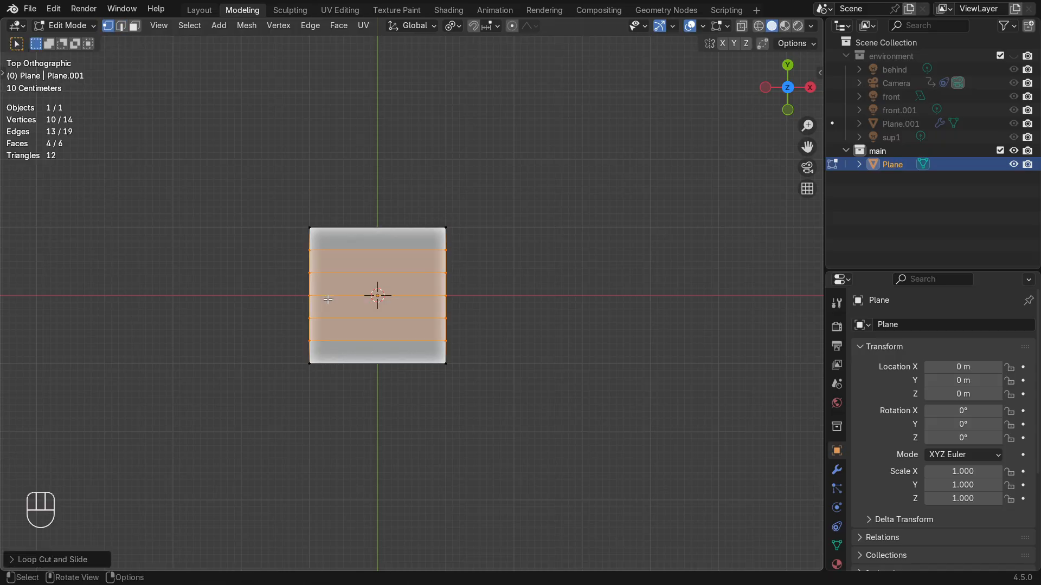
- Narrow the plane's upper edge and shift it about 0.5 m toward negative X in top view
{"action": "left_click_drag", "start_coordinate": [286, 211], "coordinate": [490, 245]}
{"action": "key", "text": "s"}
{"action": "left_click", "coordinate": [417, 233]}
{"action": "key", "text": "g"}
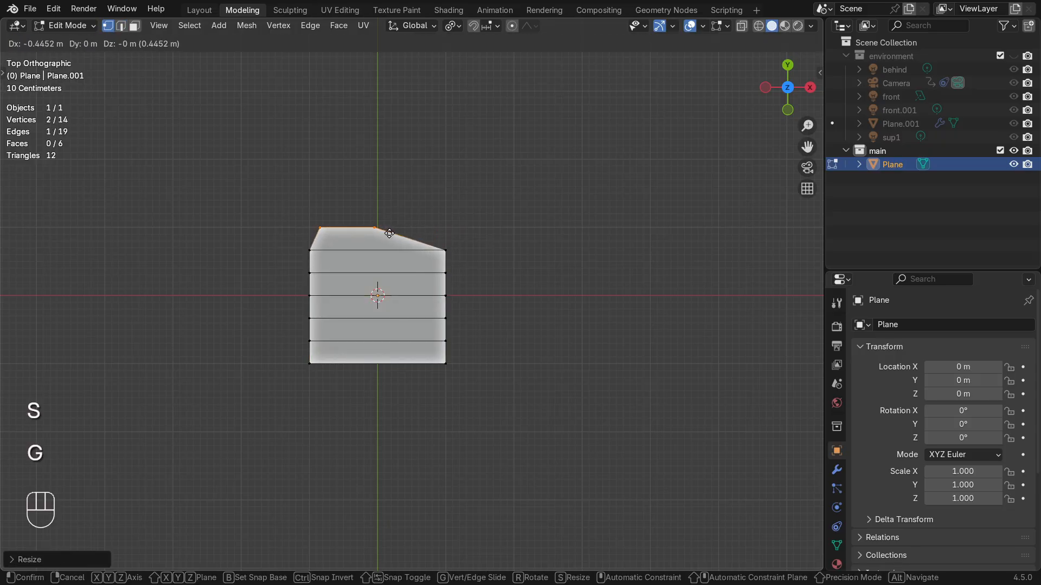
{"action": "left_click", "coordinate": [386, 233]}
- Move the right vertex of the second edge row about 0.95 m inward to form the outline's notch
{"action": "left_click_drag", "start_coordinate": [279, 240], "coordinate": [483, 271]}
{"action": "key", "text": "s"}
{"action": "right_click", "coordinate": [442, 258]}
{"action": "left_click", "coordinate": [441, 258]}
{"action": "key", "text": "g"}
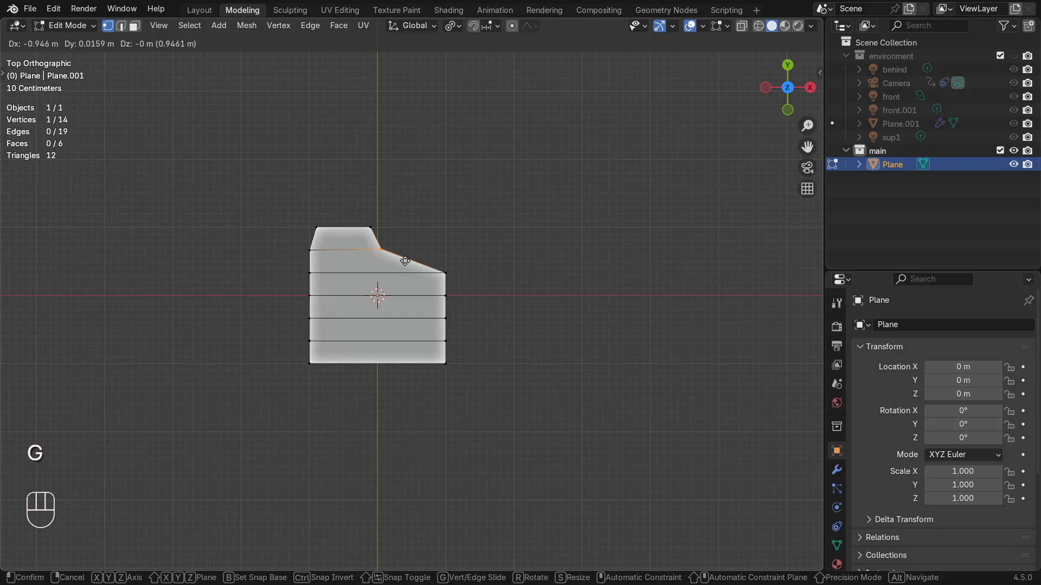
{"action": "left_click", "coordinate": [406, 262]}
- Extrude the upper edge slightly outward and narrow it, nudging it sideways to round the outline's narrow end
{"action": "key", "text": "ctrl+r"}
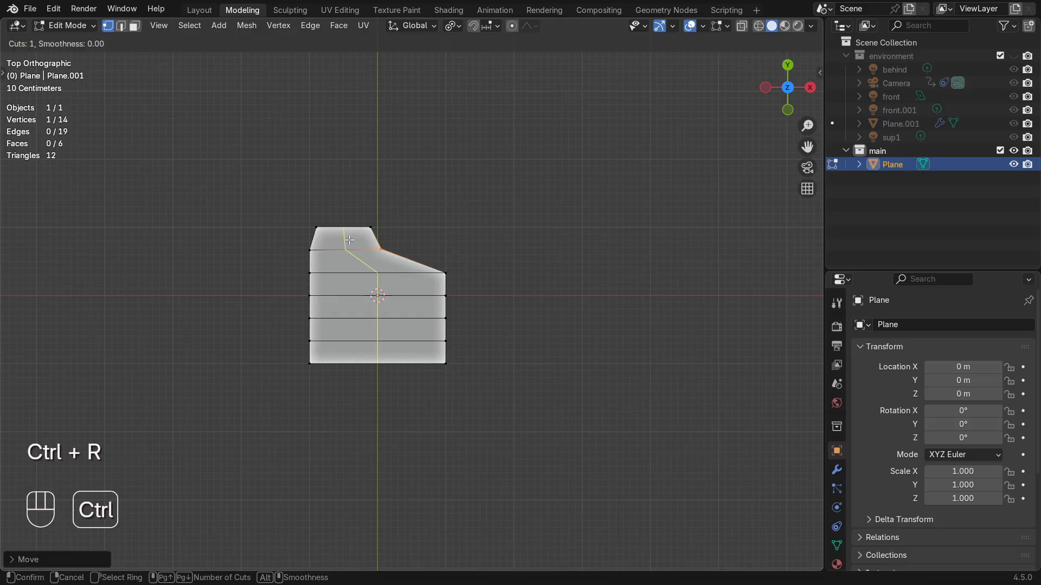
{"action": "key", "text": "2"}
{"action": "left_click", "coordinate": [348, 228]}
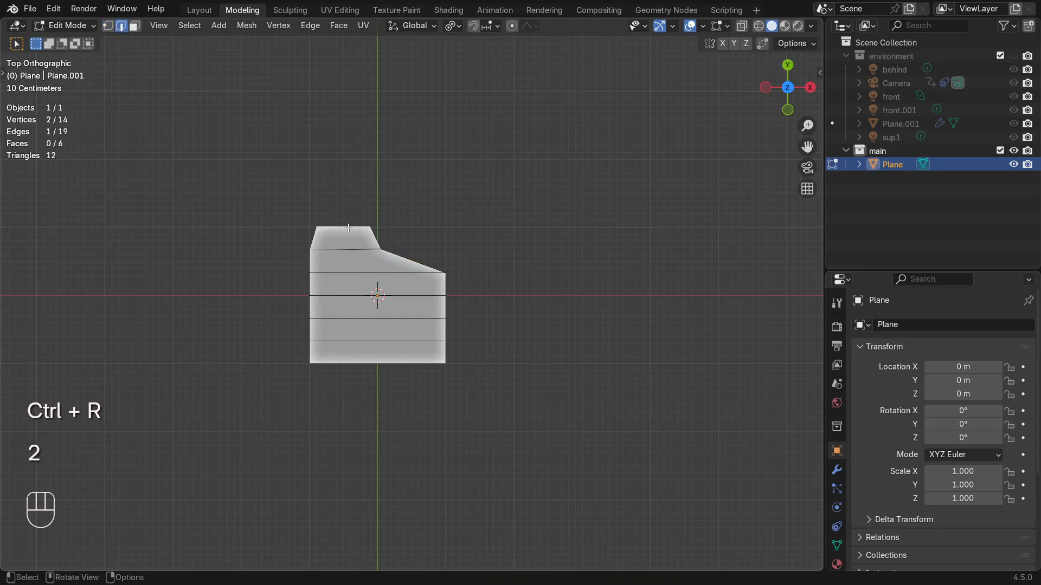
{"action": "key", "text": "e"}
{"action": "left_click", "coordinate": [350, 224]}
{"action": "key", "text": "s"}
{"action": "left_click", "coordinate": [376, 233]}
{"action": "key", "text": "g"}
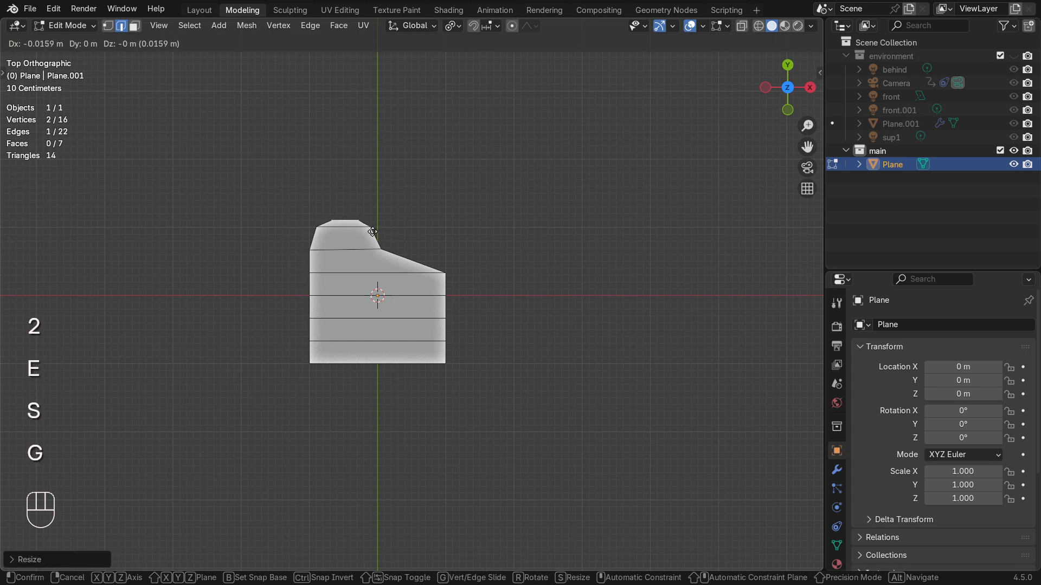
{"action": "left_click", "coordinate": [370, 230]}
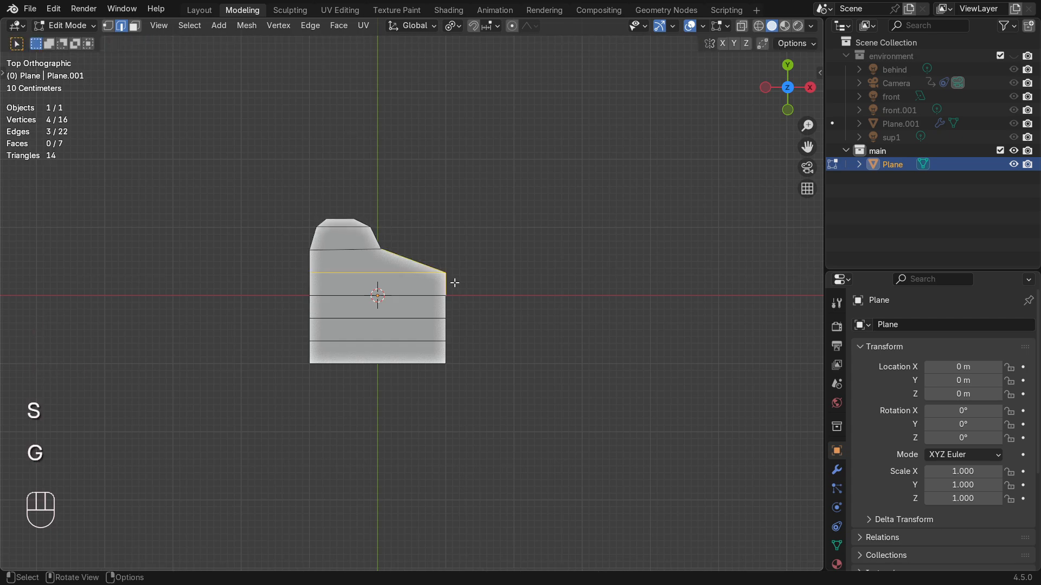
- Move the shoulder vertex below the notch about 0.3 m inward and push the side vertex two rows lower slightly outward
{"action": "key", "text": "g"}
{"action": "right_click", "coordinate": [450, 282]}
{"action": "key", "text": "1"}
{"action": "left_click", "coordinate": [444, 272]}
{"action": "key", "text": "g"}
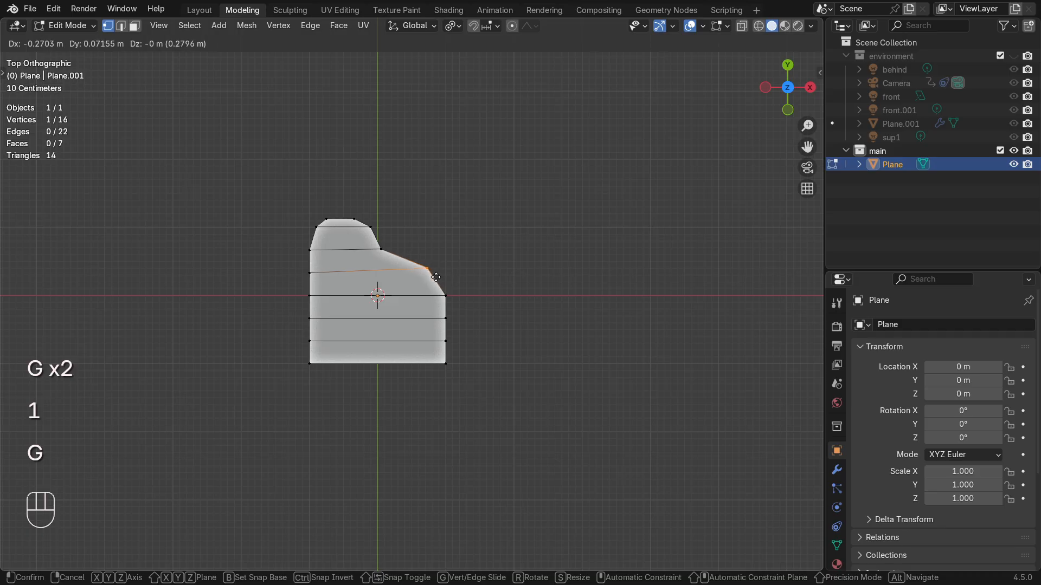
{"action": "left_click", "coordinate": [428, 275]}
{"action": "left_click", "coordinate": [446, 319]}
{"action": "key", "text": "g"}
{"action": "left_click", "coordinate": [465, 328]}
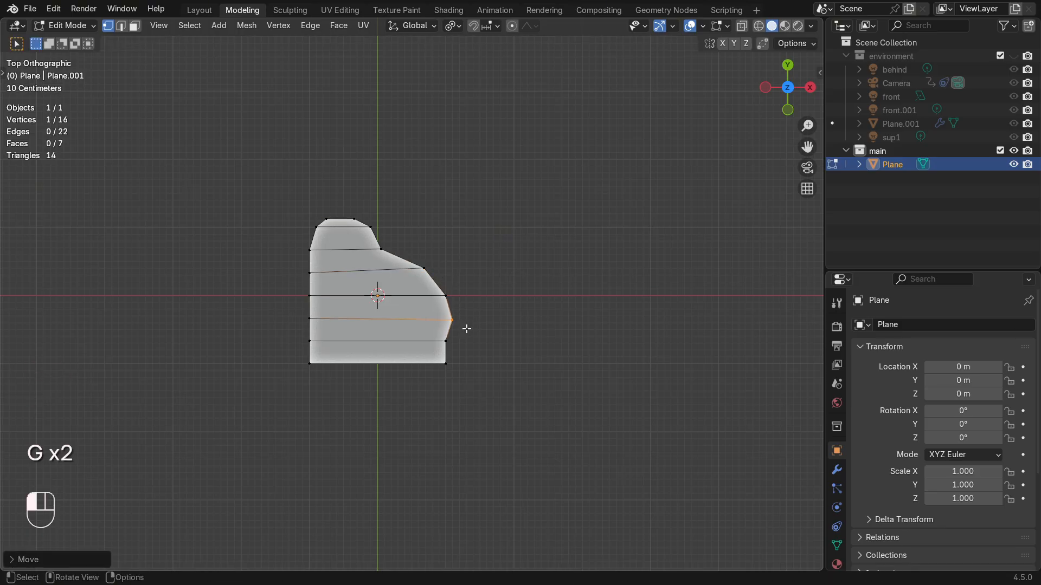
- Extrude all faces of the piano-shaped outline upward into a shallow solid body
{"action": "key", "text": "Tab"}
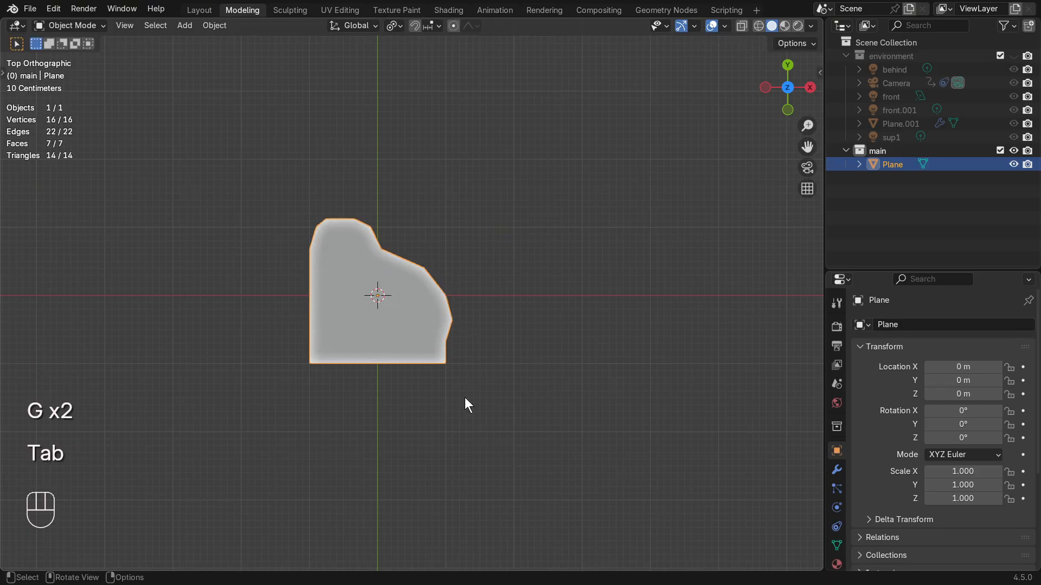
{"action": "middle_click_drag", "start_coordinate": [464, 398], "coordinate": [463, 315]}
{"action": "key", "text": "Tab"}
{"action": "scroll", "coordinate": [417, 349], "scroll_direction": "up", "scroll_amount": 3}
{"action": "key", "text": "3"}
{"action": "key", "text": "a"}
{"action": "key", "text": "e"}
{"action": "left_click", "coordinate": [465, 274]}
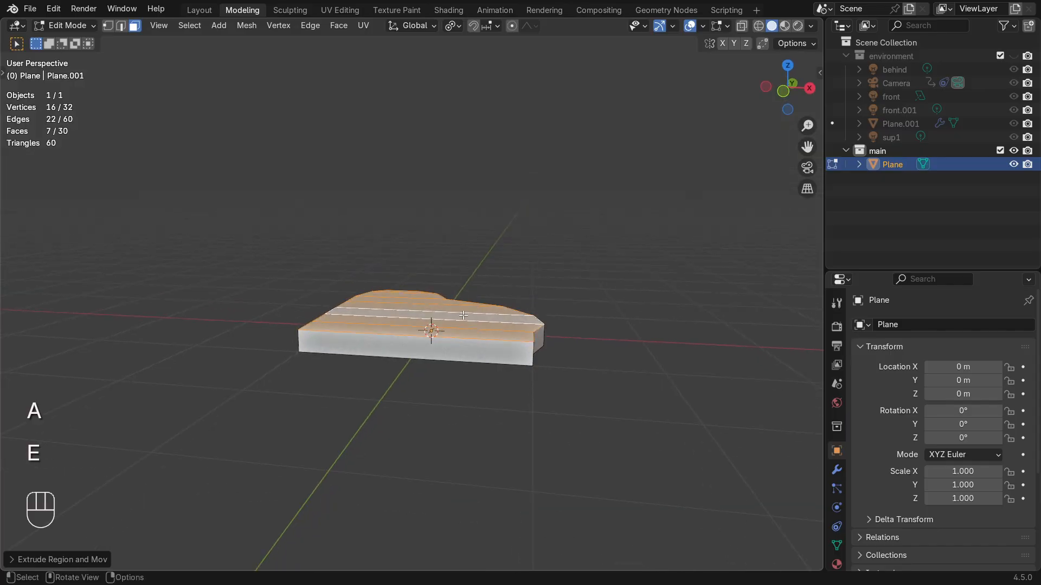
- Apply the body's object transform in Object Mode
{"action": "middle_click_drag", "start_coordinate": [515, 341], "coordinate": [510, 379]}
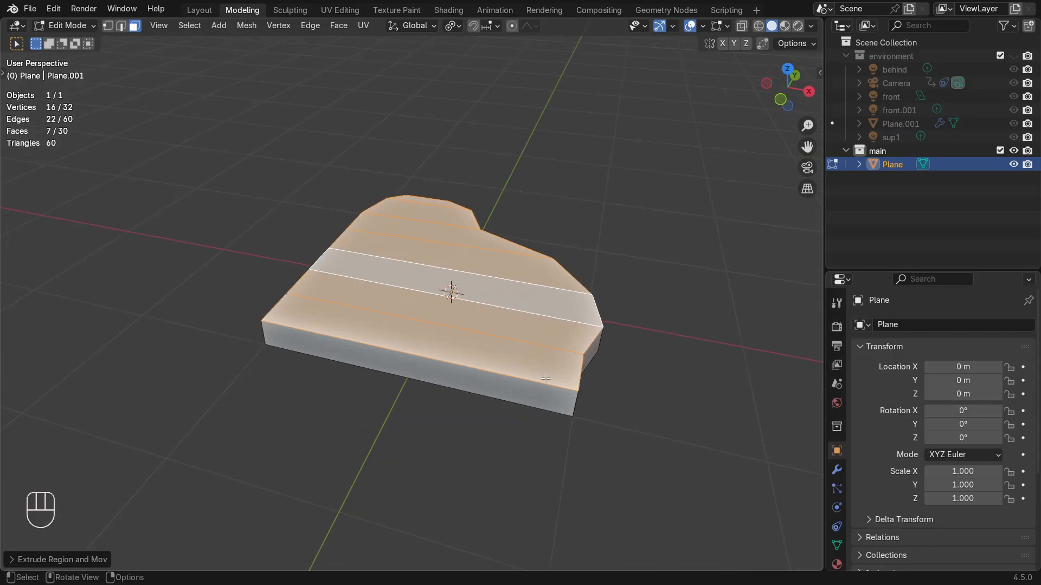
{"action": "key", "text": "Tab"}
{"action": "key", "text": "ctrl+a"}
{"action": "left_click", "coordinate": [548, 383]}
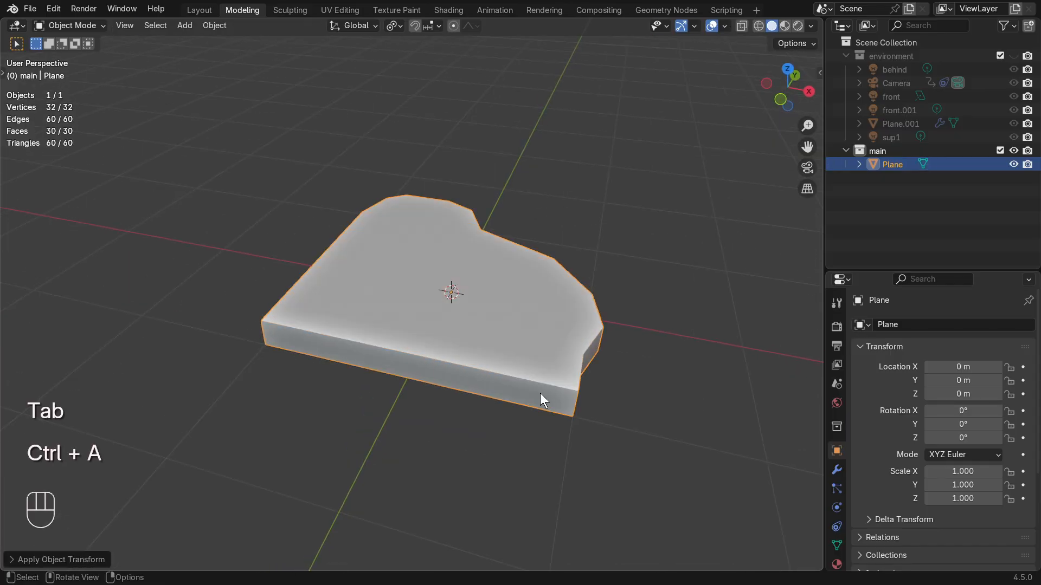
- Inset the body's upper faces by about 0.085 m and extrude them about 0.11 m downward to form a rimmed recess
{"action": "key", "text": "Tab"}
{"action": "key", "text": "i"}
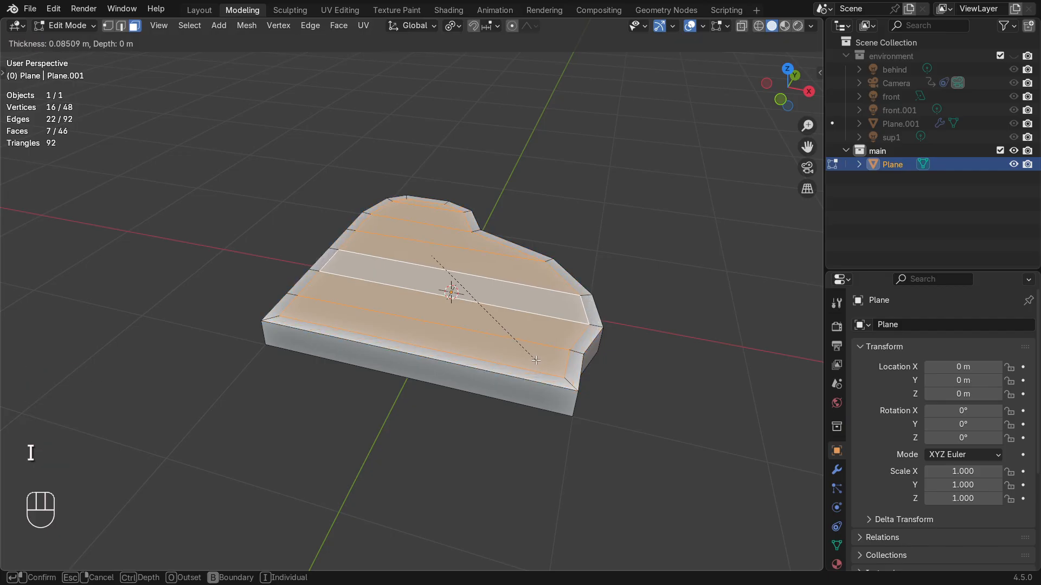
{"action": "left_click", "coordinate": [535, 360]}
{"action": "key", "text": "e"}
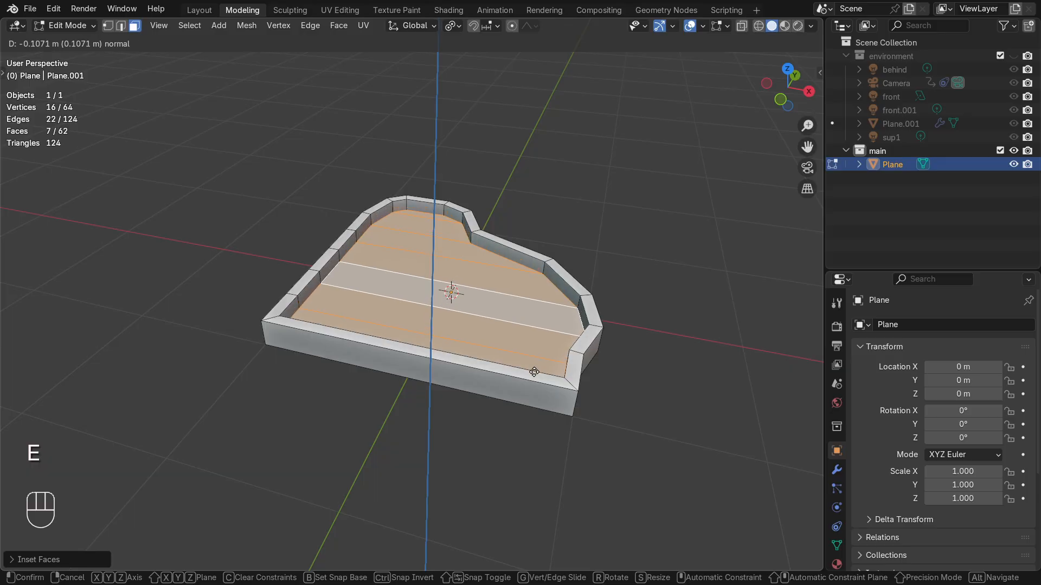
{"action": "left_click", "coordinate": [534, 372]}
- Duplicate the recessed floor faces in place and separate the copy into its own object
{"action": "key", "text": "shift+d"}
{"action": "right_click", "coordinate": [533, 373]}
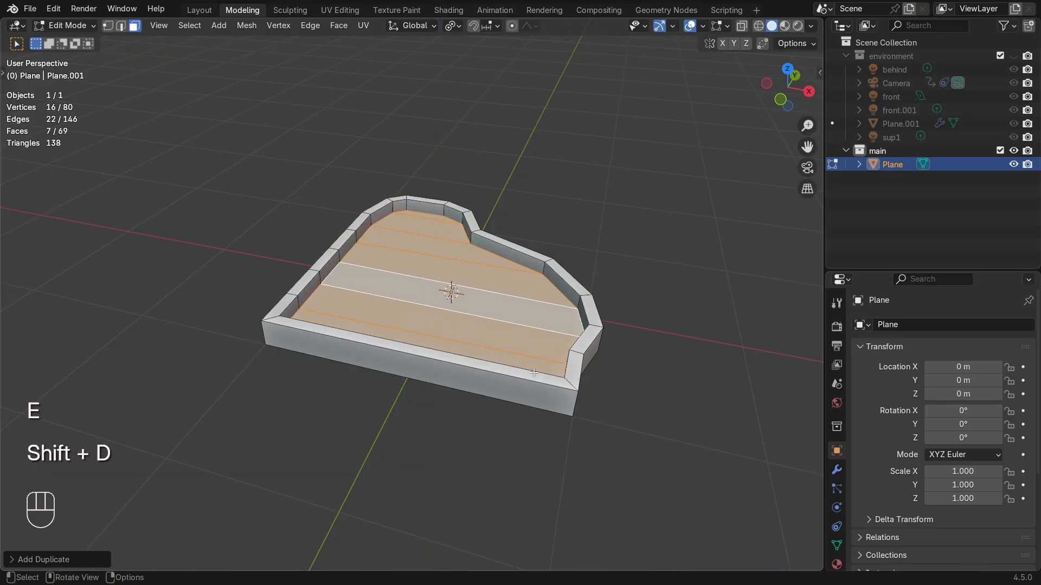
{"action": "key", "text": "p"}
{"action": "left_click", "coordinate": [533, 373]}
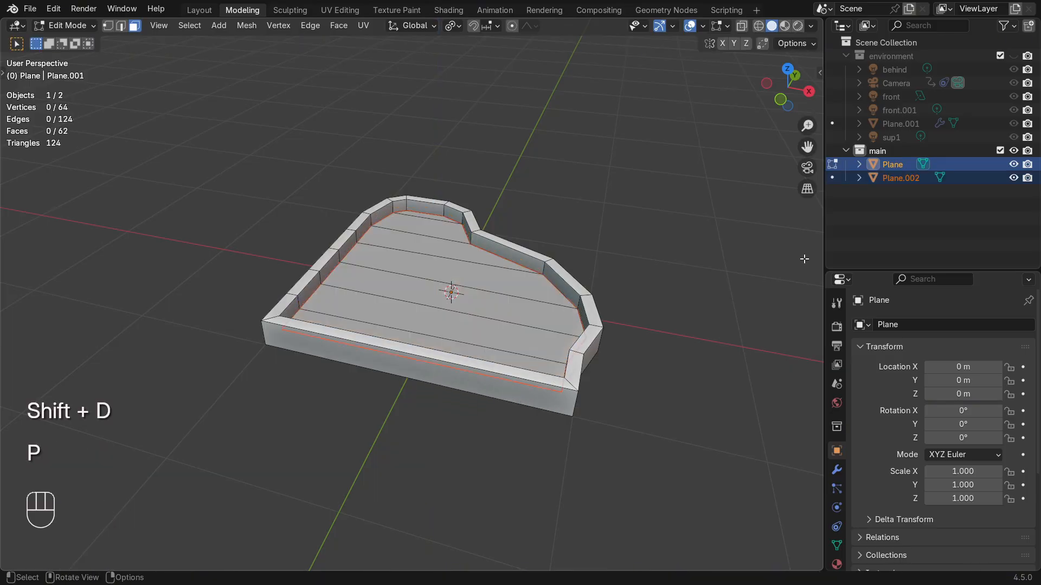
- Raise the separated floor copy about 0.58 m along Z above the body as the lid
{"action": "key", "text": "Tab"}
{"action": "left_click", "coordinate": [842, 178]}
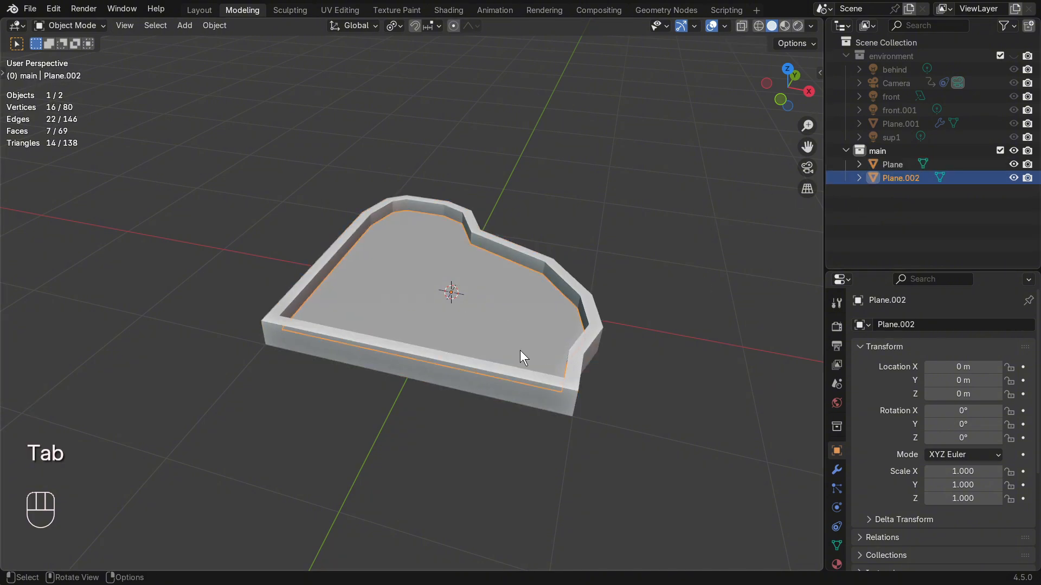
{"action": "key", "text": "g"}
{"action": "key", "text": "z"}
{"action": "left_click", "coordinate": [538, 282]}
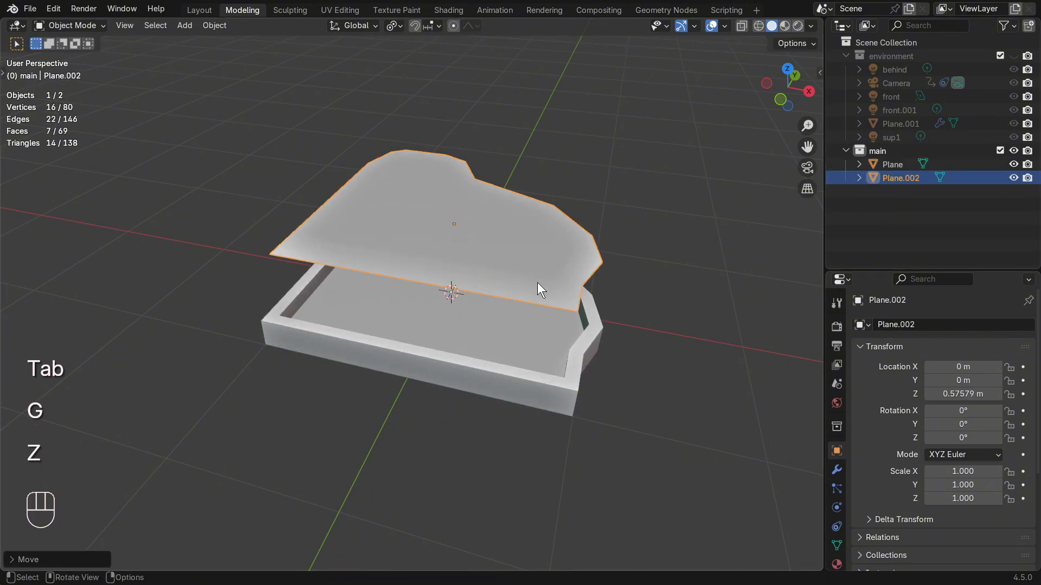
- Add a Solidify modifier to the raised lid and set its offset to 0
{"action": "left_click", "coordinate": [836, 472]}
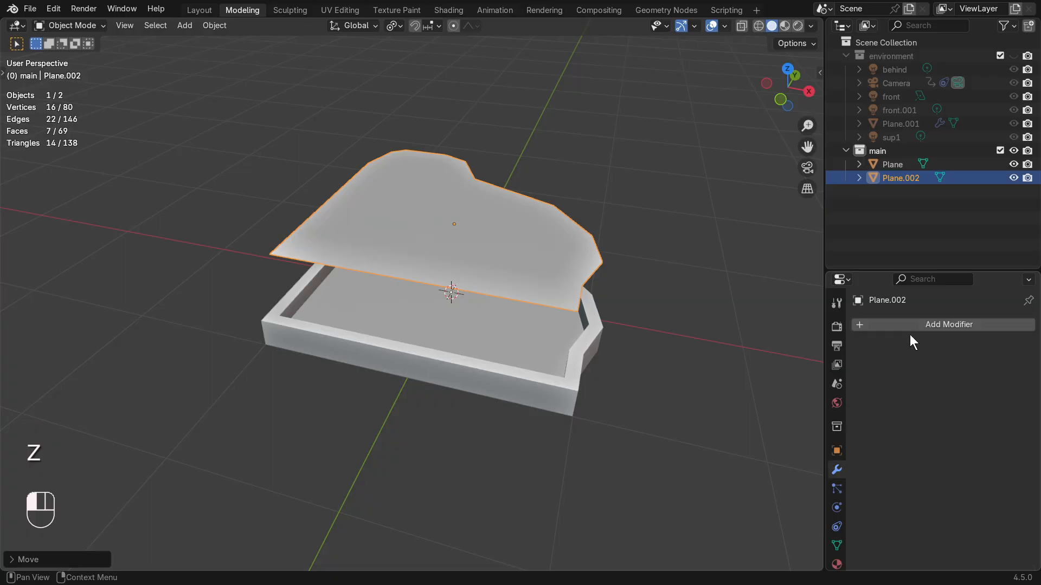
{"action": "left_click", "coordinate": [910, 334]}
{"action": "left_click", "coordinate": [869, 321]}
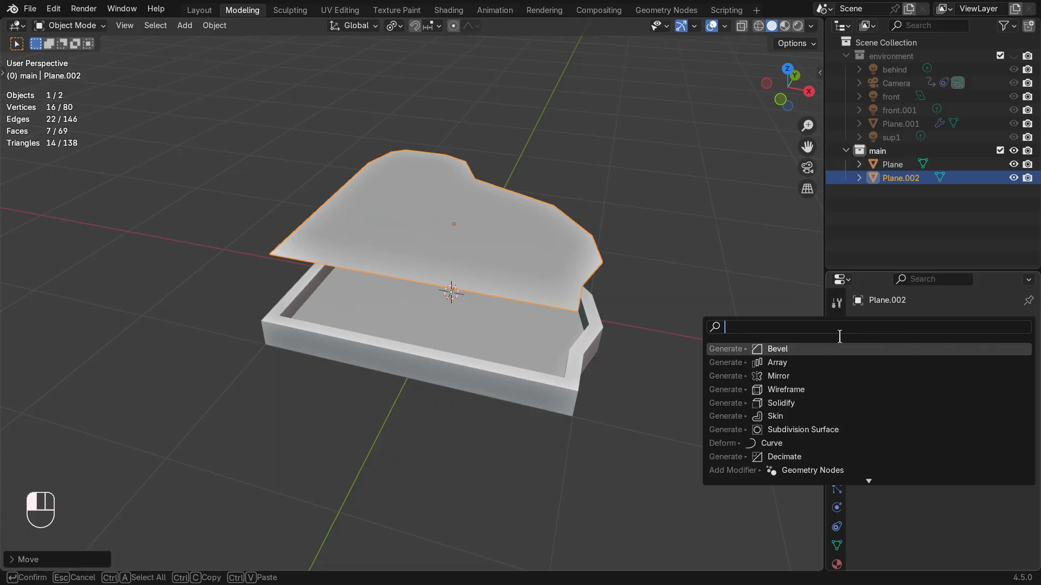
{"action": "left_click", "coordinate": [803, 402]}
{"action": "left_click", "coordinate": [988, 404]}
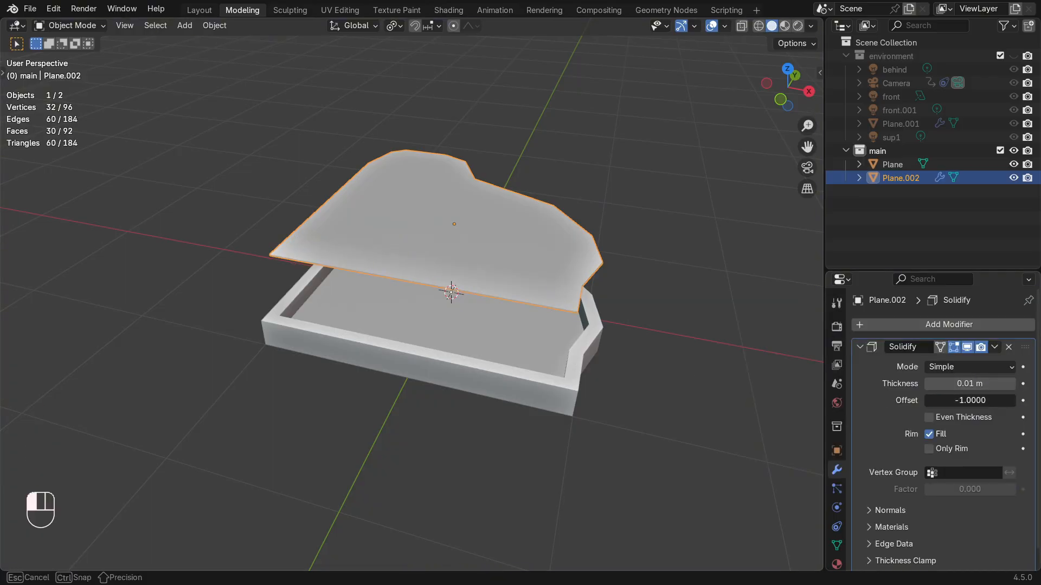
{"action": "type", "text": "0"}
{"action": "key", "text": "Return"}
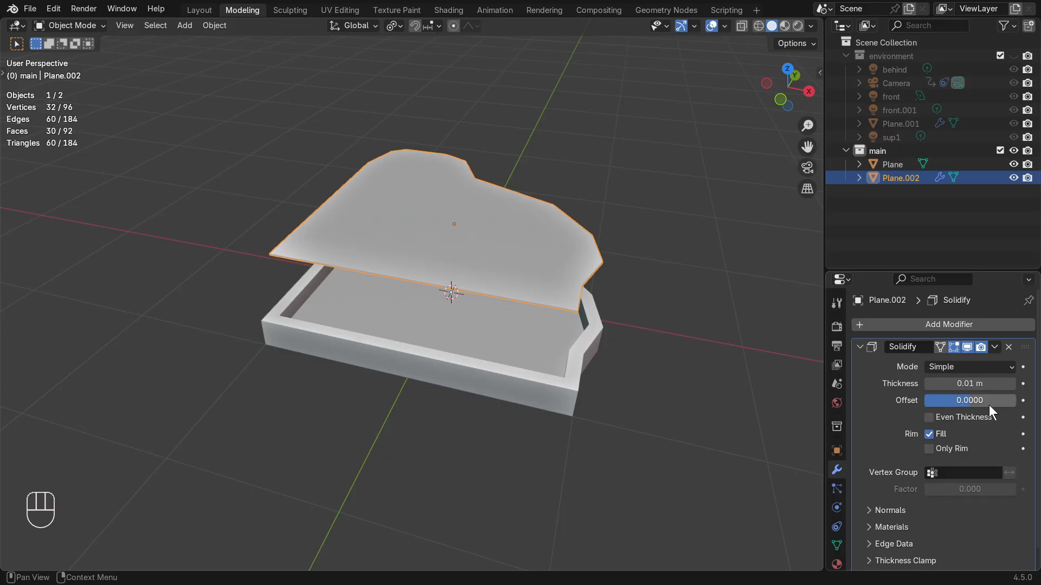
- Increase the lid's Solidify thickness to a few hundredths of a metre
{"action": "left_click", "coordinate": [1010, 385]}
{"action": "left_click", "coordinate": [1009, 385]}
{"action": "left_click", "coordinate": [1009, 384]}
{"action": "left_click", "coordinate": [1009, 385]}
{"action": "left_click", "coordinate": [1009, 385]}
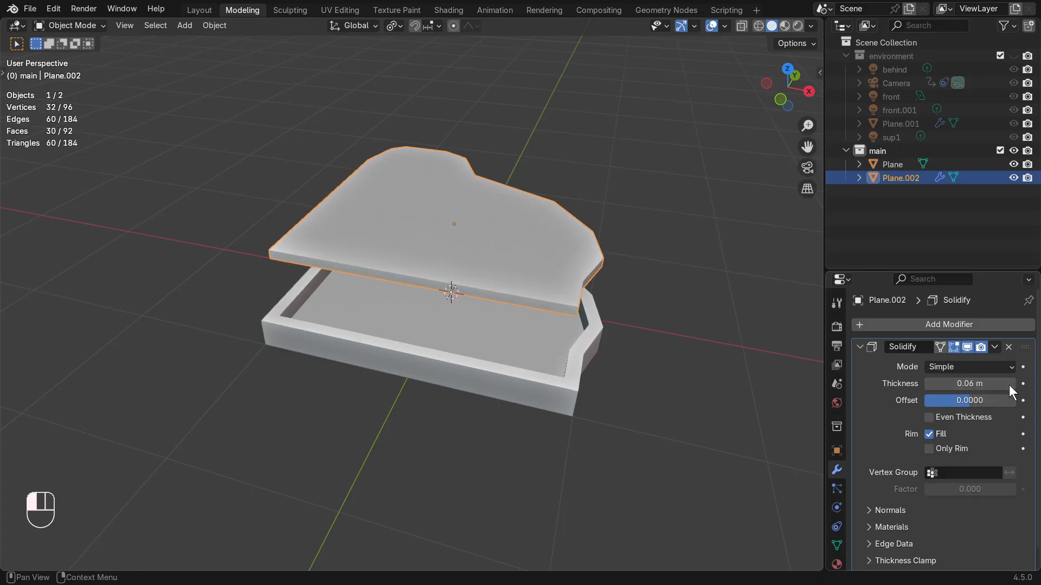
{"action": "left_click", "coordinate": [928, 383]}
{"action": "left_click", "coordinate": [928, 383]}
- Extrude the body's straight front face about 0.3 m outward for the keyboard section
{"action": "middle_click_drag", "start_coordinate": [781, 393], "coordinate": [492, 430]}
{"action": "left_click", "coordinate": [535, 428]}
{"action": "key", "text": "Tab"}
{"action": "left_click", "coordinate": [492, 429]}
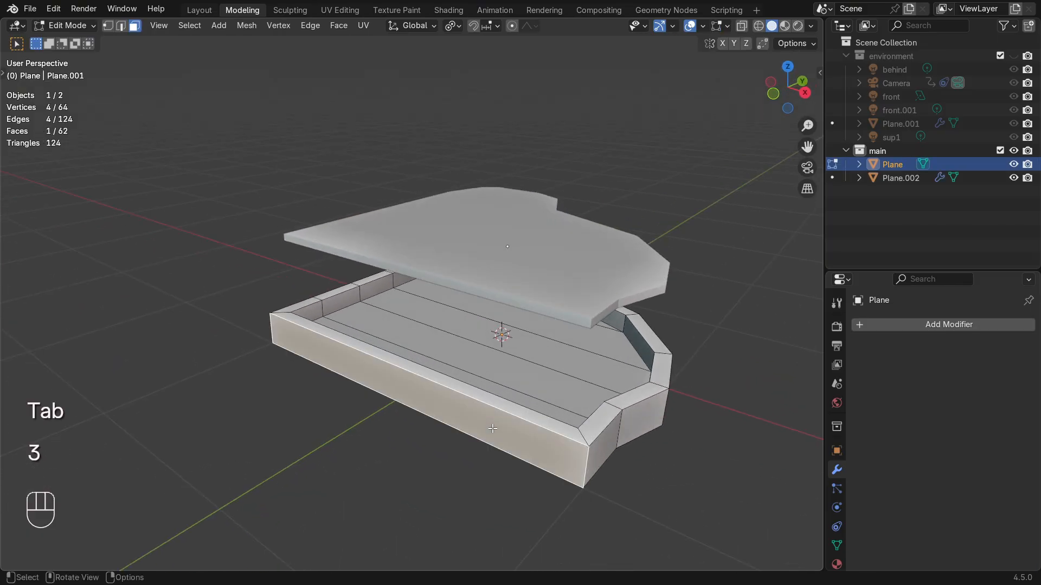
{"action": "key", "text": "e"}
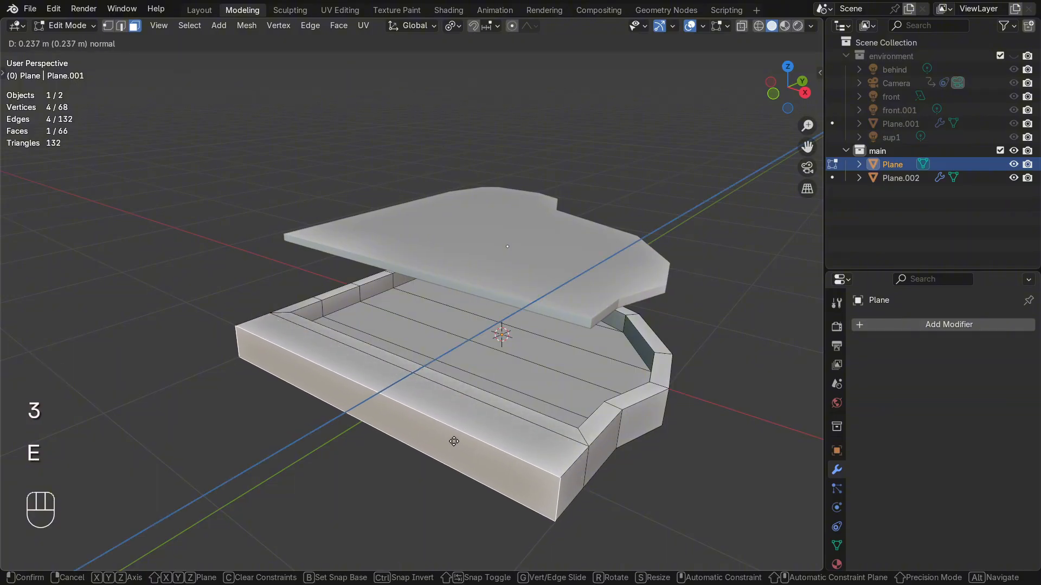
{"action": "left_click", "coordinate": [442, 445]}
- Lower the upper face of the new front section with Extrude Manifold to form a thin keyboard ledge
{"action": "middle_click_drag", "start_coordinate": [442, 445], "coordinate": [419, 444]}
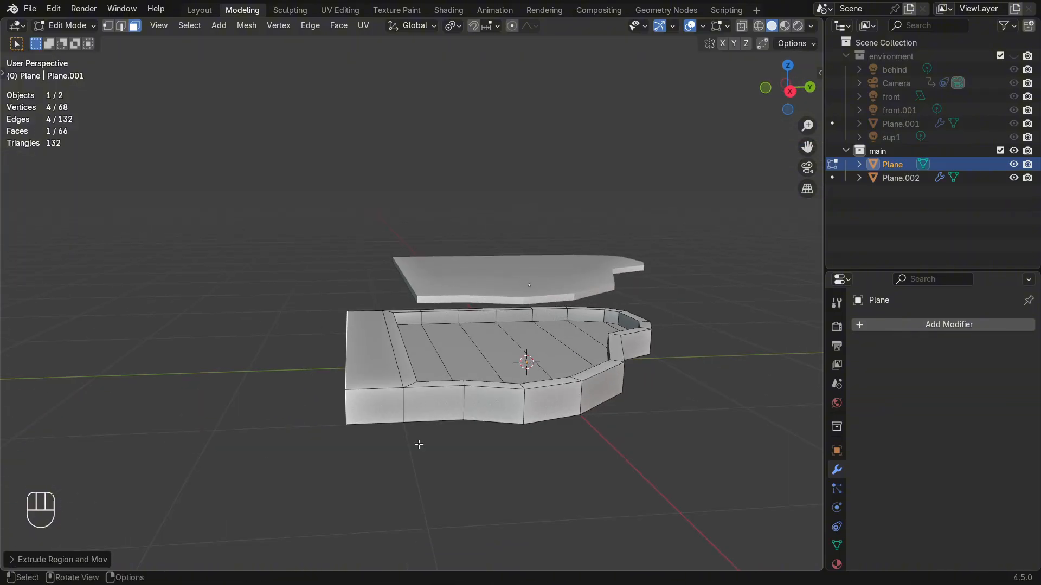
{"action": "key", "text": "3"}
{"action": "left_click", "coordinate": [368, 343]}
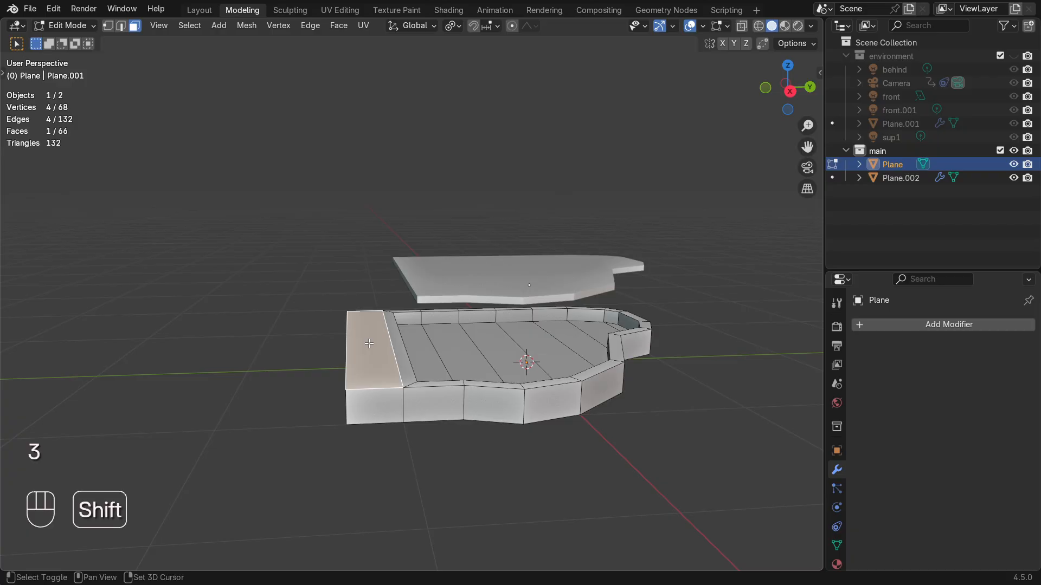
{"action": "key", "text": "alt+e"}
{"action": "left_click", "coordinate": [353, 382]}
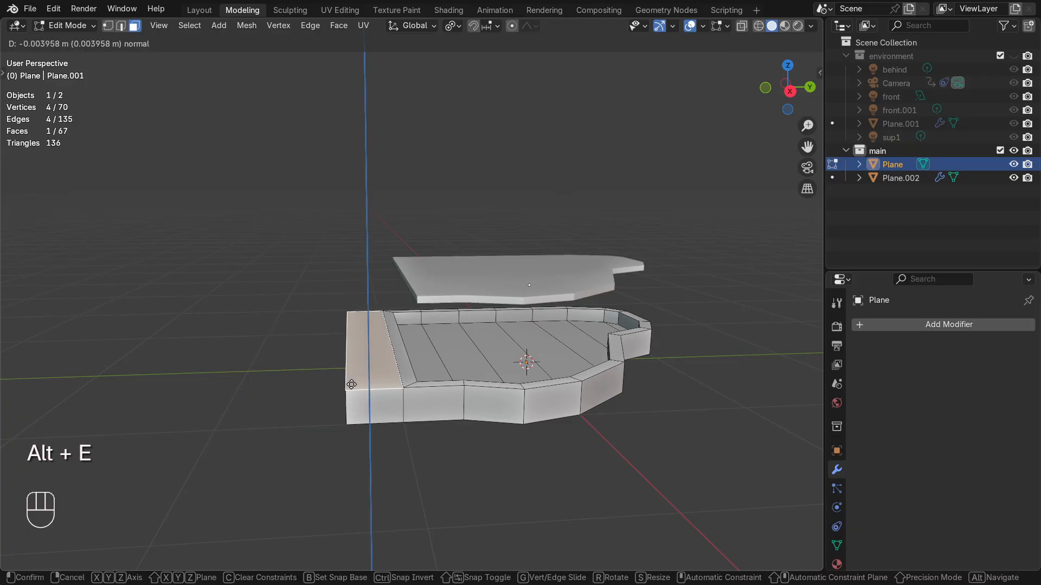
{"action": "left_click", "coordinate": [352, 400]}
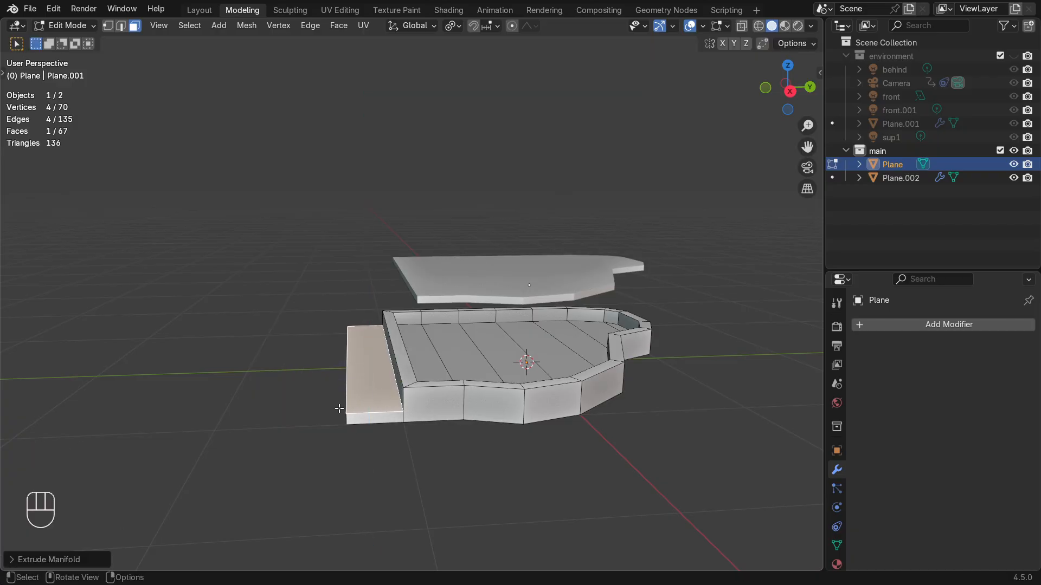
- Add a cube mesh in Object Mode and scale it down to about half size
{"action": "middle_click_drag", "start_coordinate": [351, 400], "coordinate": [643, 479]}
{"action": "key", "text": "Tab"}
{"action": "key", "text": "shift+a"}
{"action": "mouse_move", "coordinate": [647, 304]}
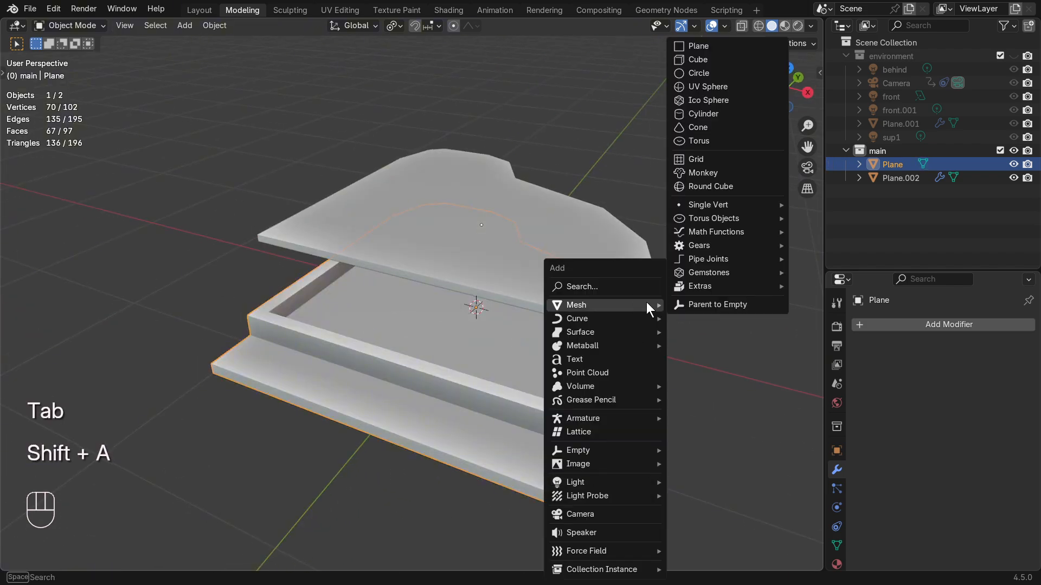
{"action": "left_click", "coordinate": [705, 62]}
{"action": "key", "text": "s"}
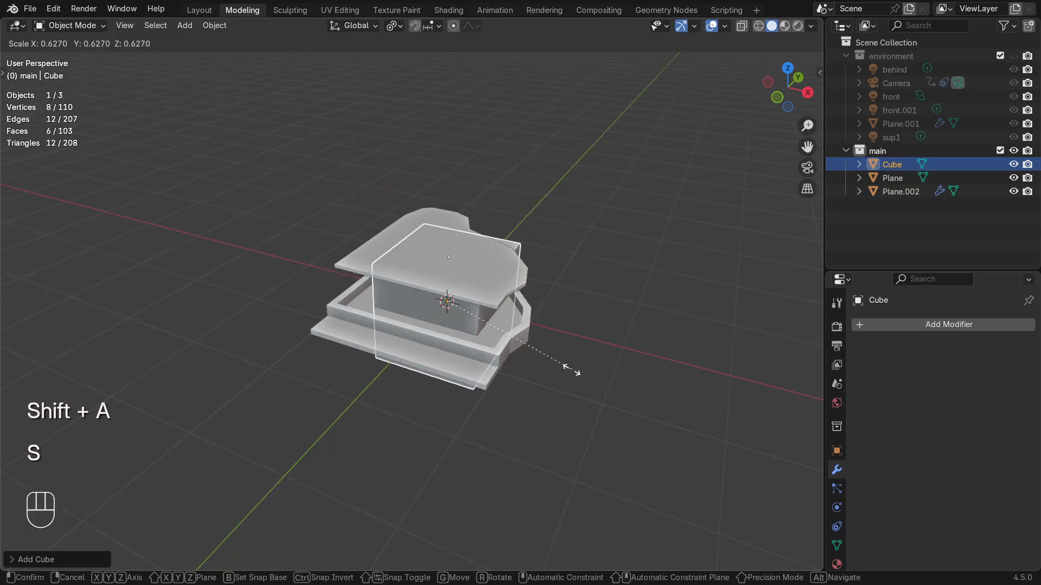
{"action": "left_click", "coordinate": [553, 362]}
- Move the cube onto one front corner of the keyboard ledge and scale it down to roughly the ledge's depth
{"action": "key", "text": "KP_7"}
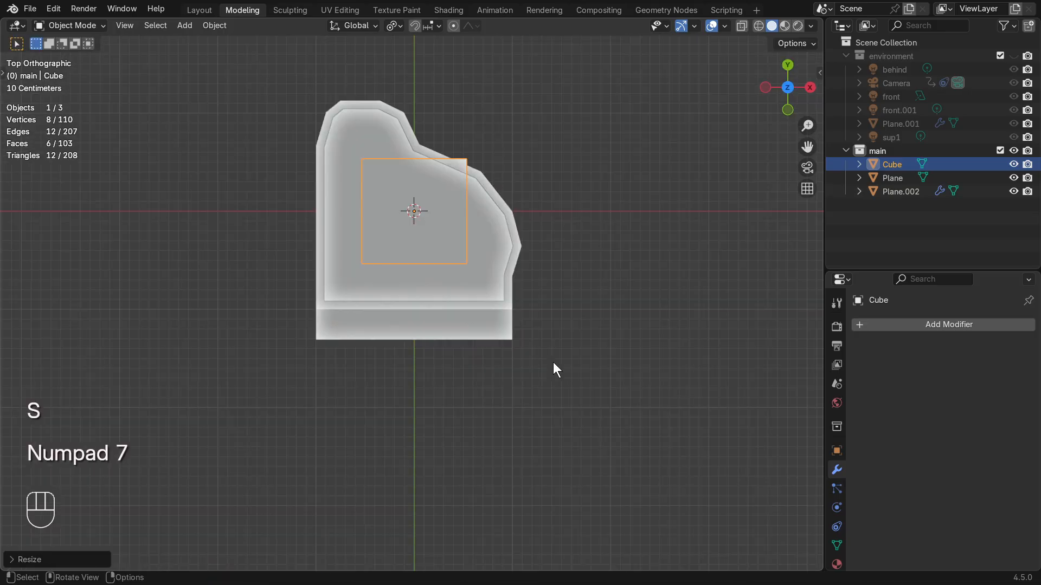
{"action": "key", "text": "g"}
{"action": "key", "text": "s"}
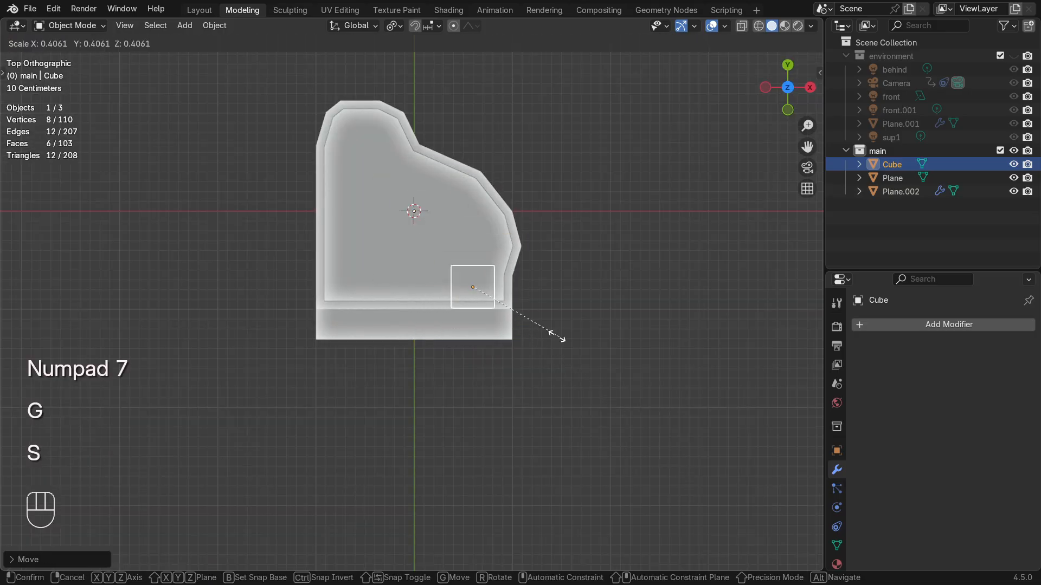
{"action": "key", "text": "g"}
{"action": "left_click", "coordinate": [552, 359]}
{"action": "key", "text": "s"}
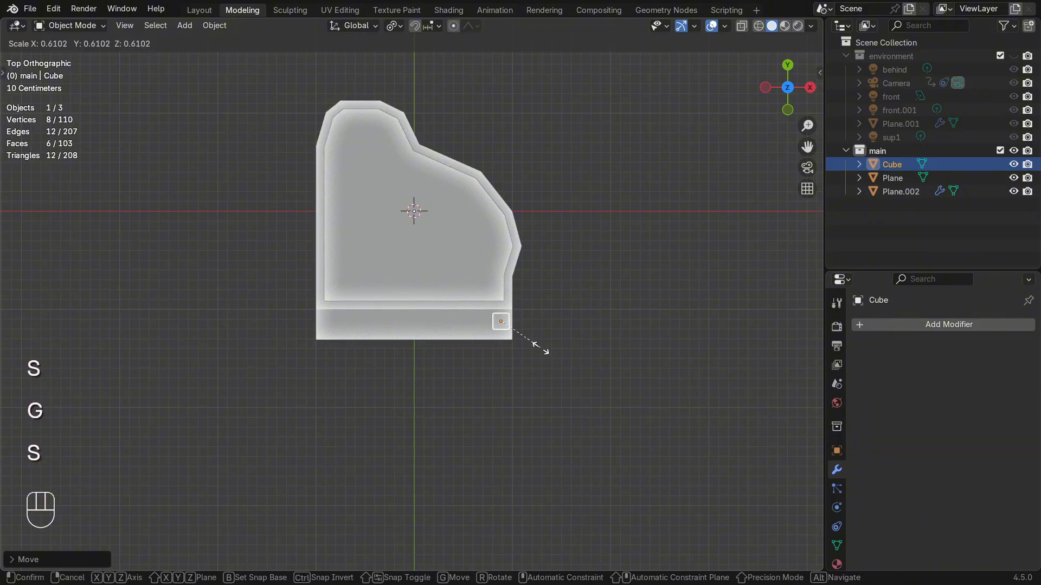
- Narrow the cube along X and position it flush with the ledge's outer side edge, against the body
{"action": "key", "text": "g"}
{"action": "key", "text": "s"}
{"action": "key", "text": "x"}
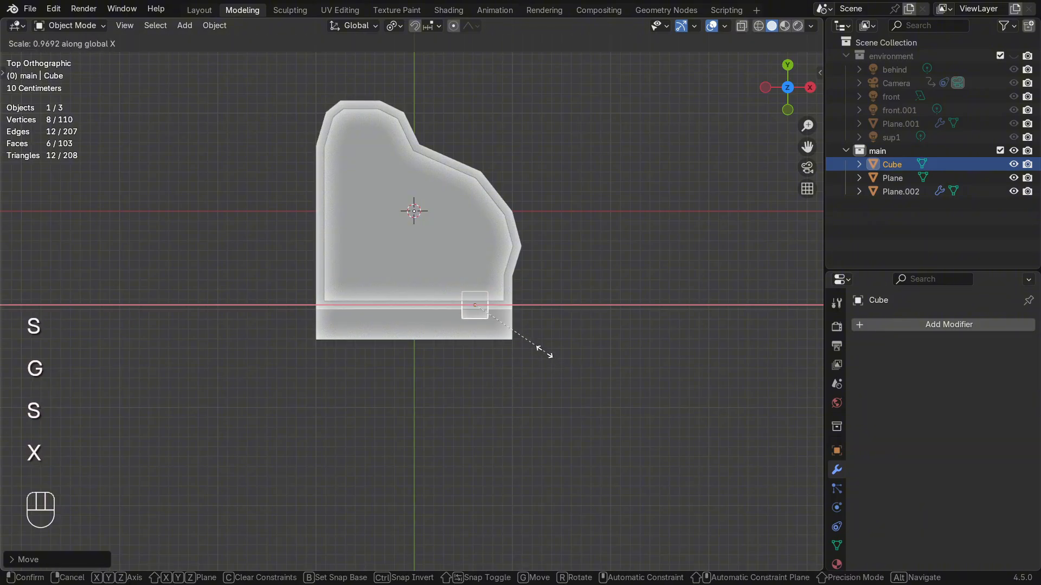
{"action": "key", "text": "g"}
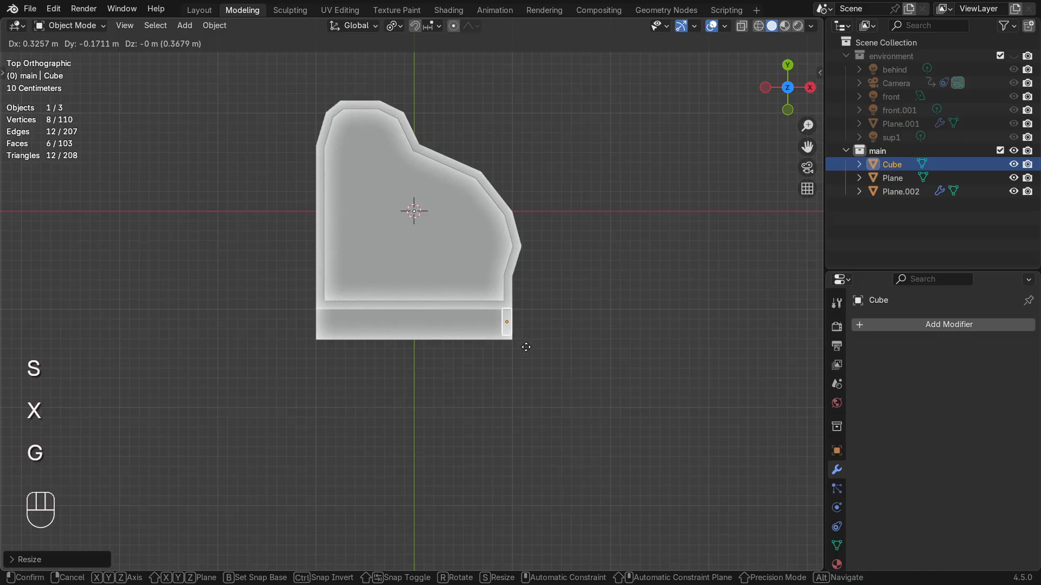
{"action": "left_click", "coordinate": [525, 347]}
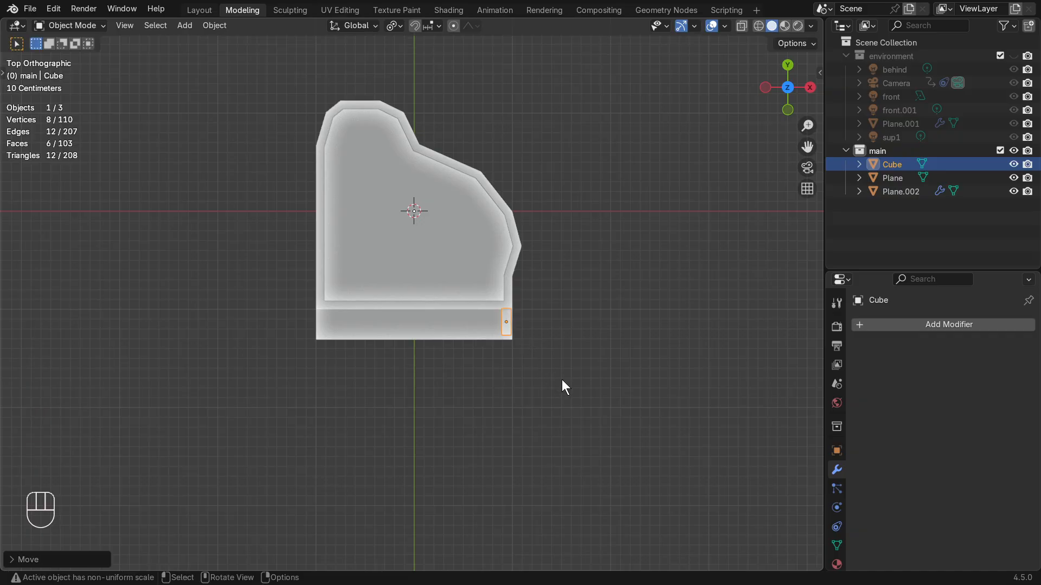
- Flatten the cube along Z and raise it about 0.09 m so it sits on top of the ledge
{"action": "key", "text": "KP_Decimal"}
{"action": "middle_click_drag", "start_coordinate": [562, 386], "coordinate": [486, 317]}
{"action": "scroll", "coordinate": [486, 317], "scroll_direction": "down", "scroll_amount": 1}
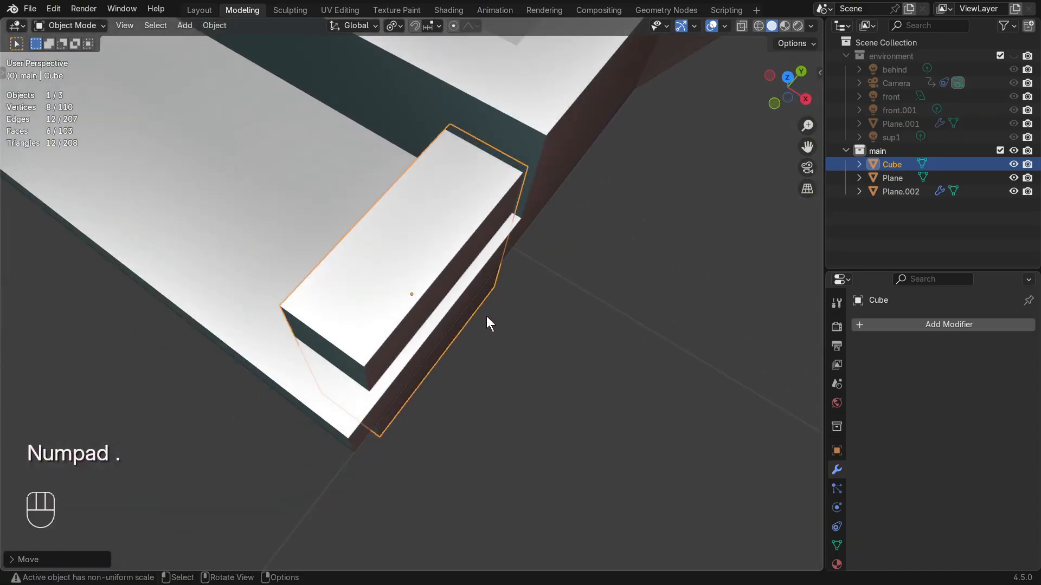
{"action": "key", "text": "KP_3"}
{"action": "scroll", "coordinate": [561, 480], "scroll_direction": "down", "scroll_amount": 4}
{"action": "key", "text": "s"}
{"action": "key", "text": "z"}
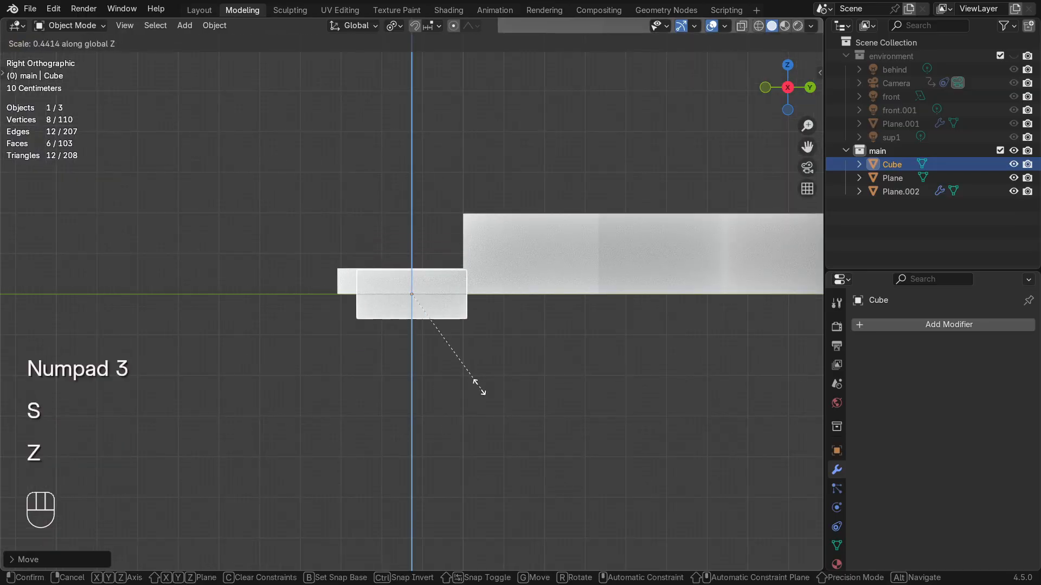
{"action": "key", "text": "g"}
{"action": "key", "text": "z"}
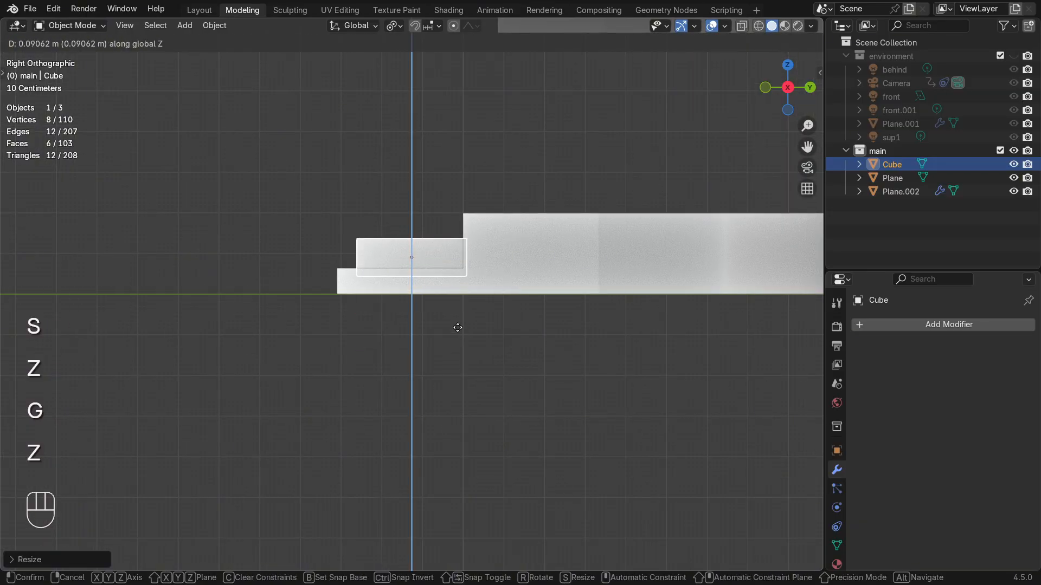
{"action": "left_click", "coordinate": [467, 327]}
- Stretch the end block along Y until it spans the ledge from the body to the front edge
{"action": "key", "text": "s"}
{"action": "key", "text": "y"}
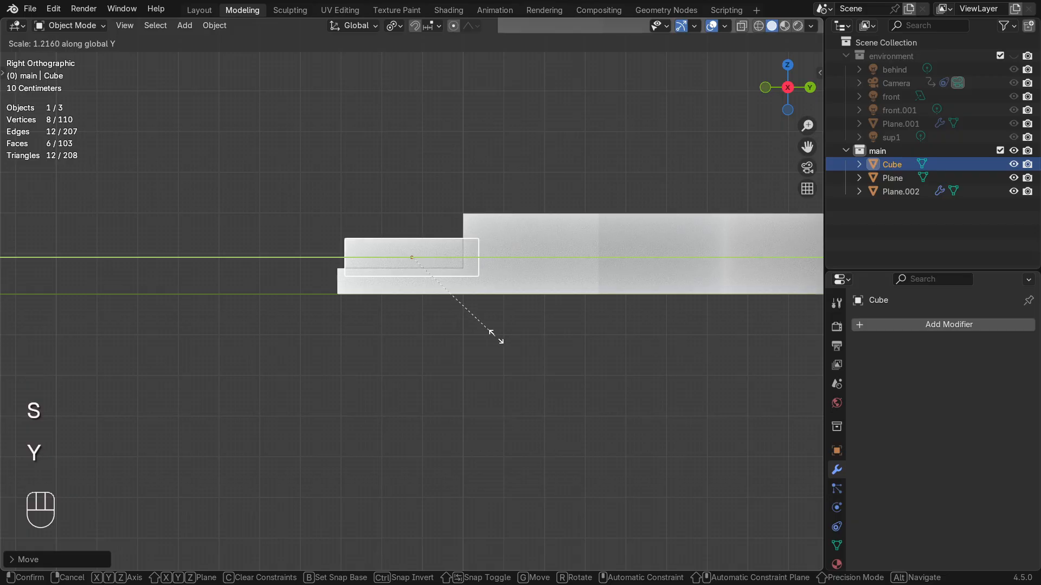
{"action": "left_click", "coordinate": [505, 339]}
- Bevel the end block's upper front edge with 4 segments and a width of about 1.01 m
{"action": "key", "text": "Tab"}
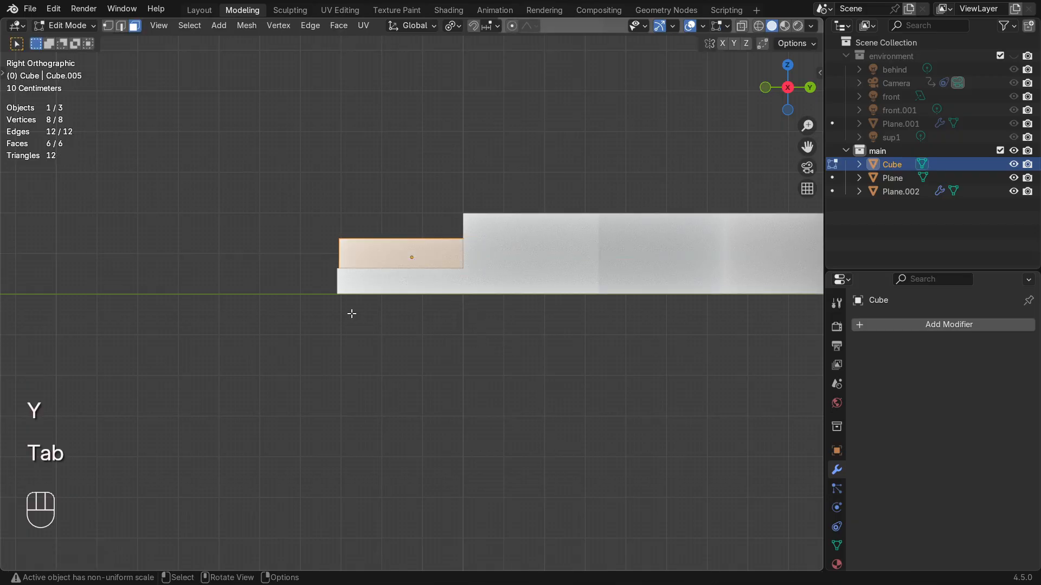
{"action": "middle_click_drag", "start_coordinate": [351, 309], "coordinate": [432, 356]}
{"action": "key", "text": "2"}
{"action": "key", "text": "ctrl+z"}
{"action": "key", "text": "ctrl+z"}
{"action": "key", "text": "Tab"}
{"action": "left_click", "coordinate": [375, 268], "text": "ctrl"}
{"action": "key", "text": "ctrl+b"}
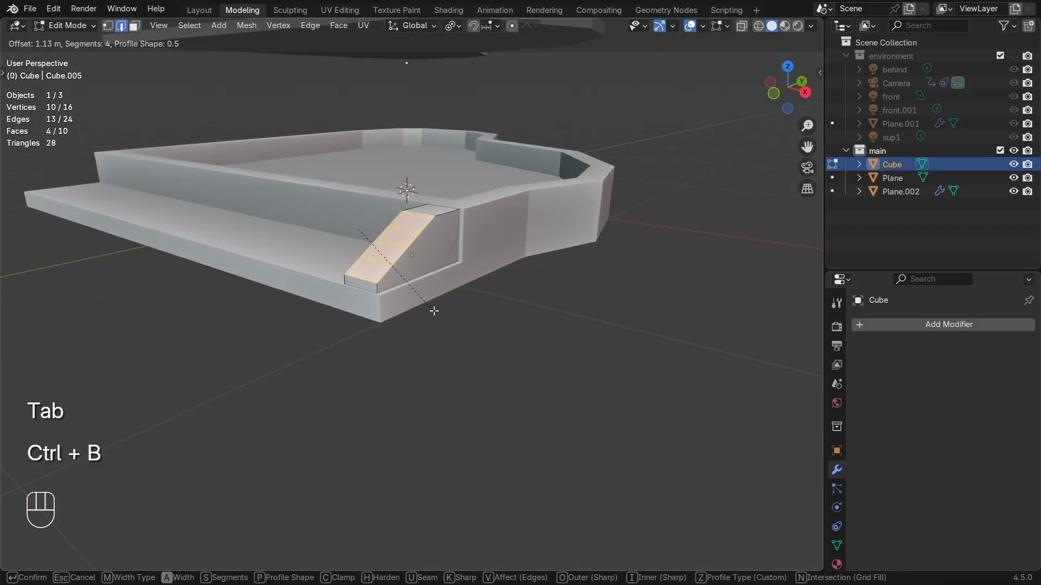
{"action": "left_click", "coordinate": [431, 304]}
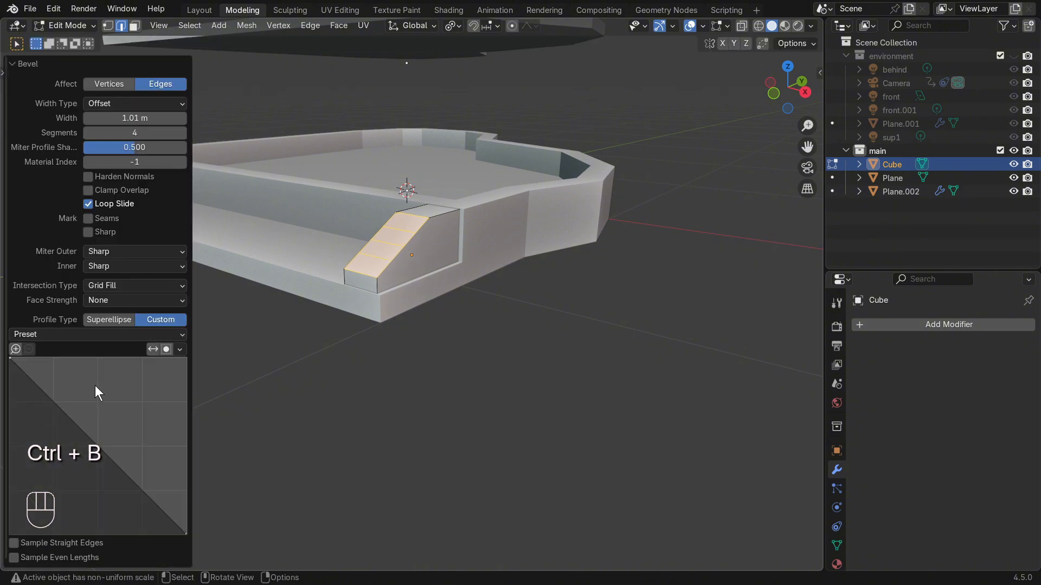
- Bend the bevel's custom profile into a concave curve with a point at about 0.34, 0.31, and return to Object Mode
{"action": "left_click_drag", "start_coordinate": [86, 437], "coordinate": [70, 480]}
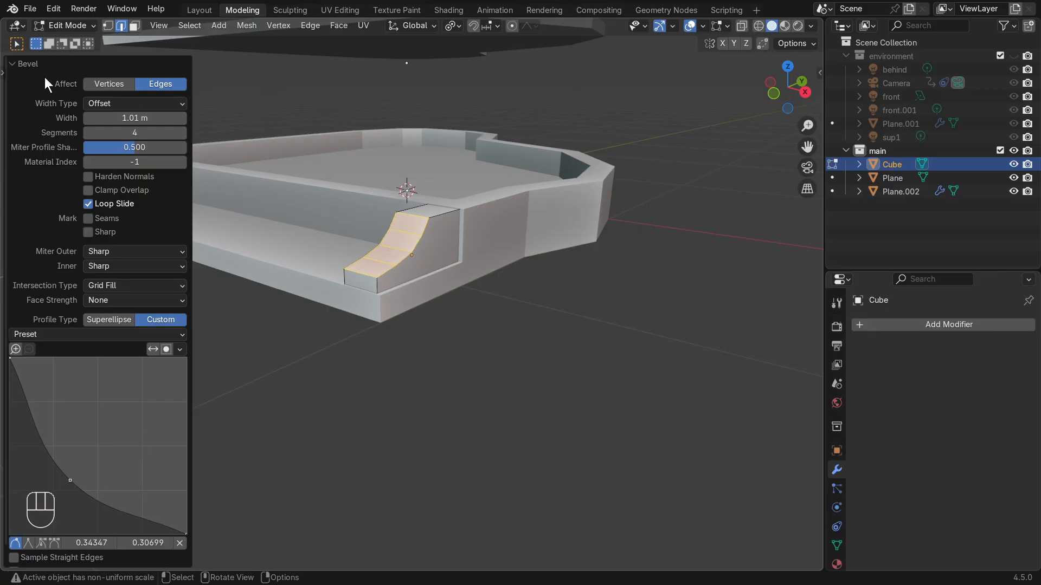
{"action": "left_click", "coordinate": [18, 63]}
{"action": "key", "text": "Tab"}
{"action": "scroll", "coordinate": [347, 322], "scroll_direction": "down", "scroll_amount": 2}
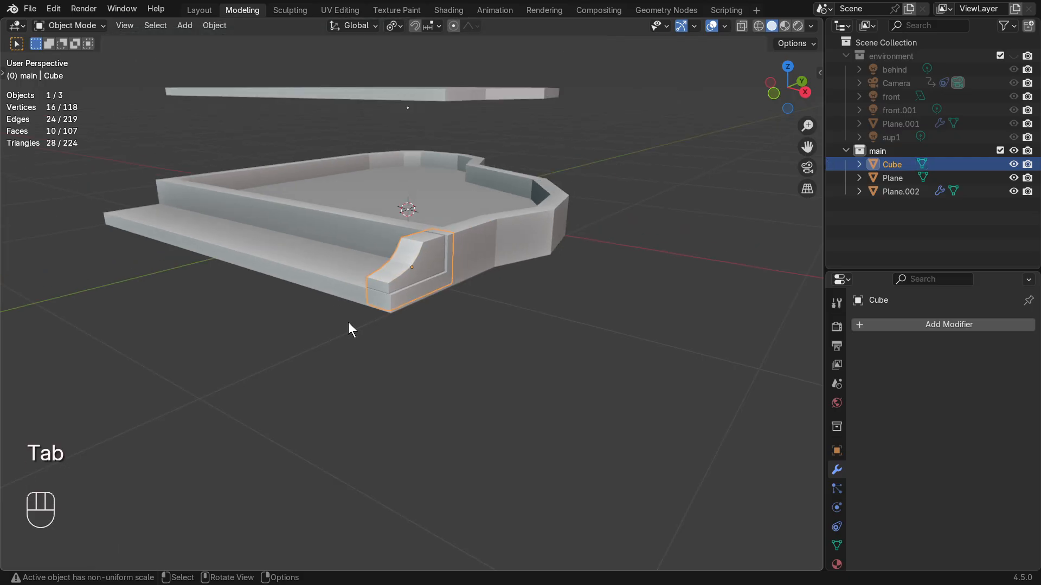
- Apply all transforms to the end block and add a Mirror modifier to duplicate it at the ledge's opposite end
{"action": "key", "text": "KP_7"}
{"action": "scroll", "coordinate": [392, 321], "scroll_direction": "down", "scroll_amount": 5}
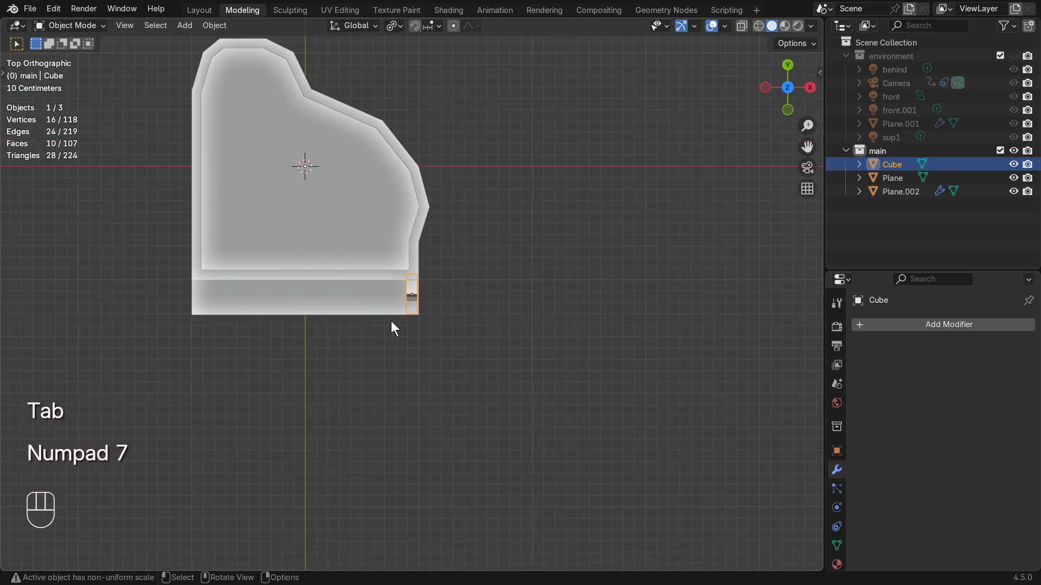
{"action": "key", "text": "ctrl+a"}
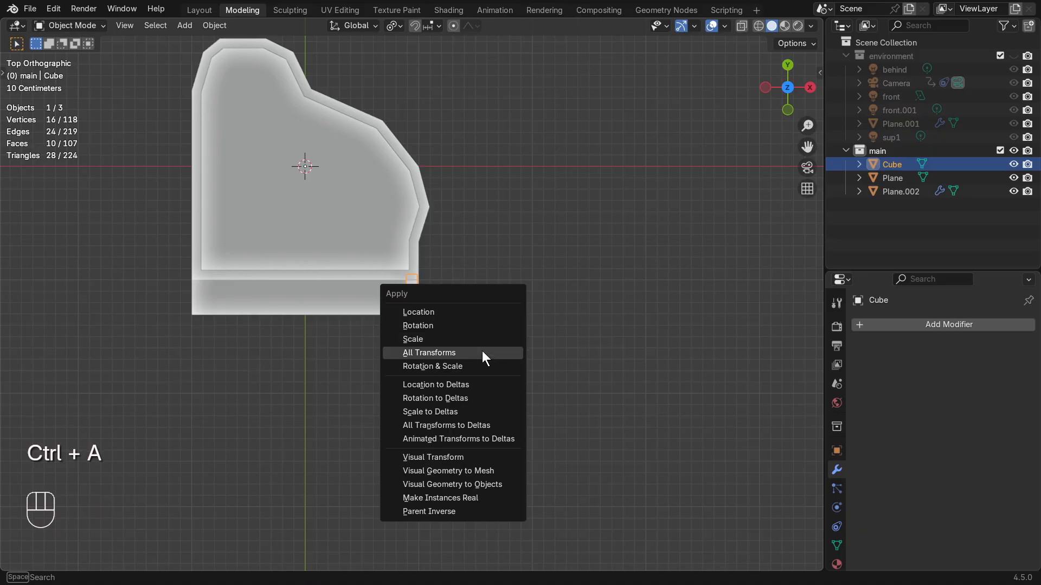
{"action": "left_click", "coordinate": [483, 353]}
{"action": "left_click", "coordinate": [880, 325]}
{"action": "left_click", "coordinate": [880, 326]}
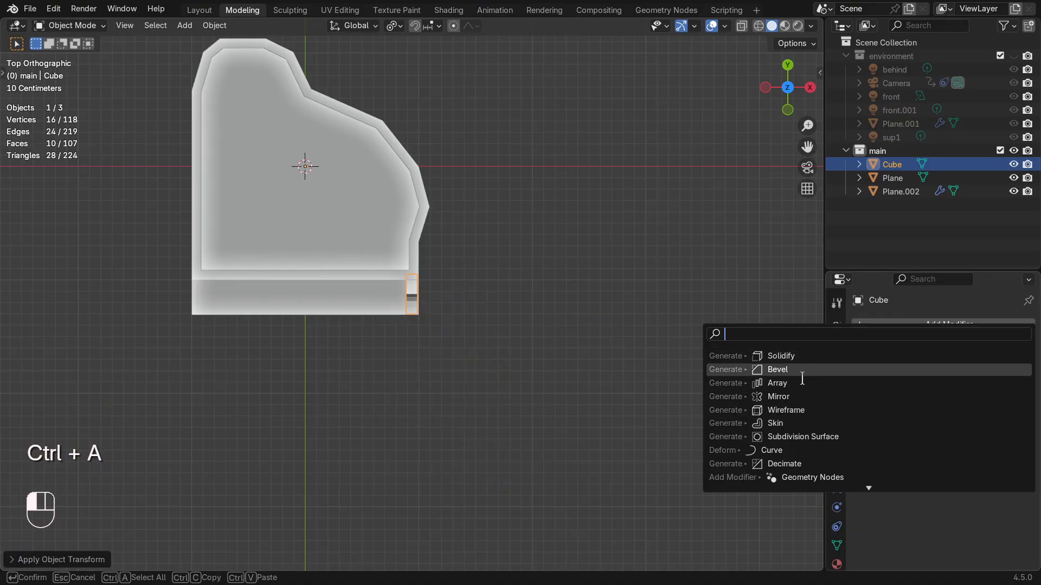
{"action": "left_click", "coordinate": [785, 398]}
{"action": "left_click", "coordinate": [448, 381]}
{"action": "middle_click_drag", "start_coordinate": [448, 380], "coordinate": [347, 288]}
{"action": "left_click", "coordinate": [346, 291]}
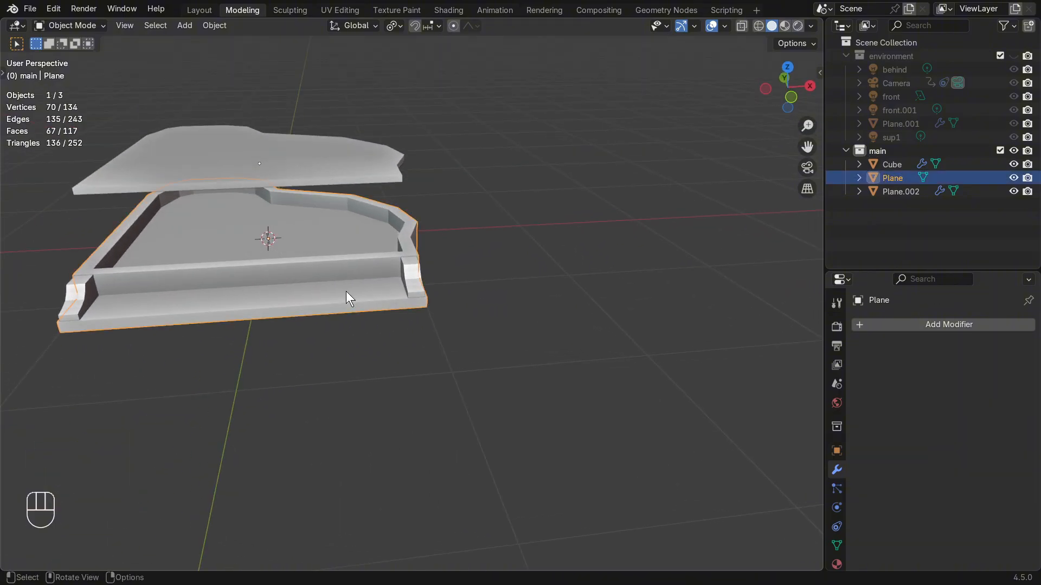
- Add a new cube mesh in top view and scale it down to a small fraction of its size
{"action": "key", "text": "KP_7"}
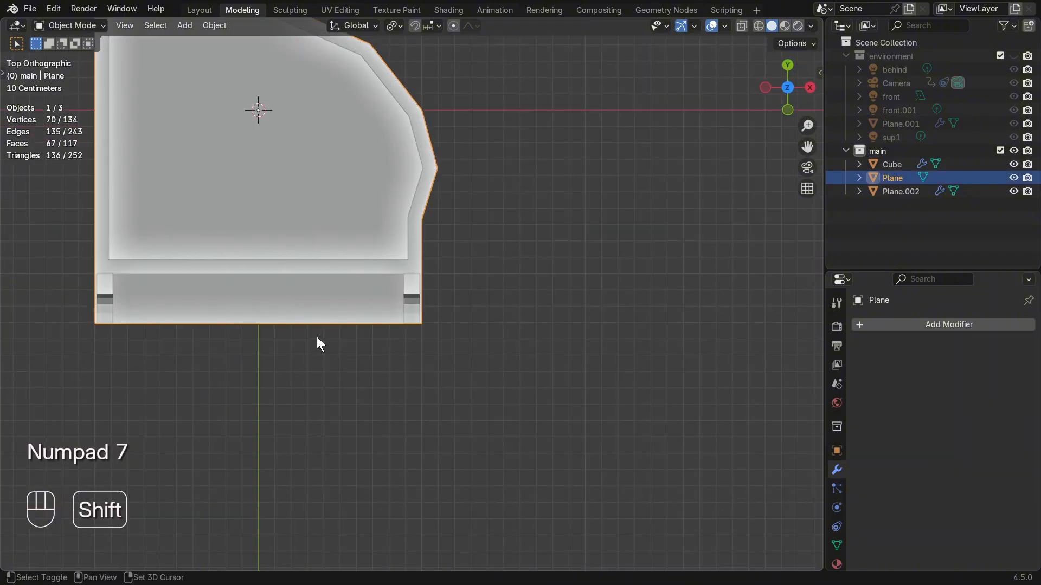
{"action": "middle_click_drag", "start_coordinate": [316, 341], "coordinate": [418, 249], "text": "shift"}
{"action": "key", "text": "shift+a"}
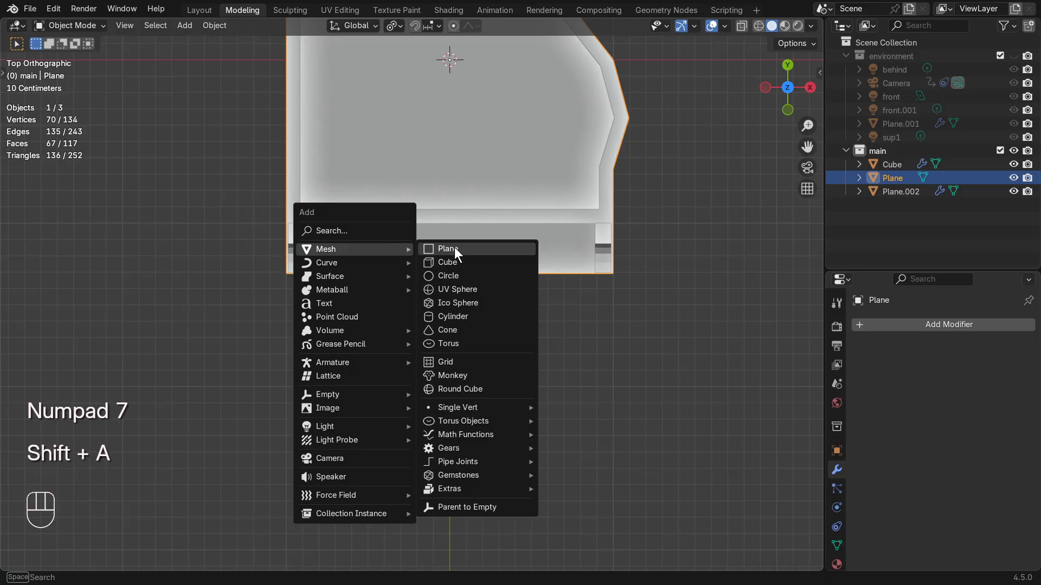
{"action": "left_click", "coordinate": [457, 262]}
{"action": "scroll", "coordinate": [525, 380], "scroll_direction": "down", "scroll_amount": 3}
{"action": "key", "text": "s"}
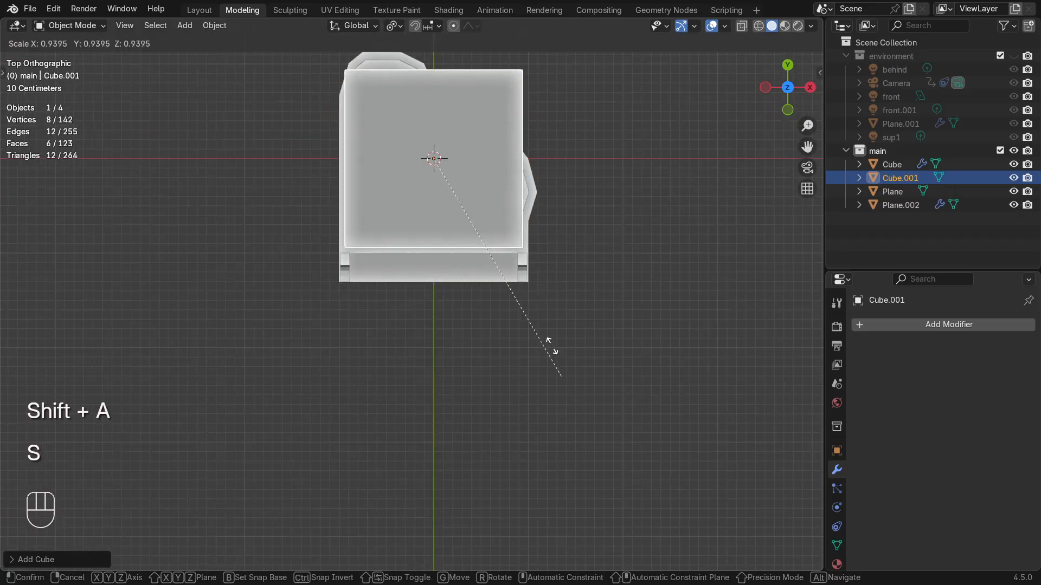
{"action": "left_click", "coordinate": [442, 205]}
- Move the small cube onto the keyboard ledge, scale it to about half, and narrow it along X
{"action": "key", "text": "g"}
{"action": "left_click", "coordinate": [380, 311]}
{"action": "key", "text": "s"}
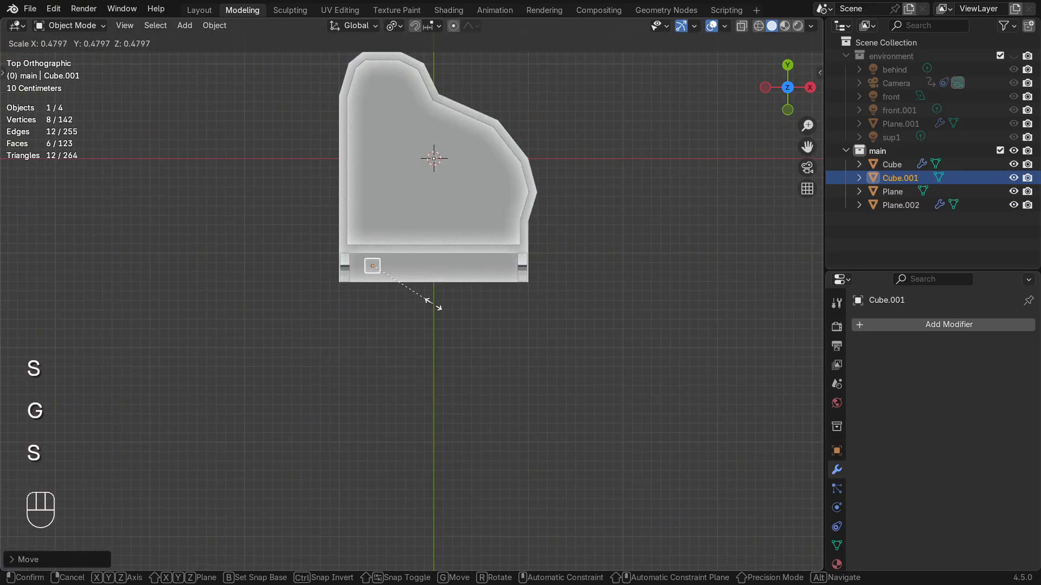
{"action": "left_click", "coordinate": [435, 310]}
{"action": "key", "text": "s"}
{"action": "key", "text": "x"}
{"action": "left_click", "coordinate": [408, 302]}
{"action": "scroll", "coordinate": [408, 299], "scroll_direction": "up", "scroll_amount": 5}
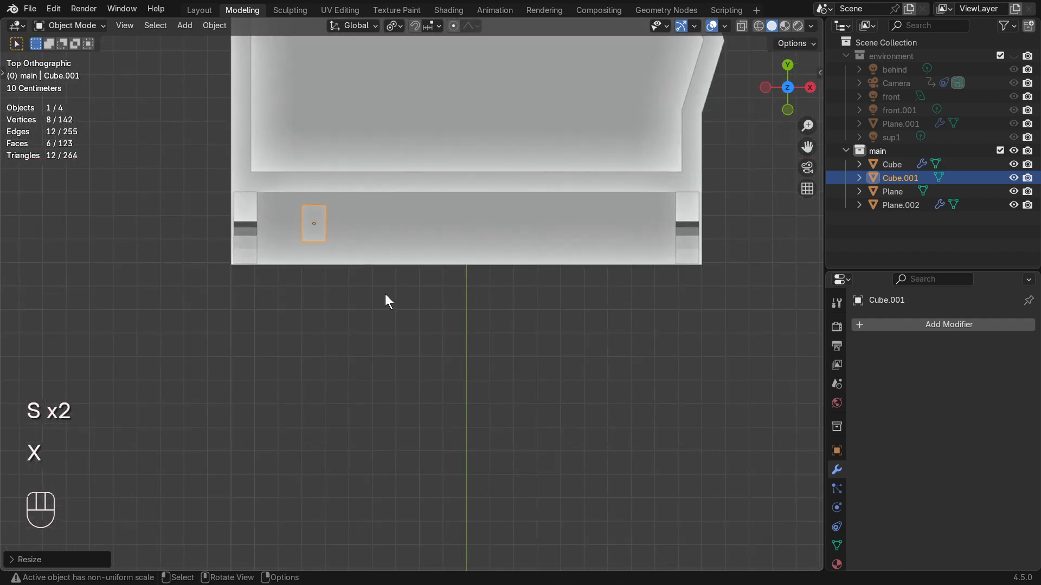
{"action": "middle_click_drag", "start_coordinate": [369, 277], "coordinate": [428, 404], "text": "shift"}
{"action": "key", "text": "s"}
{"action": "key", "text": "x"}
{"action": "right_click", "coordinate": [434, 413]}
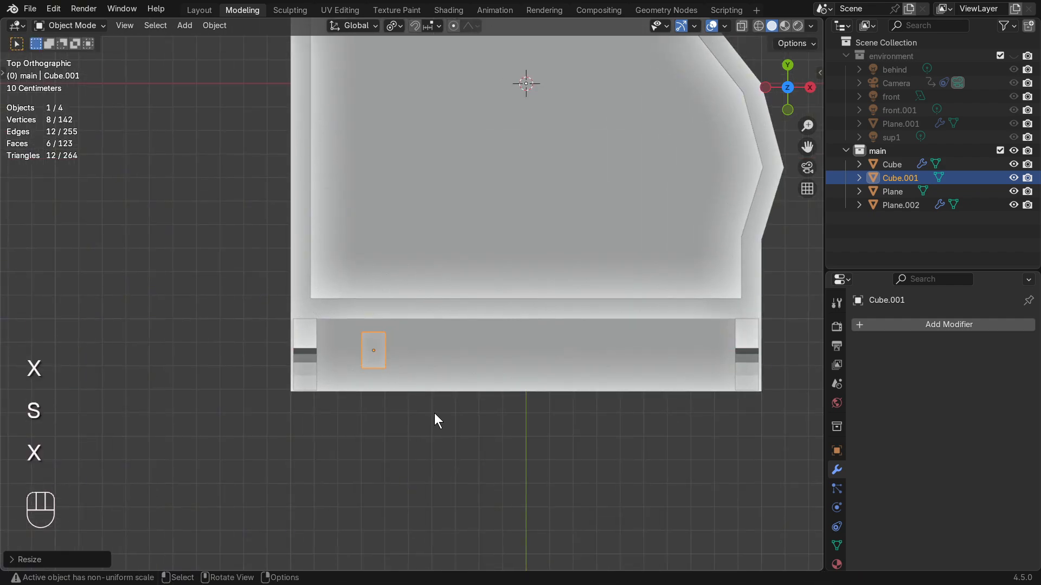
- Lengthen the key along Y to nearly the ledge's depth and place it beside the mirrored end block
{"action": "key", "text": "s"}
{"action": "key", "text": "y"}
{"action": "left_click", "coordinate": [467, 470]}
{"action": "key", "text": "g"}
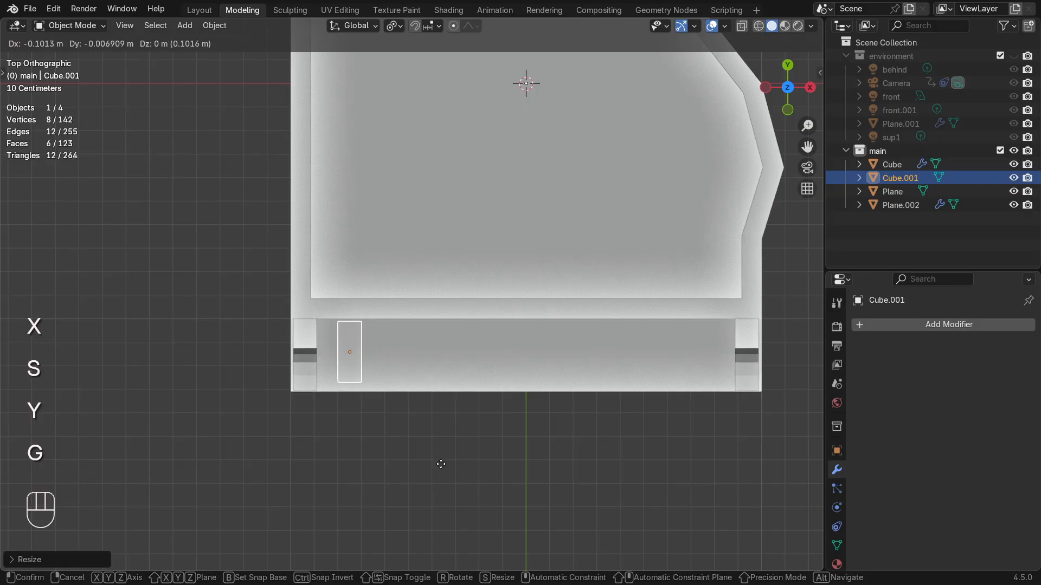
{"action": "left_click", "coordinate": [432, 466]}
- Flatten the key along Z and raise it so it rests on the ledge, then nudge it closer to the end block
{"action": "key", "text": "KP_1"}
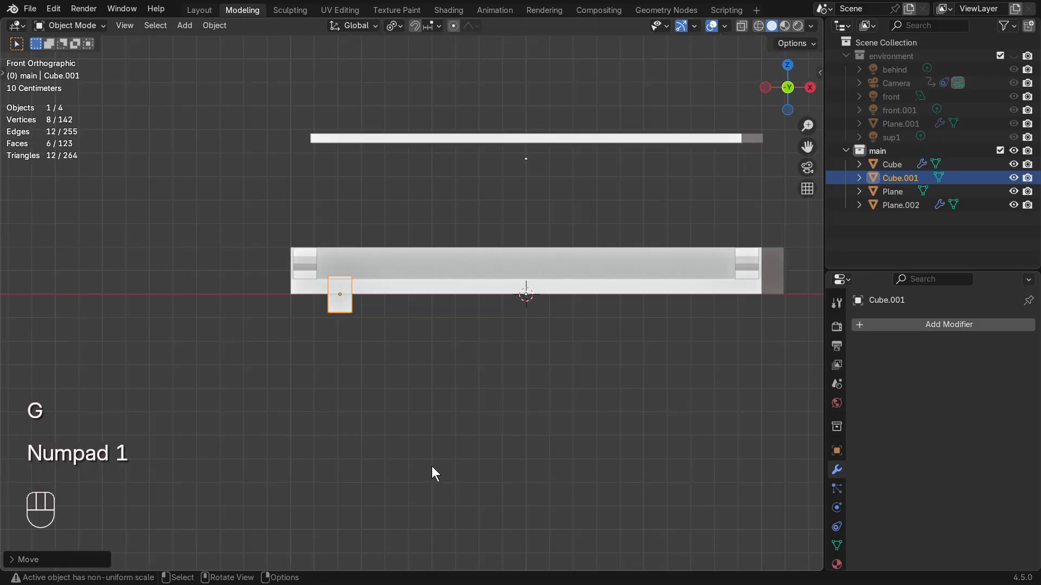
{"action": "key", "text": "g"}
{"action": "key", "text": "z"}
{"action": "key", "text": "s"}
{"action": "key", "text": "z"}
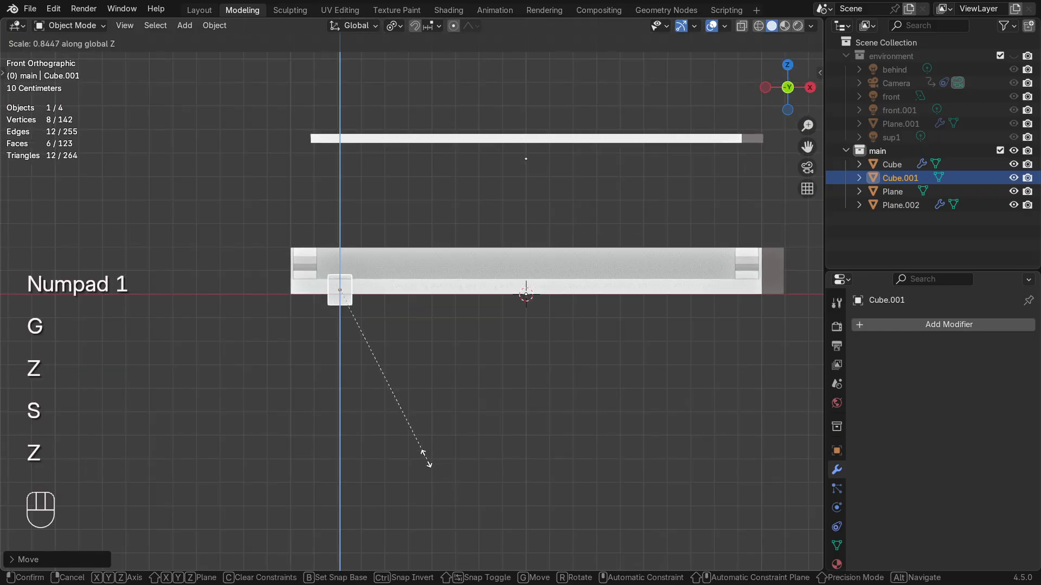
{"action": "key", "text": "g"}
{"action": "key", "text": "z"}
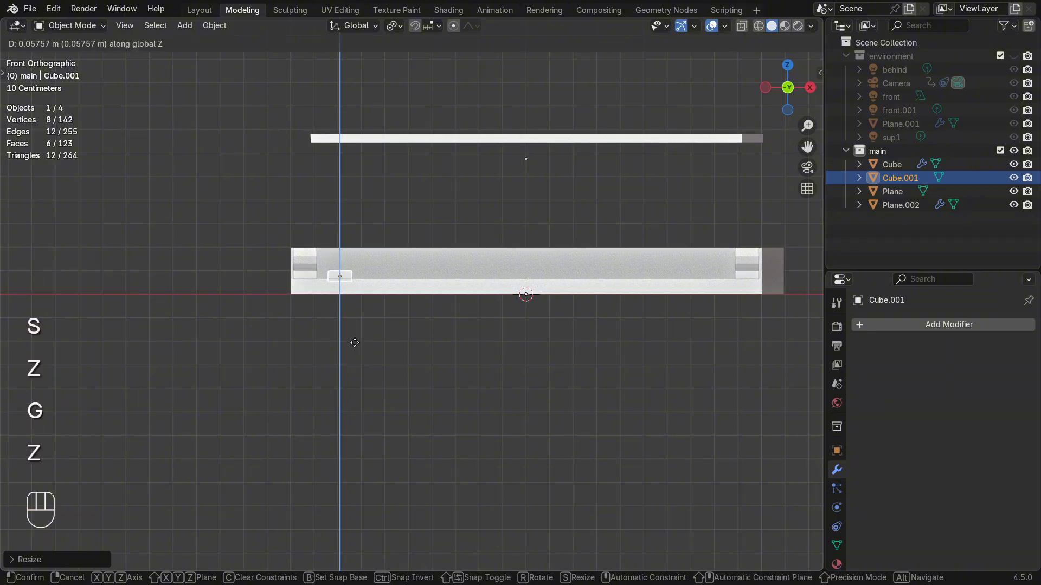
{"action": "left_click", "coordinate": [355, 347]}
{"action": "key", "text": "g"}
{"action": "left_click", "coordinate": [348, 347]}
- Isolate the key in local view and delete its bottom face in Edit Mode
{"action": "key", "text": "KP_Divide"}
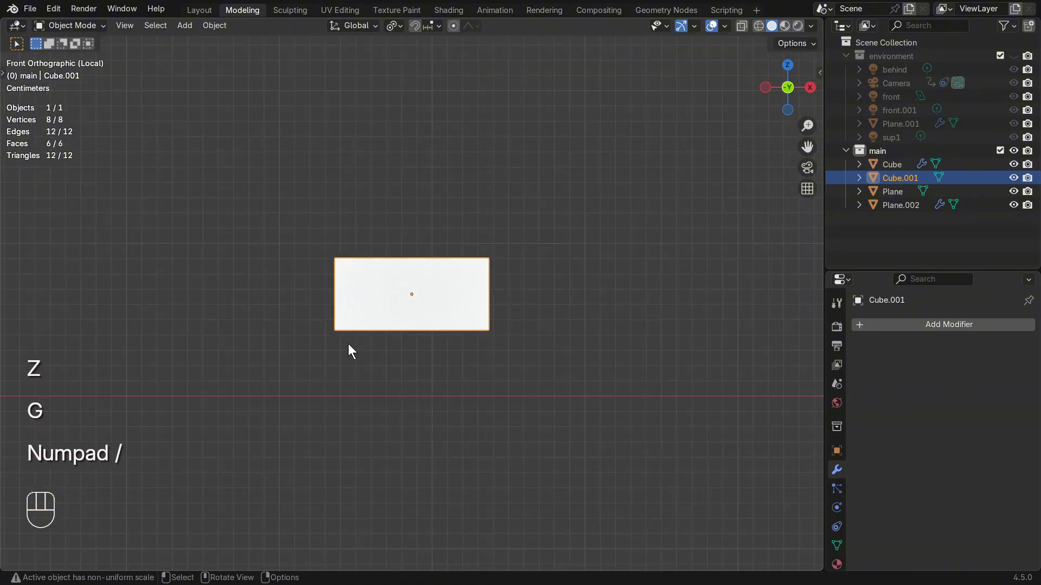
{"action": "key", "text": "Tab"}
{"action": "middle_click_drag", "start_coordinate": [390, 337], "coordinate": [407, 265]}
{"action": "left_click", "coordinate": [408, 266]}
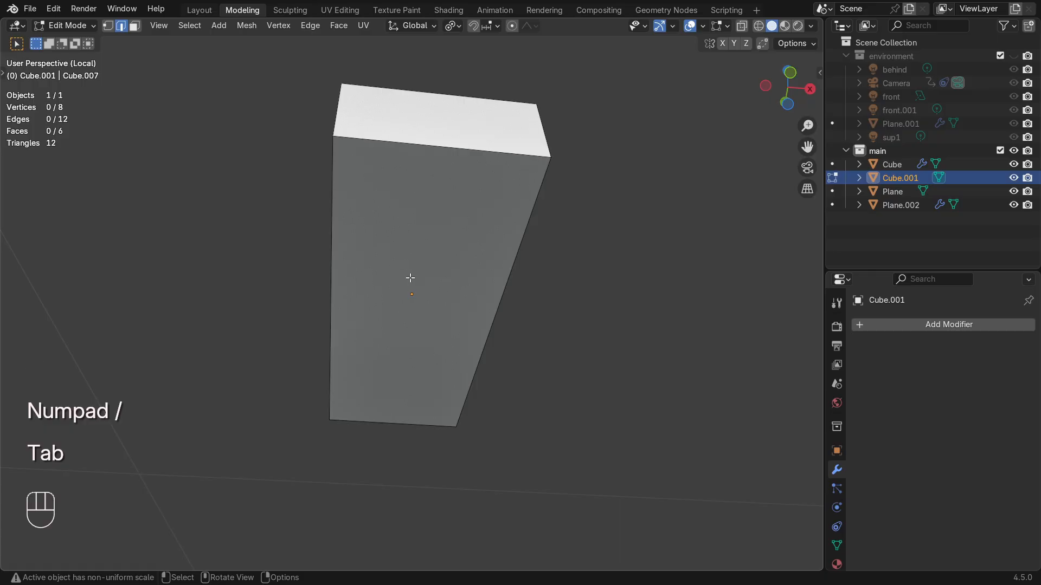
{"action": "key", "text": "3"}
{"action": "left_click", "coordinate": [411, 278]}
{"action": "key", "text": "x"}
{"action": "left_click", "coordinate": [397, 308]}
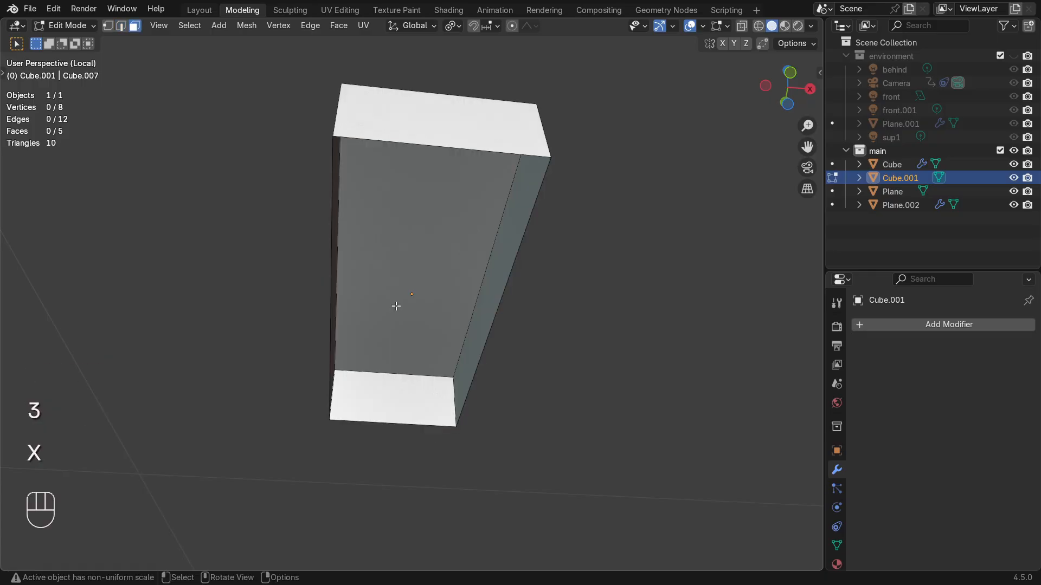
- Leave local view and Edit Mode, narrow the key along X and shorten it to about 0.64 along Y
{"action": "key", "text": "KP_Divide"}
{"action": "key", "text": "Tab"}
{"action": "middle_click_drag", "start_coordinate": [395, 302], "coordinate": [374, 380]}
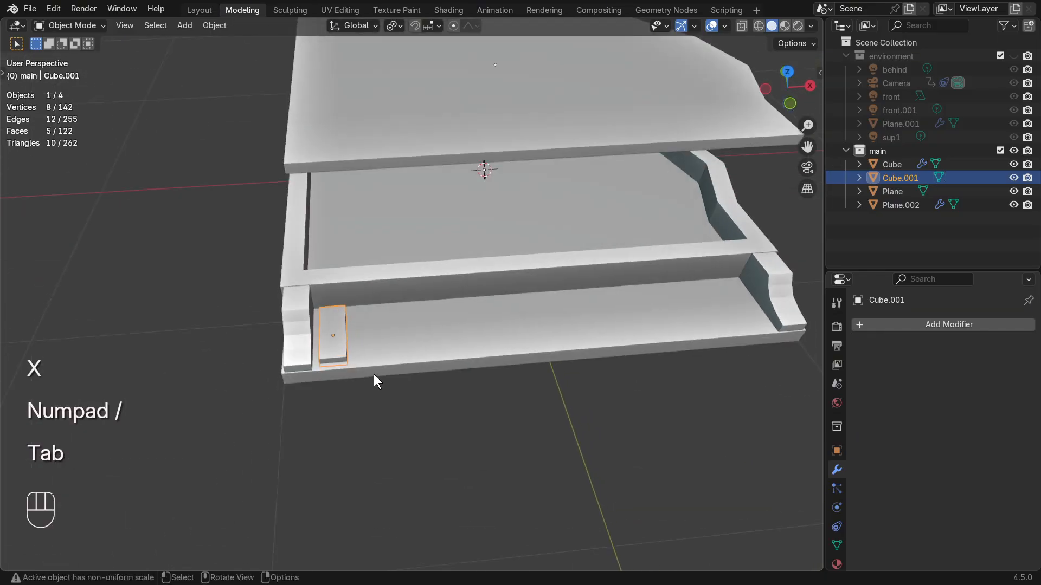
{"action": "key", "text": "s"}
{"action": "key", "text": "x"}
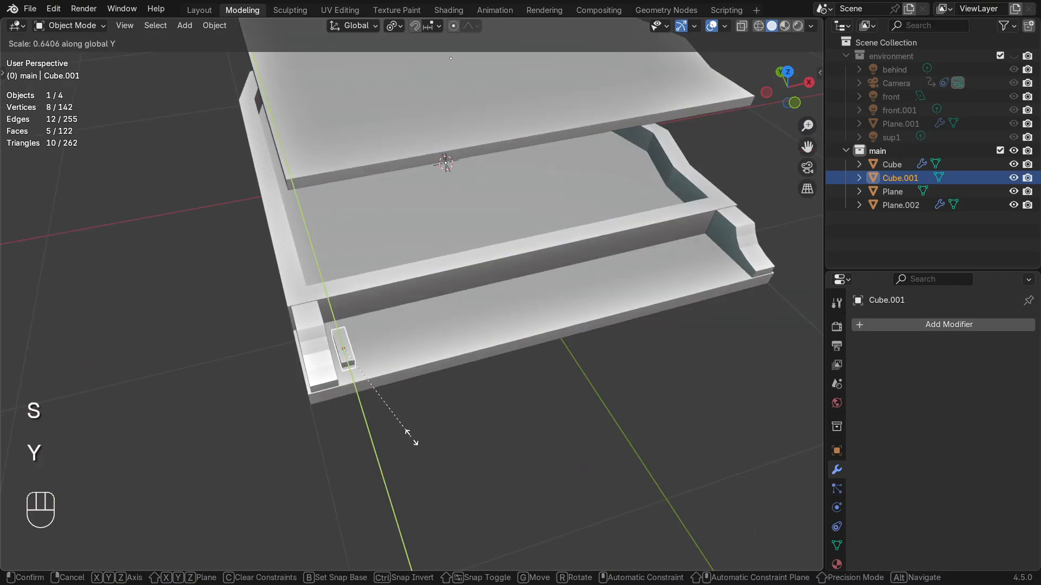
{"action": "left_click", "coordinate": [408, 432]}
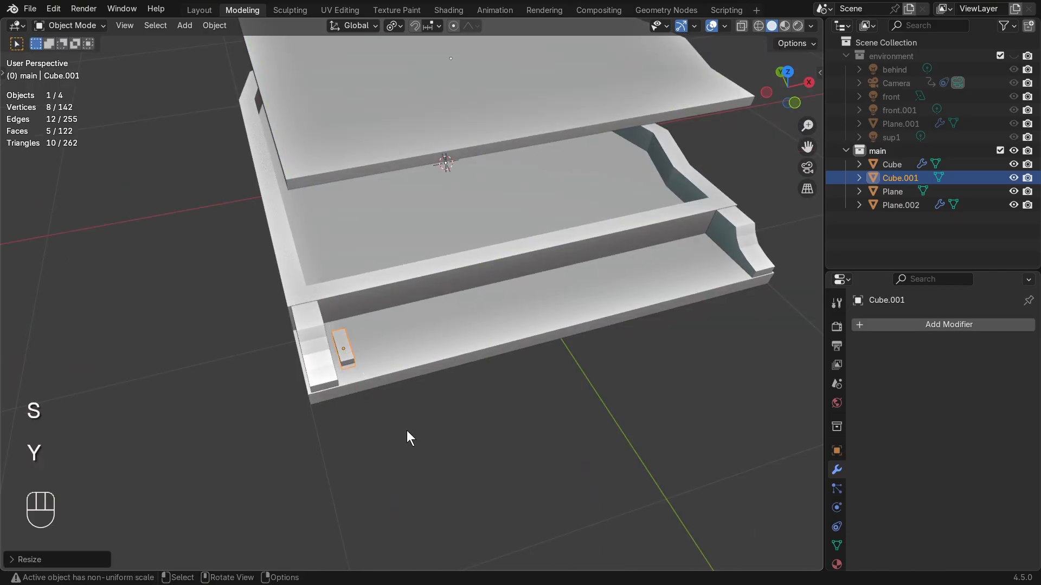
- Narrow the key along X and move it back along Y toward the rear of the ledge
{"action": "key", "text": "s"}
{"action": "key", "text": "x"}
{"action": "left_click", "coordinate": [384, 426]}
{"action": "key", "text": "g"}
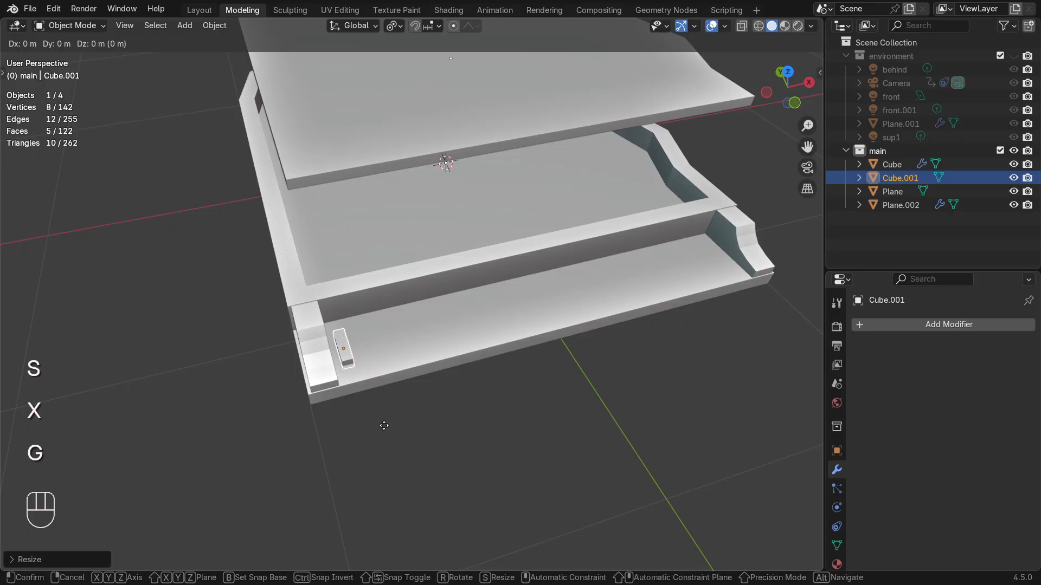
{"action": "key", "text": "y"}
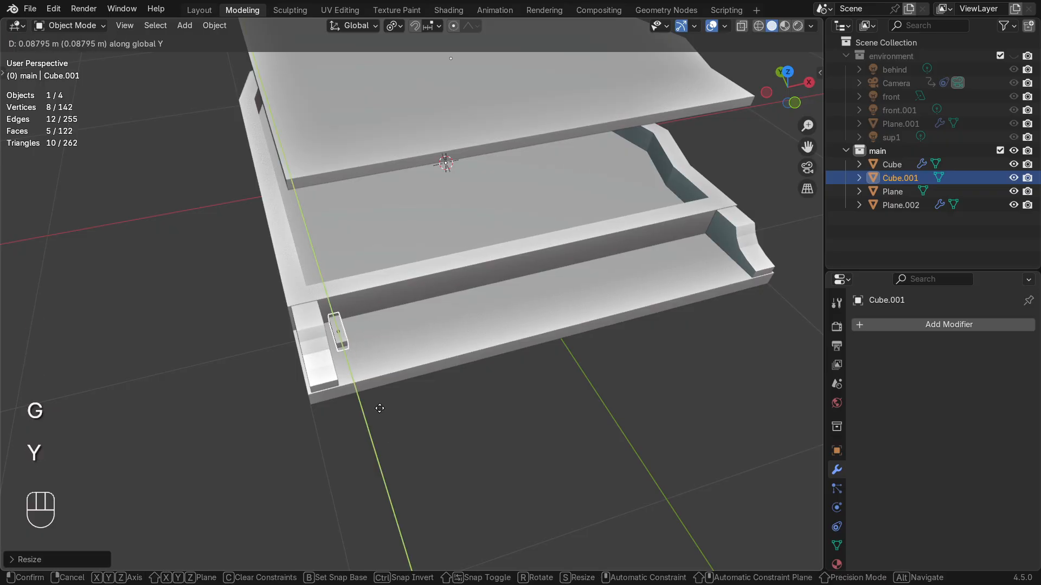
{"action": "left_click", "coordinate": [384, 373]}
{"action": "key", "text": "Tab"}
{"action": "key", "text": "Tab"}
- Select the top face of the piano body's keyboard ledge in Edit Mode and inset it by about 0.045 m
{"action": "left_click", "coordinate": [381, 359]}
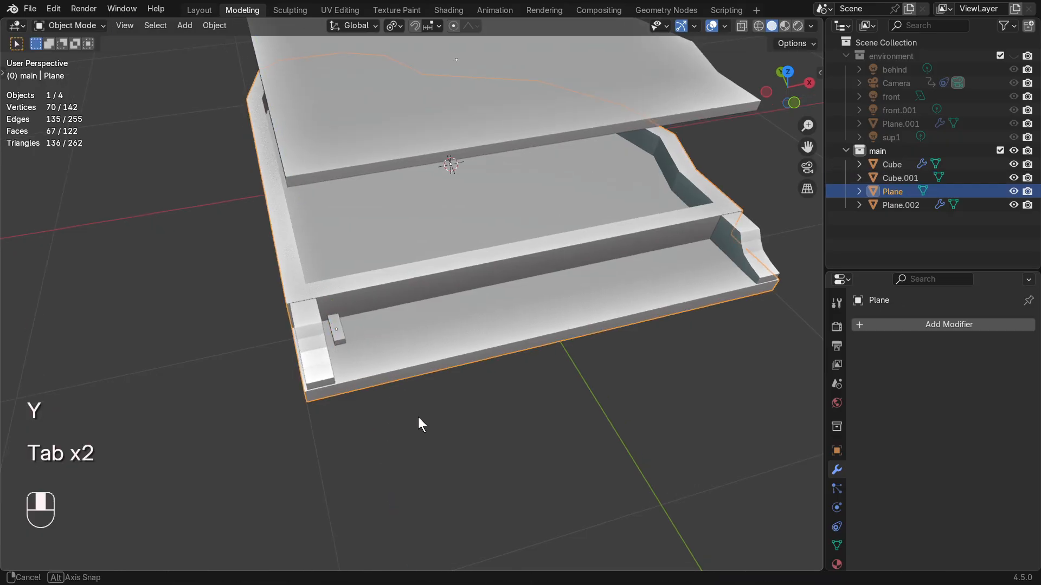
{"action": "middle_click_drag", "start_coordinate": [418, 424], "coordinate": [385, 336]}
{"action": "key", "text": "Tab"}
{"action": "left_click", "coordinate": [386, 334]}
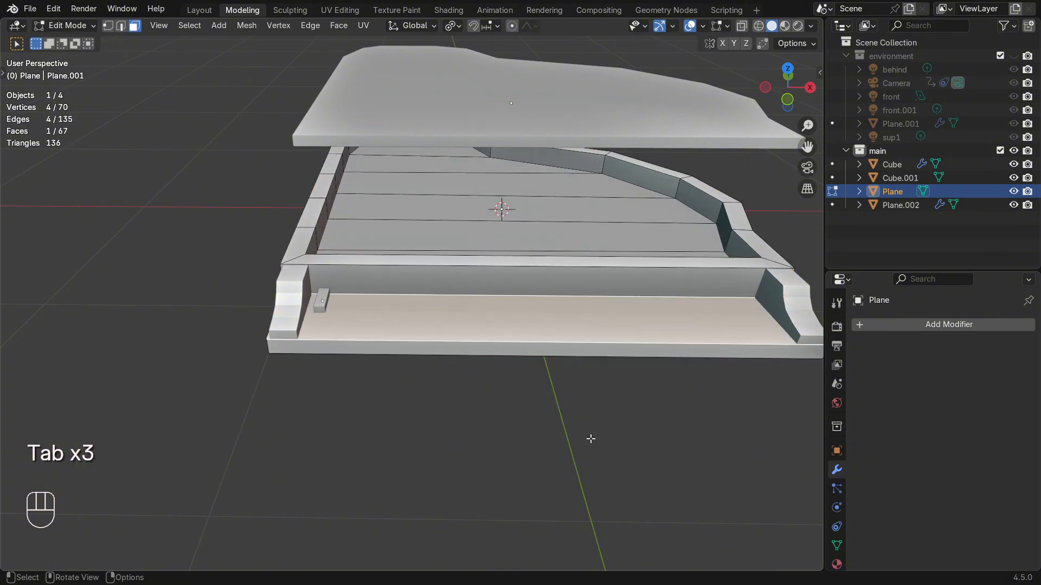
{"action": "key", "text": "i"}
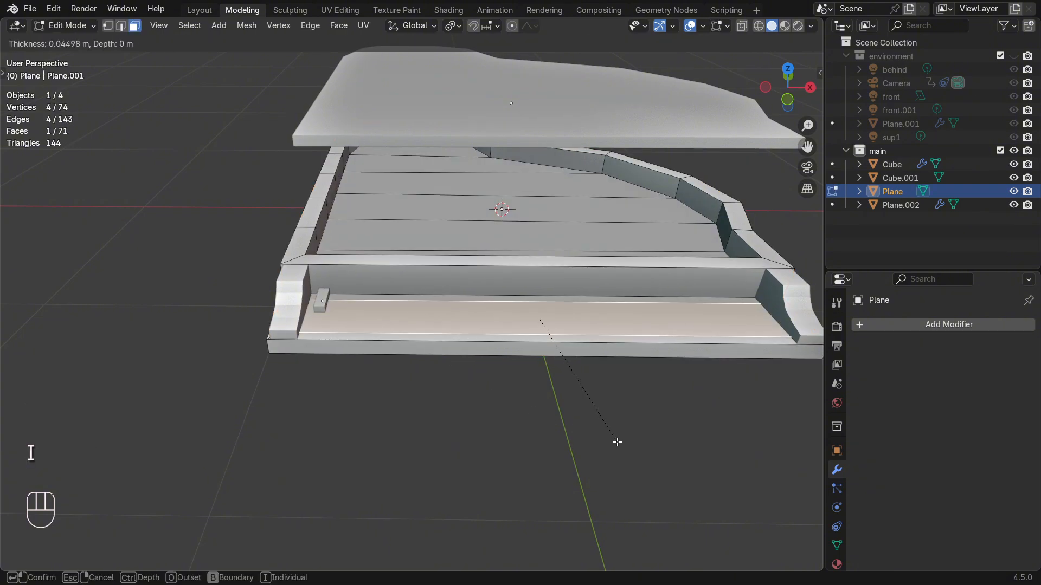
{"action": "left_click", "coordinate": [616, 447]}
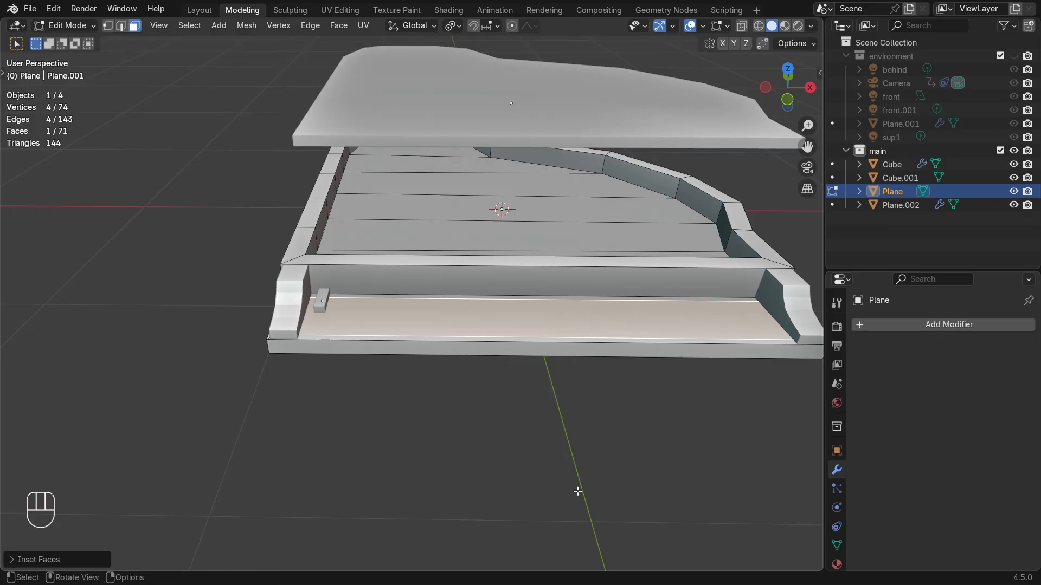
- Move the inset ledge face back along Y, extrude it slightly upward into a raised key bed and return to Object Mode
{"action": "key", "text": "KP_7"}
{"action": "key", "text": "g"}
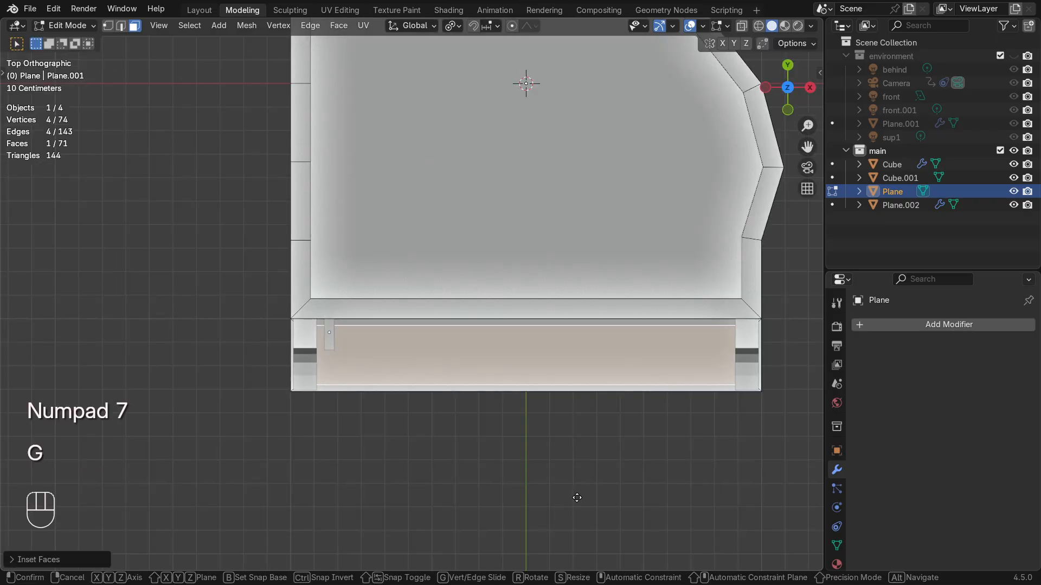
{"action": "key", "text": "y"}
{"action": "left_click", "coordinate": [576, 487]}
{"action": "middle_click_drag", "start_coordinate": [576, 488], "coordinate": [534, 425]}
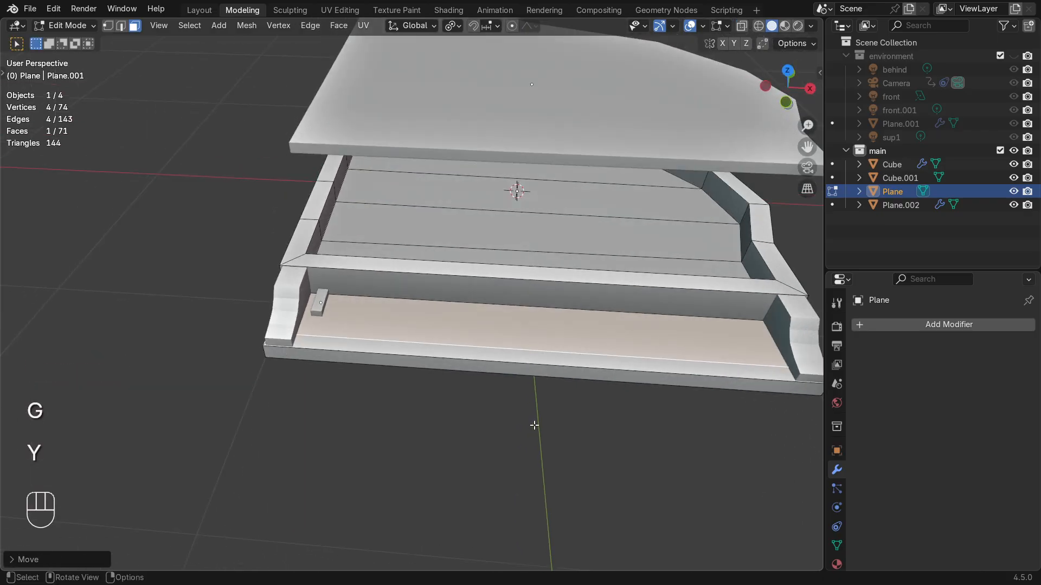
{"action": "key", "text": "e"}
{"action": "key", "text": "Tab"}
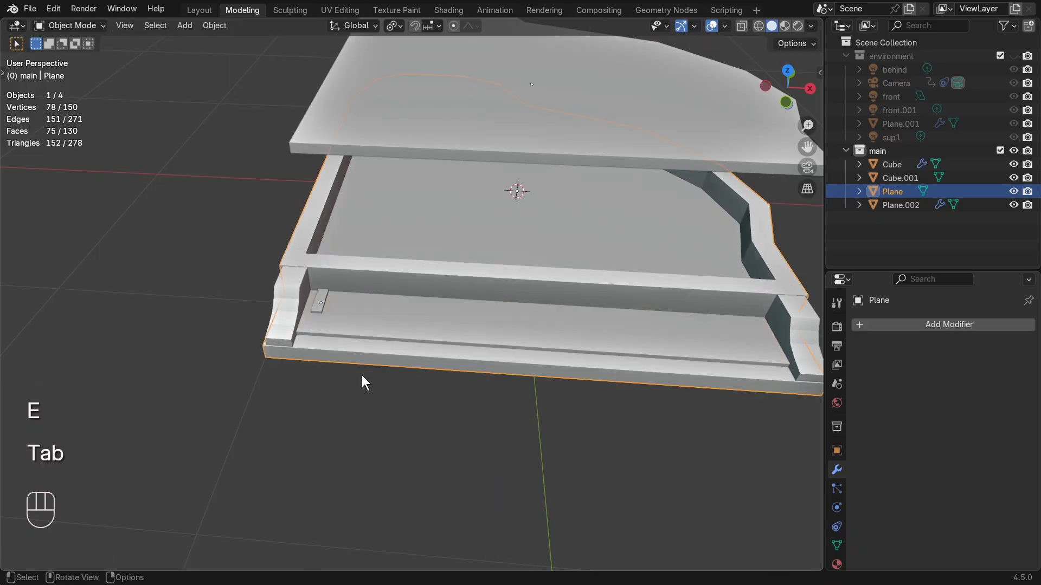
{"action": "key", "text": "Tab"}
{"action": "key", "text": "Tab"}
- Add an Array modifier to the key with a Relative Offset X factor of 1.3 and a Count of 32
{"action": "left_click", "coordinate": [322, 300]}
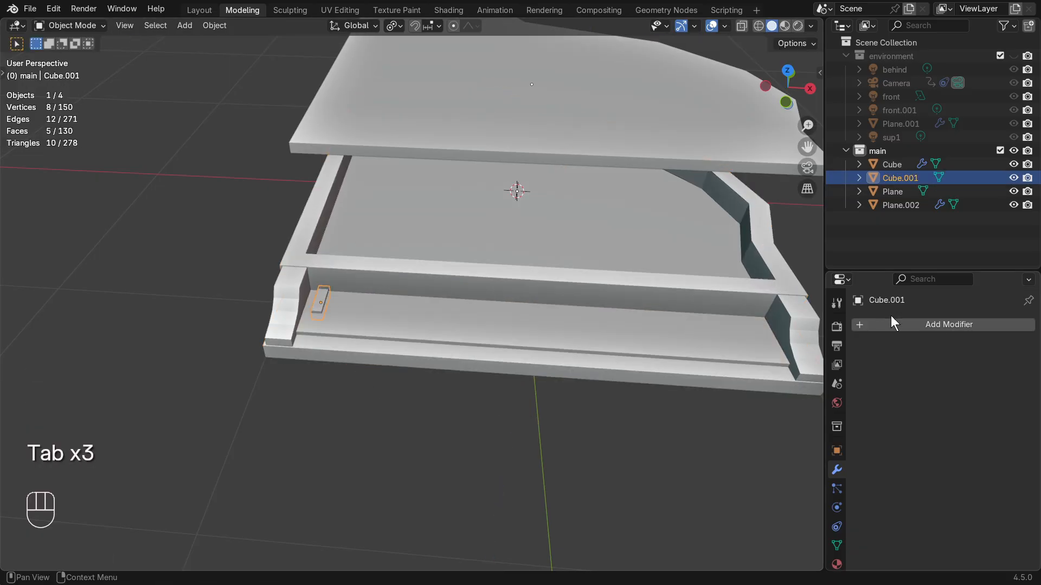
{"action": "left_click", "coordinate": [907, 323]}
{"action": "left_click", "coordinate": [879, 324]}
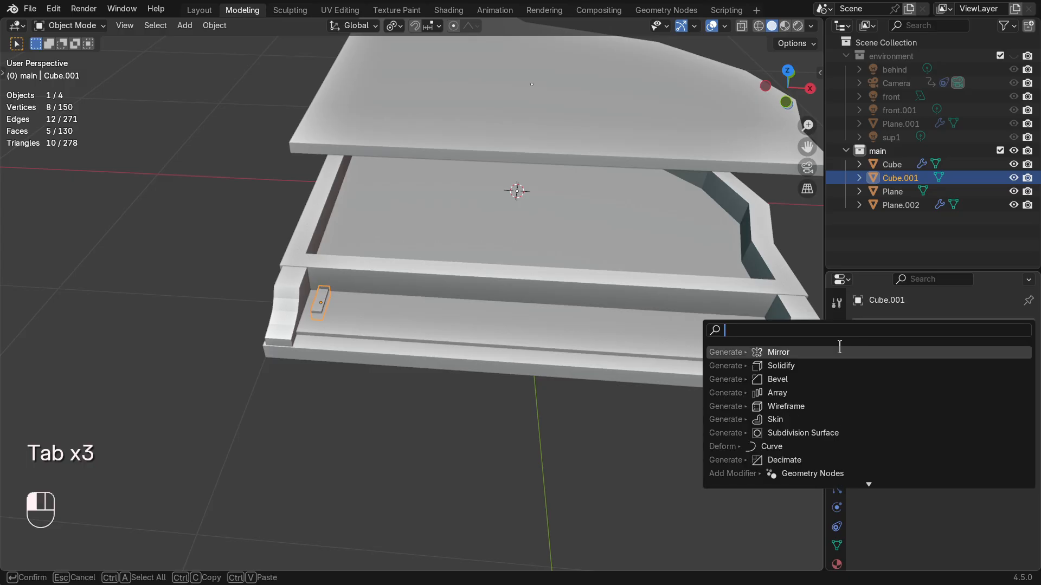
{"action": "left_click", "coordinate": [803, 393]}
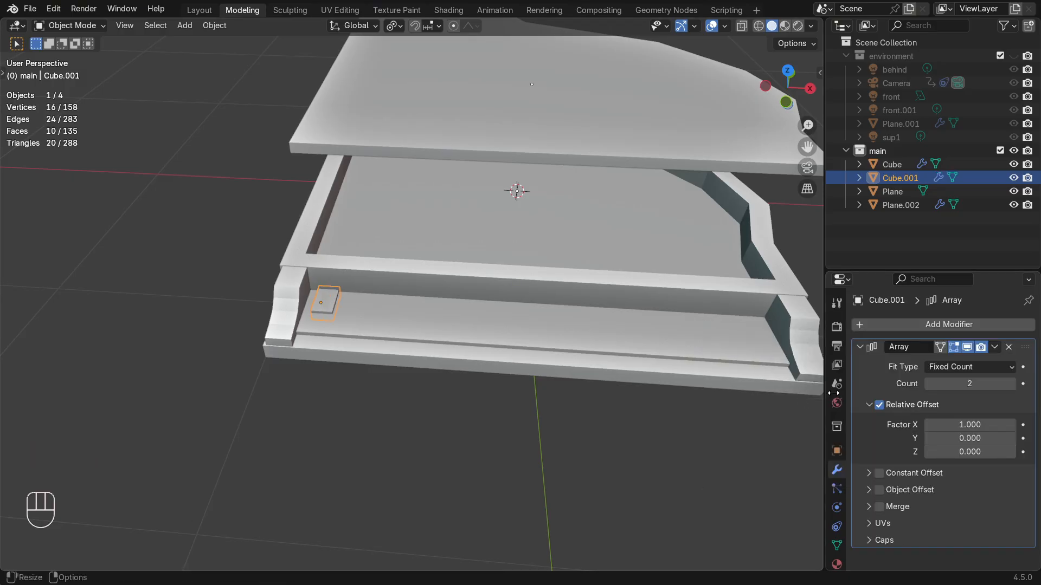
{"action": "left_click", "coordinate": [1012, 425]}
{"action": "left_click", "coordinate": [1012, 426]}
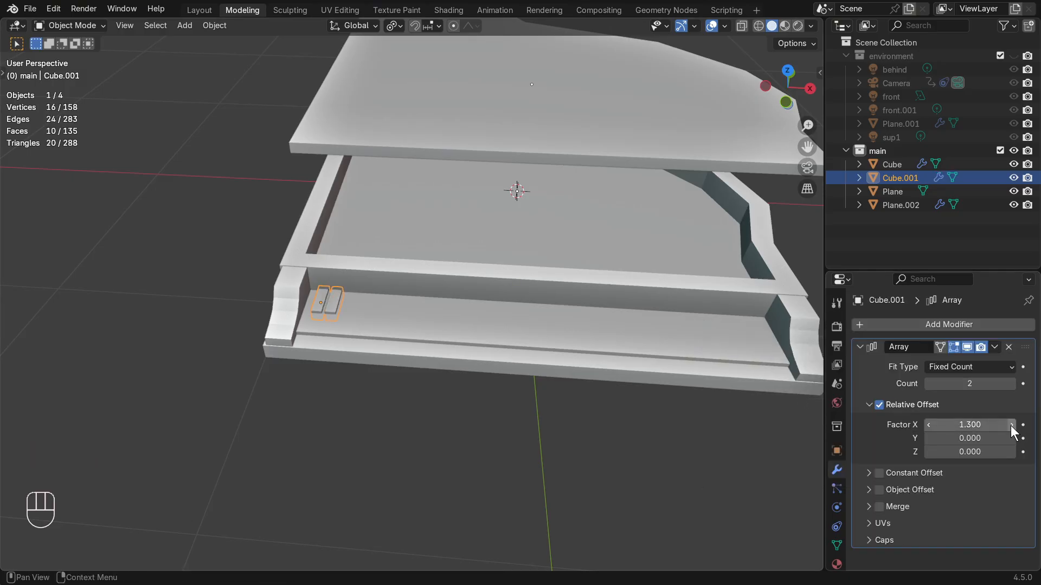
{"action": "left_click_drag", "start_coordinate": [1017, 383], "coordinate": [1040, 382]}
{"action": "key", "text": "Tab"}
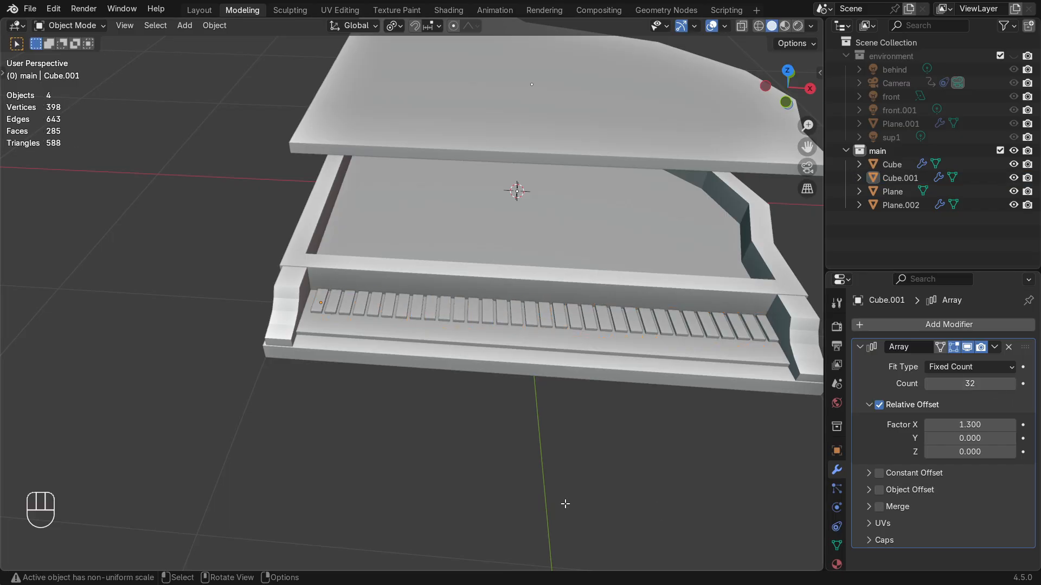
{"action": "key", "text": "Tab"}
{"action": "left_click", "coordinate": [427, 452]}
- Set the key array's Count to 20
{"action": "middle_click_drag", "start_coordinate": [404, 434], "coordinate": [467, 429]}
{"action": "scroll", "coordinate": [472, 417], "scroll_direction": "down", "scroll_amount": 3}
{"action": "left_click", "coordinate": [506, 254]}
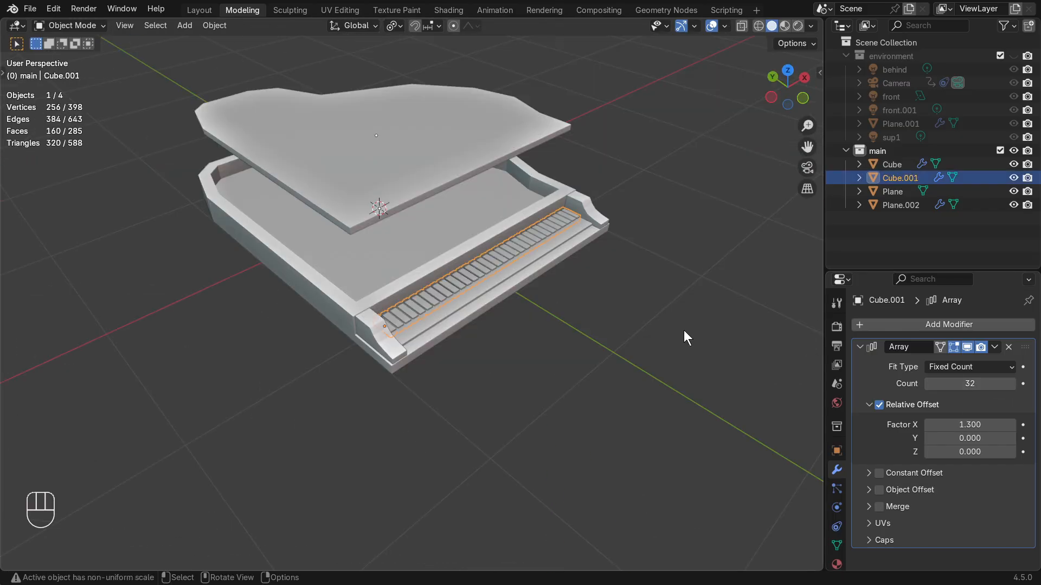
{"action": "left_click", "coordinate": [950, 383]}
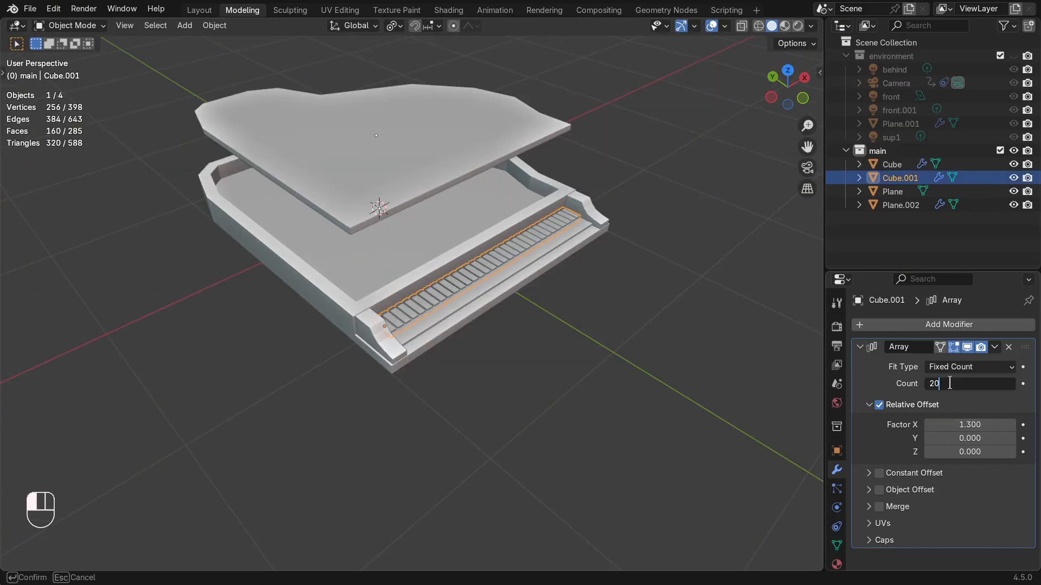
{"action": "key", "text": "Return"}
- Set the key array's Relative Offset X factor to 2.15 and lower its count by one to fit the ledge
{"action": "left_click", "coordinate": [1012, 425]}
{"action": "left_click", "coordinate": [1012, 425]}
{"action": "left_click", "coordinate": [1012, 425]}
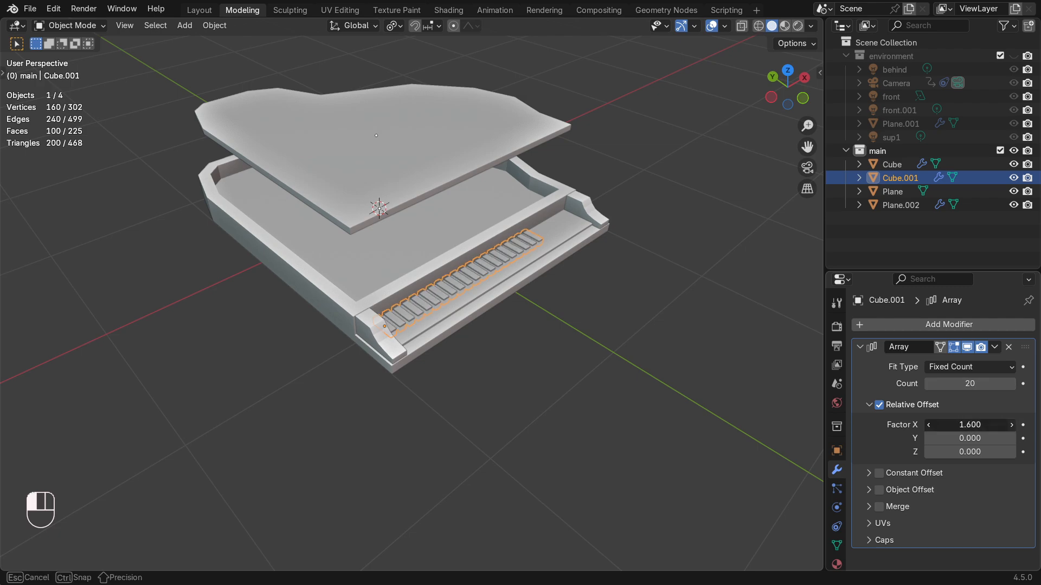
{"action": "left_click", "coordinate": [1011, 425]}
{"action": "left_click", "coordinate": [1011, 425]}
{"action": "left_click", "coordinate": [1012, 425]}
{"action": "left_click", "coordinate": [1012, 425]}
{"action": "left_click", "coordinate": [1011, 425]}
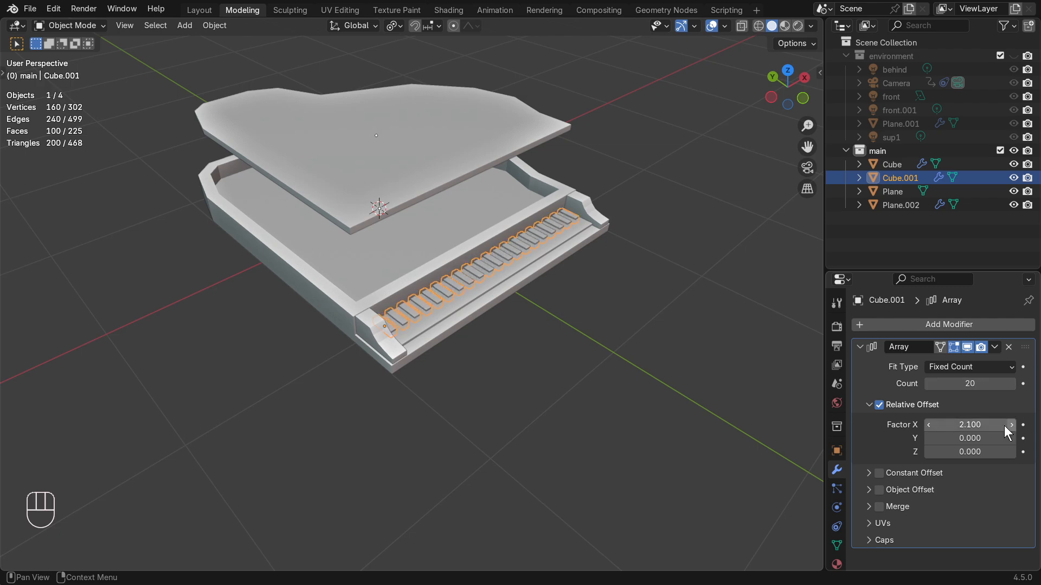
{"action": "left_click", "coordinate": [952, 426]}
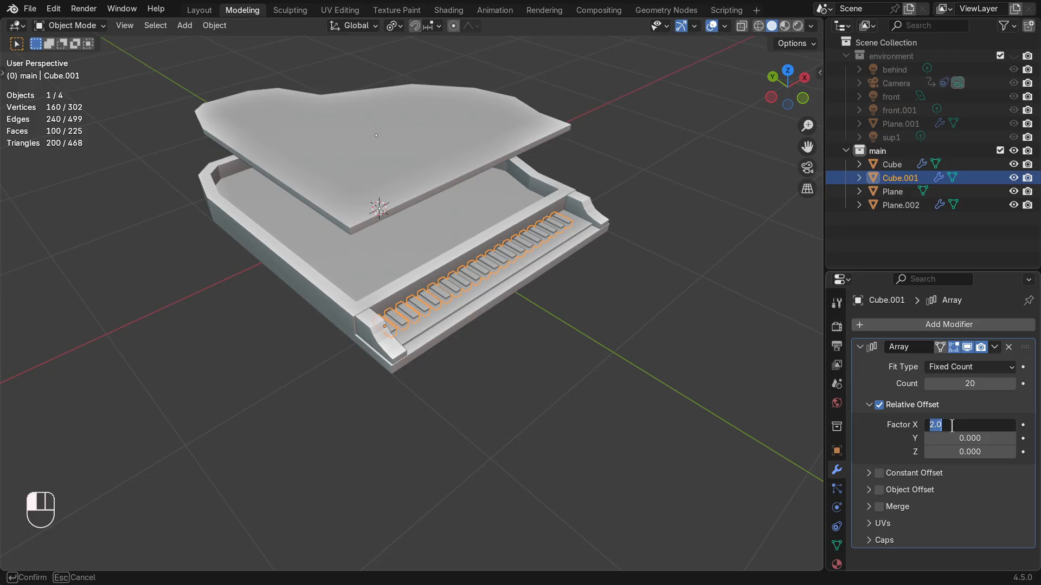
{"action": "key", "text": "Return"}
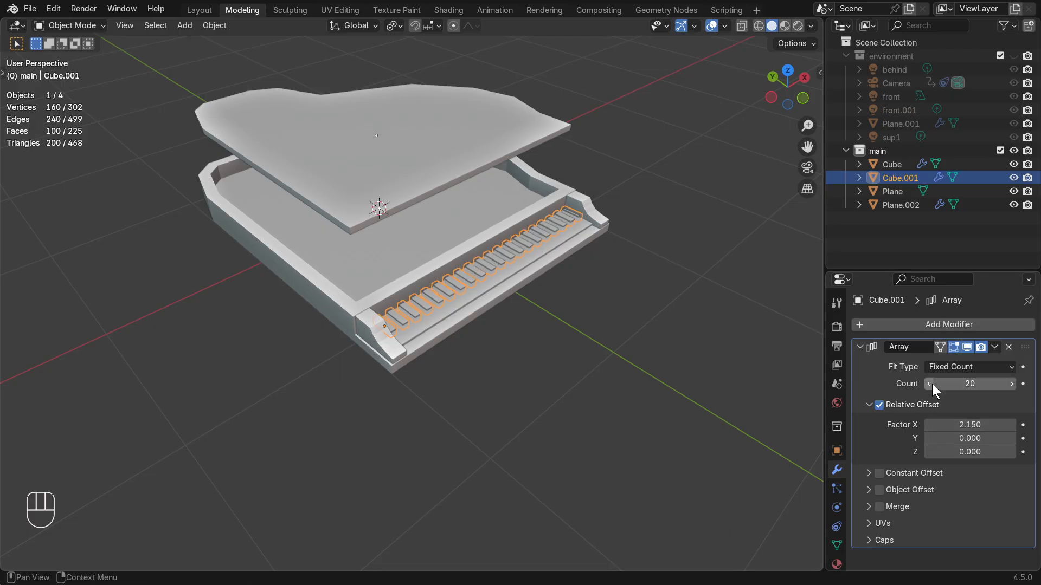
{"action": "left_click", "coordinate": [565, 383]}
{"action": "middle_click_drag", "start_coordinate": [571, 365], "coordinate": [541, 352]}
- Tilt the lid open by about 25° in front view and move it so its lower edge rests on the body's rim
{"action": "left_click", "coordinate": [359, 190]}
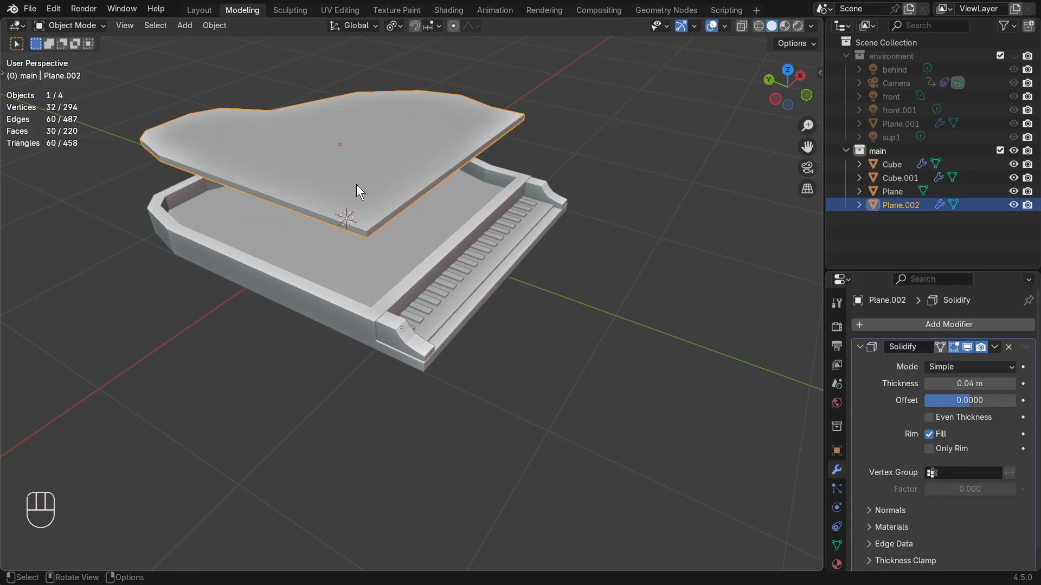
{"action": "key", "text": "KP_Divide"}
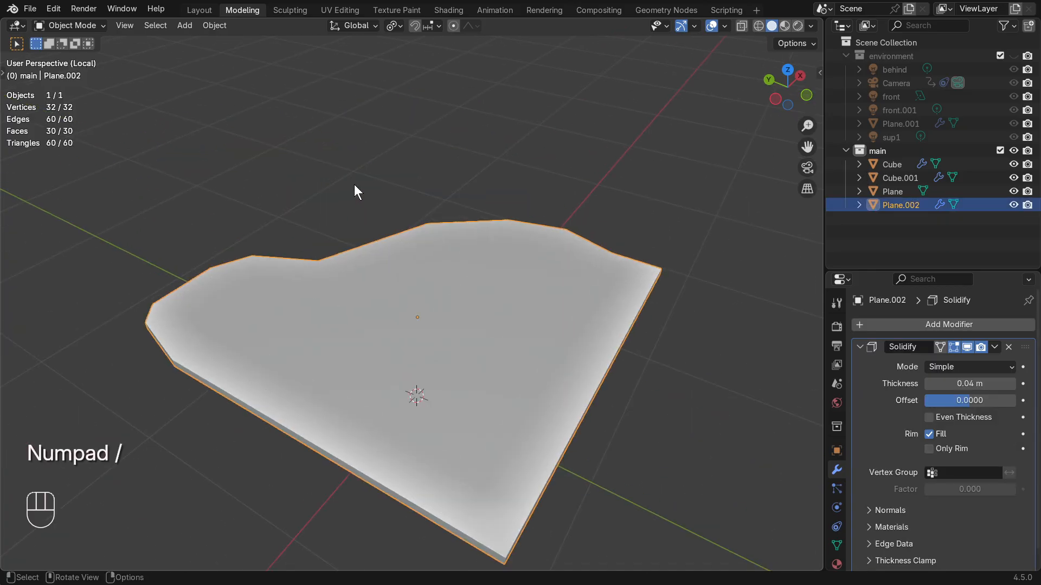
{"action": "key", "text": "KP_Divide"}
{"action": "key", "text": "KP_1"}
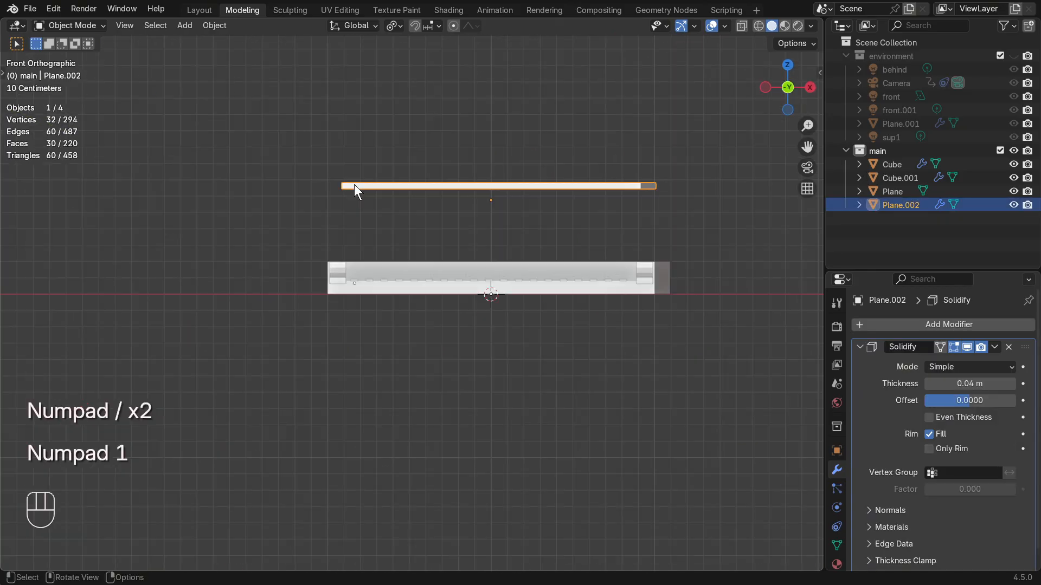
{"action": "key", "text": "r"}
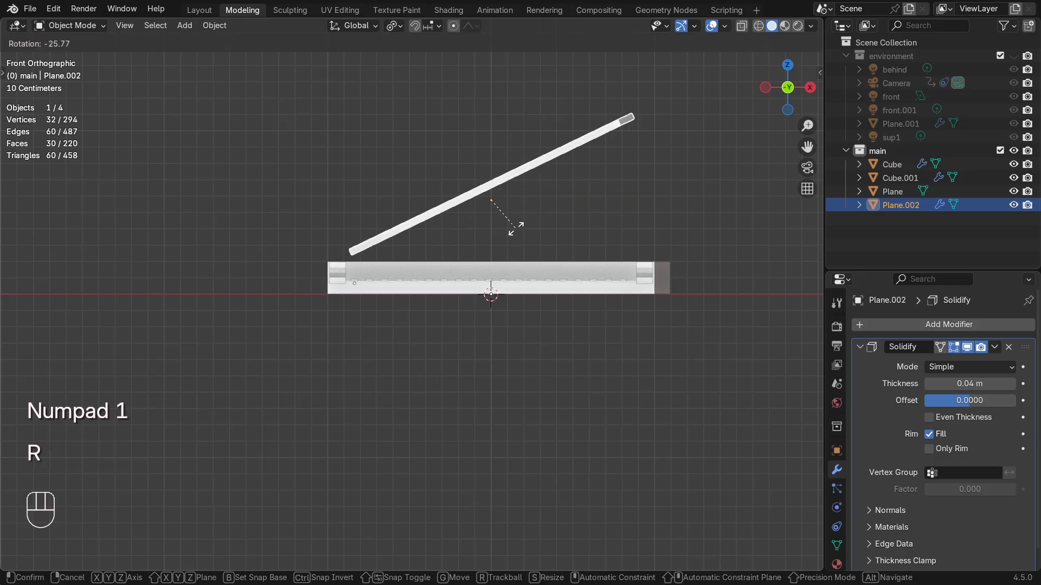
{"action": "left_click", "coordinate": [509, 228]}
{"action": "key", "text": "g"}
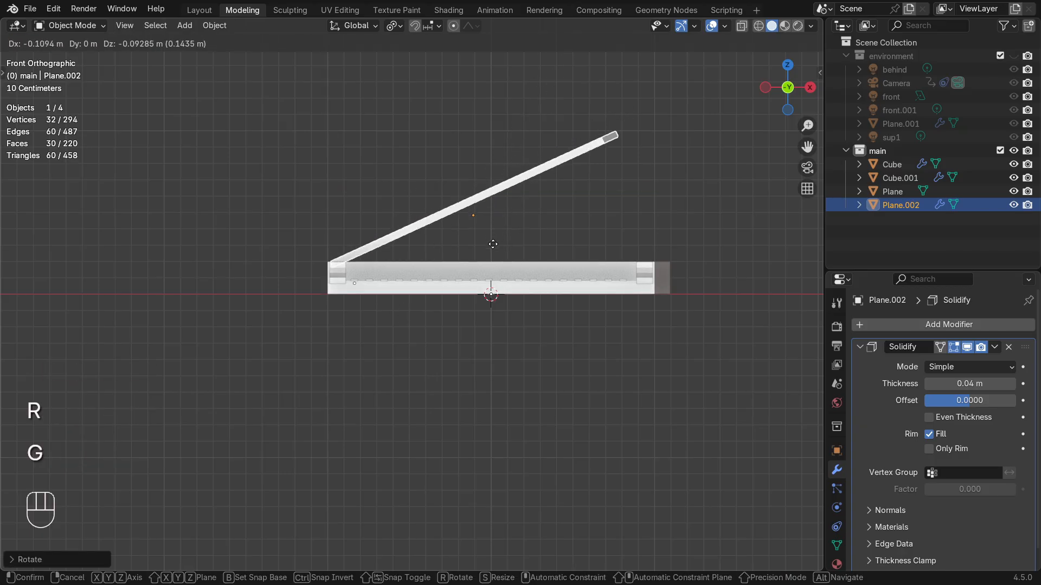
{"action": "left_click", "coordinate": [493, 241]}
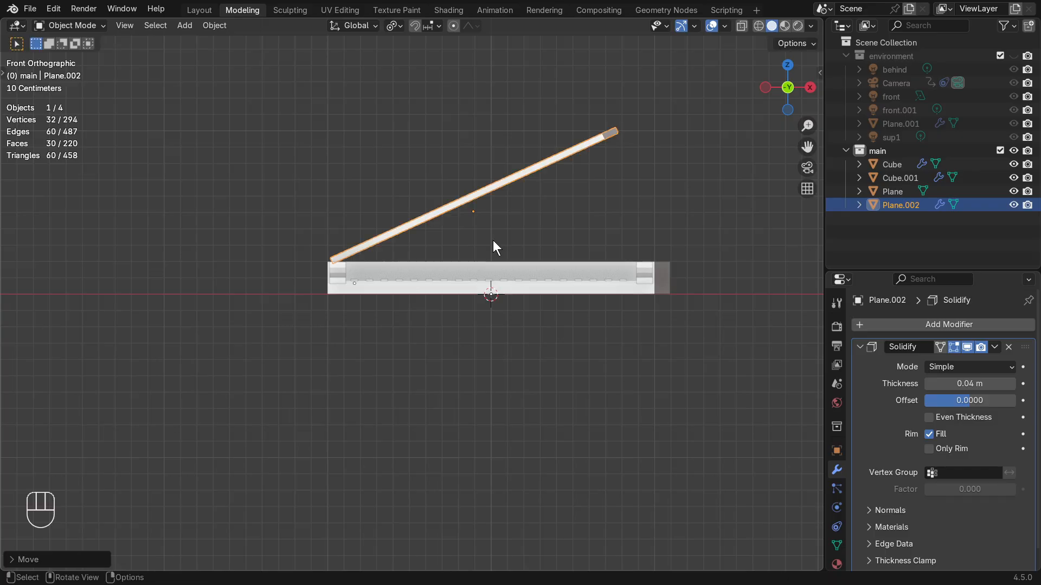
- Add a cube, scale it to about half size and narrow it along X and Y into an upright post
{"action": "left_click", "coordinate": [600, 329]}
{"action": "key", "text": "shift+a"}
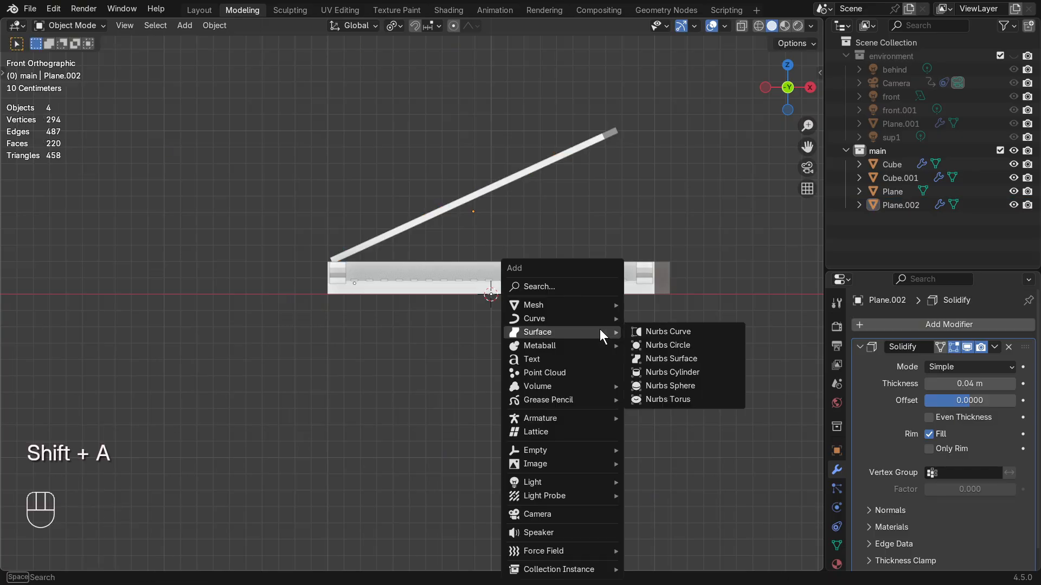
{"action": "mouse_move", "coordinate": [581, 305]}
{"action": "left_click", "coordinate": [681, 54]}
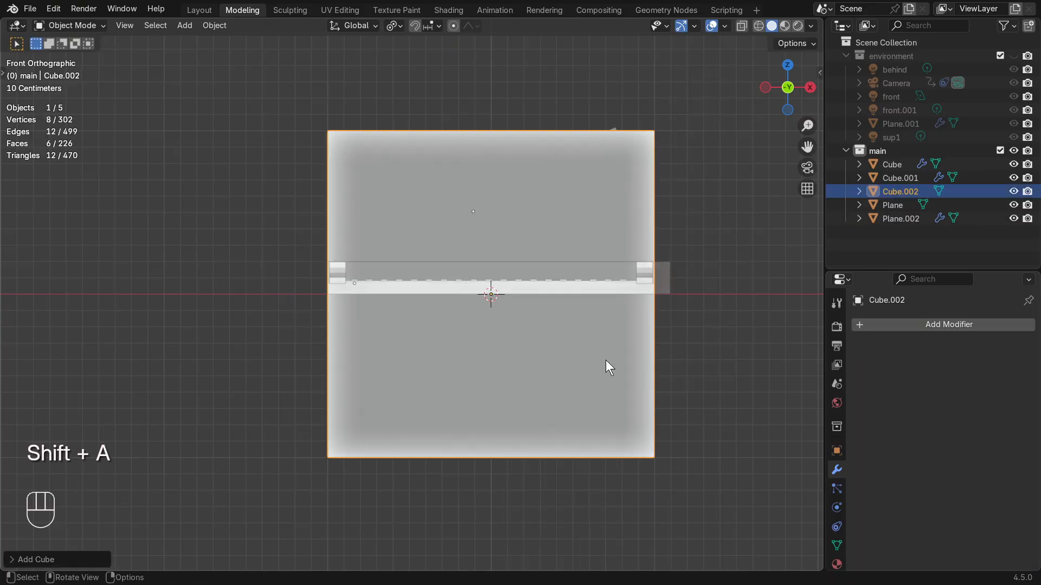
{"action": "key", "text": "s"}
{"action": "left_click", "coordinate": [629, 419]}
{"action": "key", "text": "s"}
{"action": "key", "text": "shift+z"}
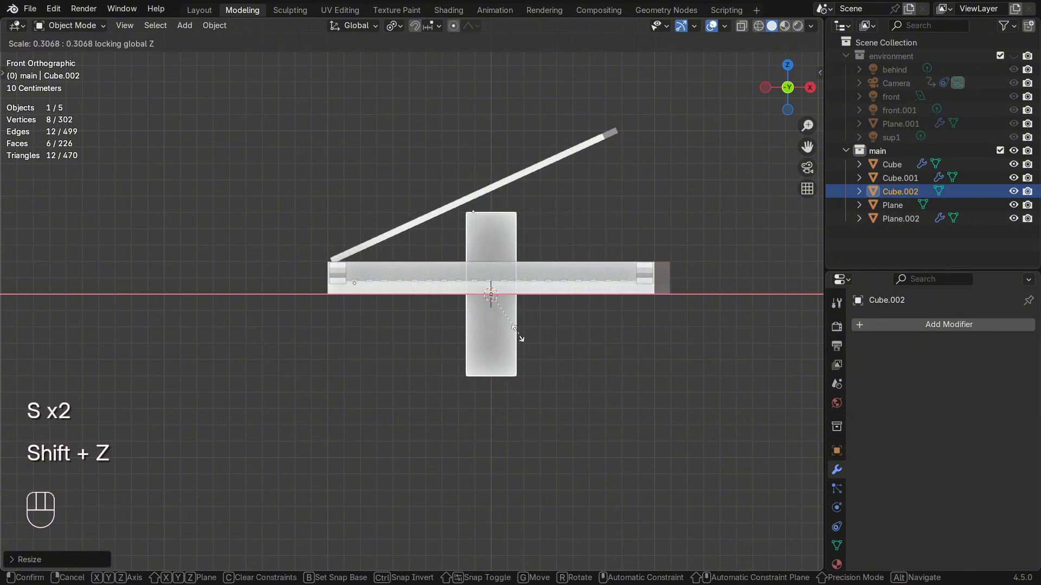
{"action": "left_click", "coordinate": [496, 298]}
- Move the post beneath the raised end of the lid and slim it across X and Y, keeping its height
{"action": "key", "text": "g"}
{"action": "left_click", "coordinate": [593, 252]}
{"action": "key", "text": "s"}
{"action": "key", "text": "shift+x"}
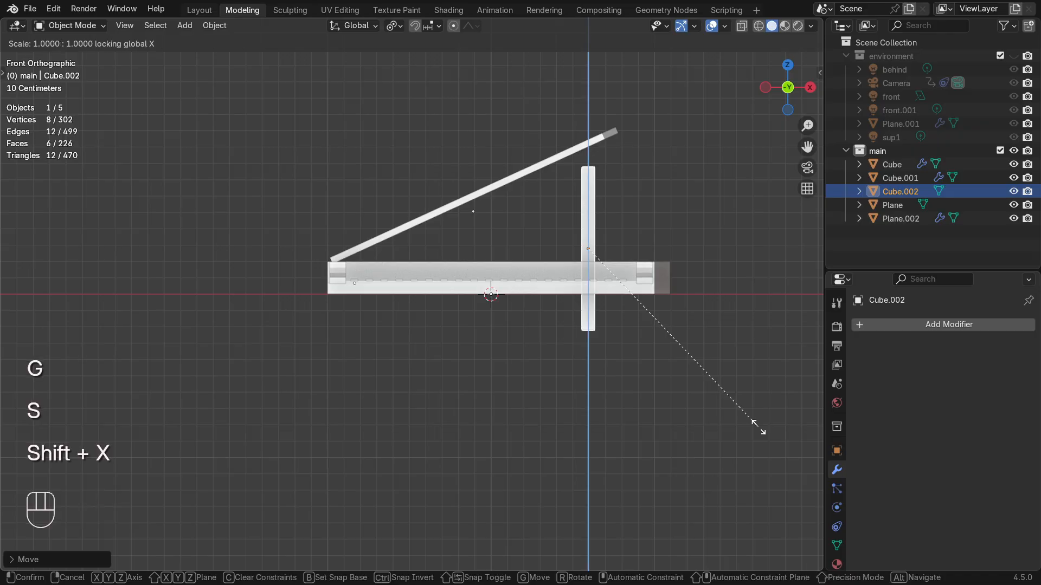
{"action": "key", "text": "s"}
{"action": "key", "text": "shift+z"}
{"action": "left_click", "coordinate": [660, 343]}
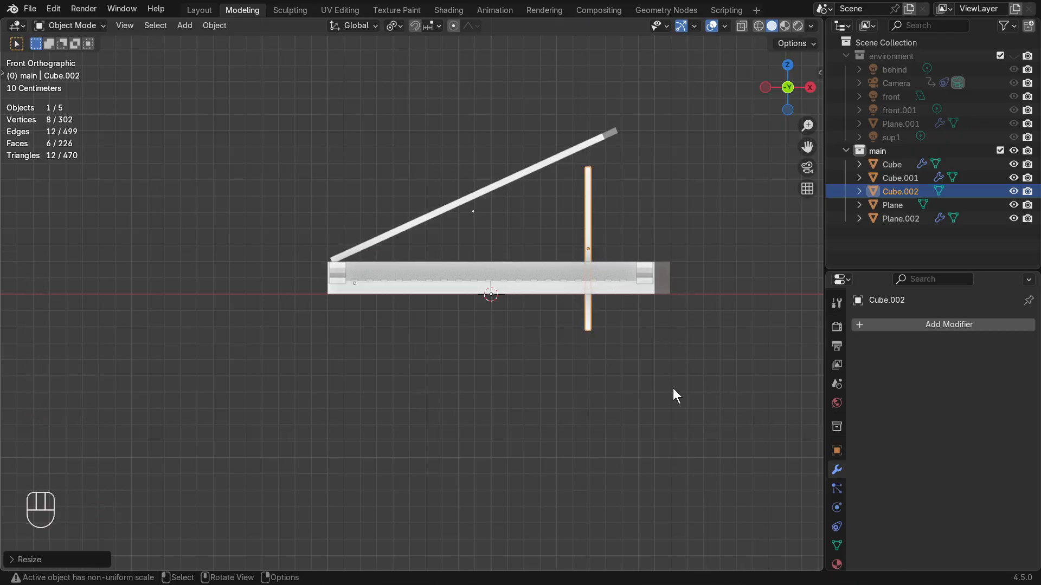
{"action": "key", "text": "s"}
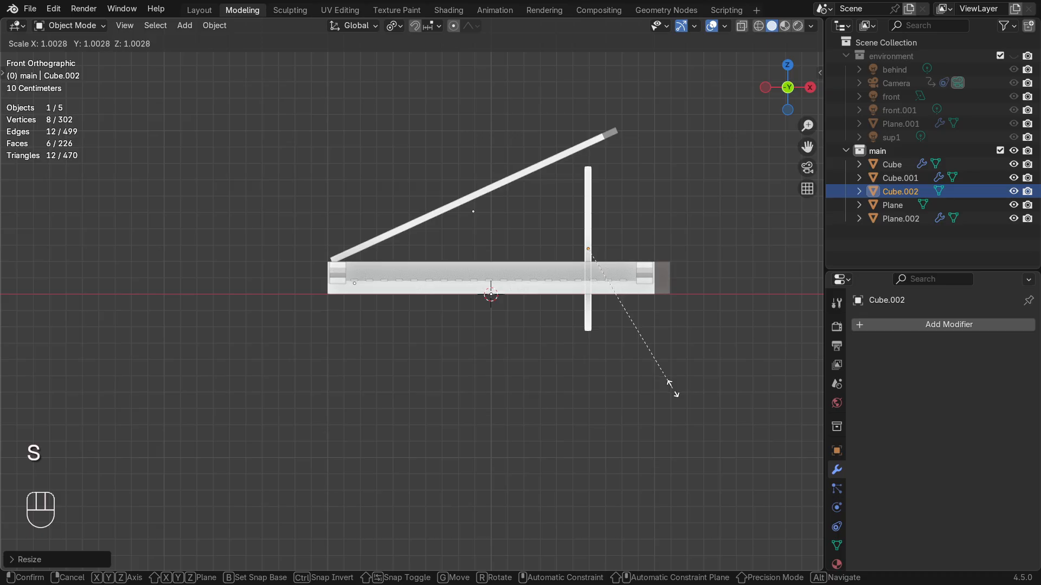
{"action": "key", "text": "shift+z"}
{"action": "left_click", "coordinate": [738, 423]}
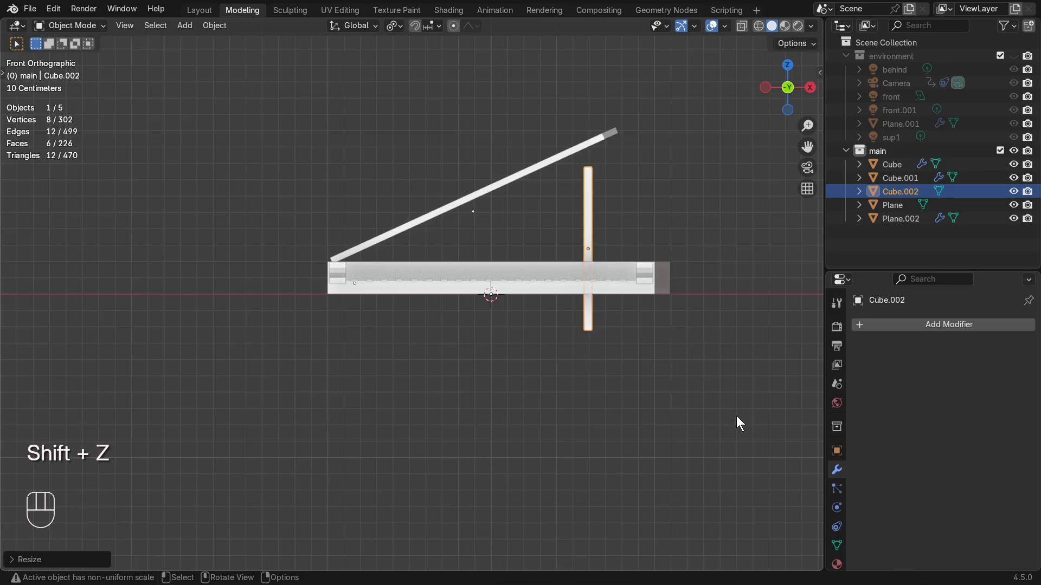
{"action": "key", "text": "s"}
{"action": "right_click", "coordinate": [703, 383]}
- Tilt the post about 35° toward the lid in front view, then move and resize it to span from the body's rim to the lid
{"action": "key", "text": "r"}
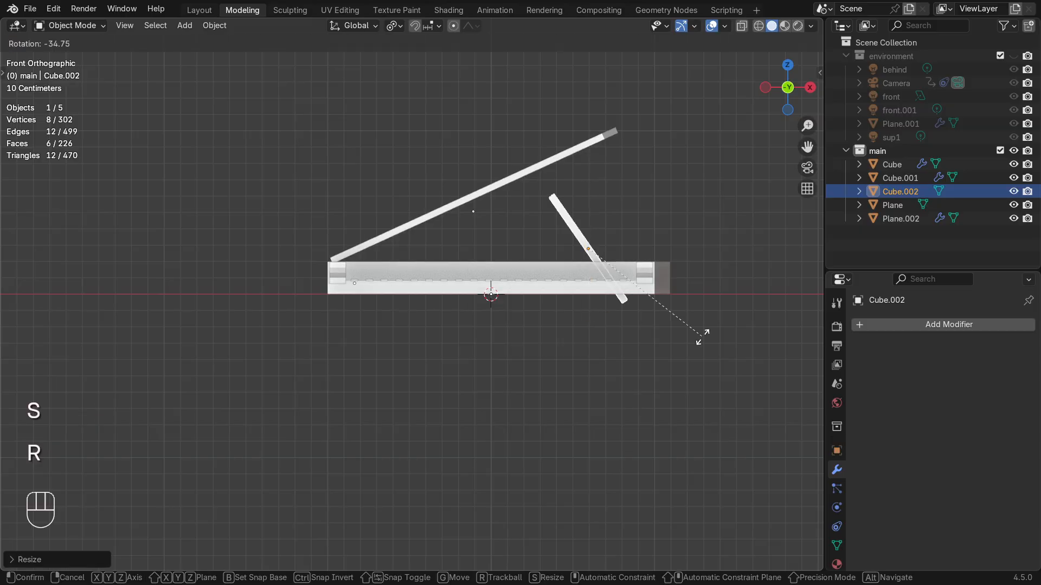
{"action": "left_click", "coordinate": [705, 336]}
{"action": "key", "text": "g"}
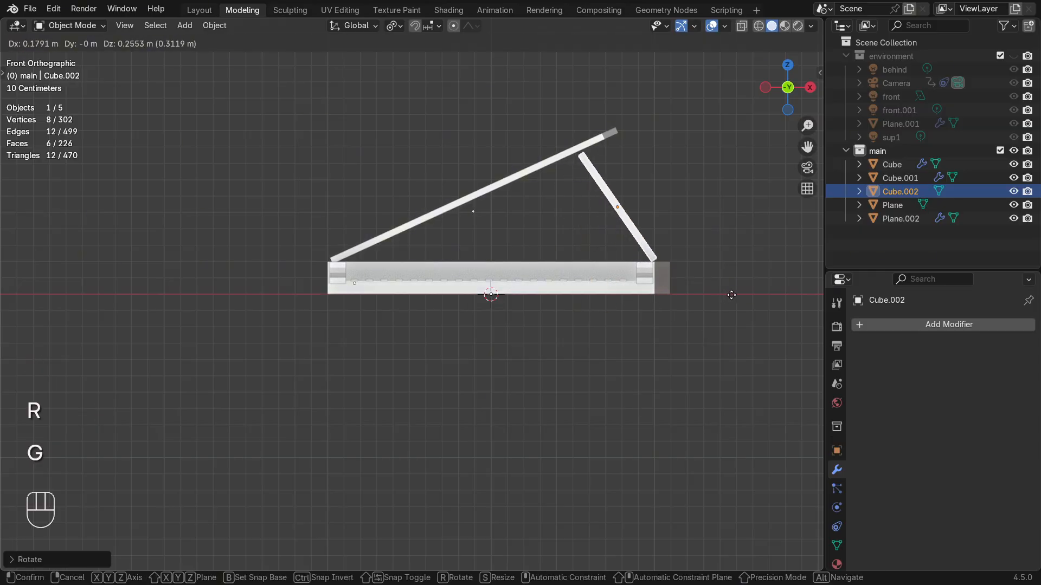
{"action": "left_click", "coordinate": [736, 295]}
{"action": "key", "text": "s"}
{"action": "left_click", "coordinate": [743, 295]}
{"action": "key", "text": "g"}
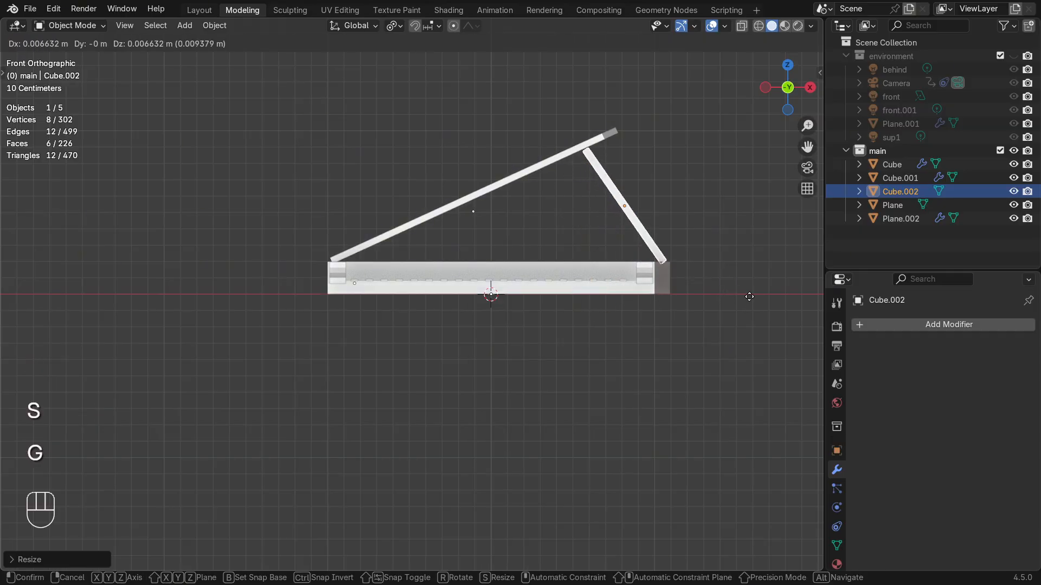
{"action": "left_click", "coordinate": [750, 296]}
- Move the prop about 0.47 m toward the keyboard in side view, then fine-tune its size and position beneath the lid in front view
{"action": "key", "text": "KP_3"}
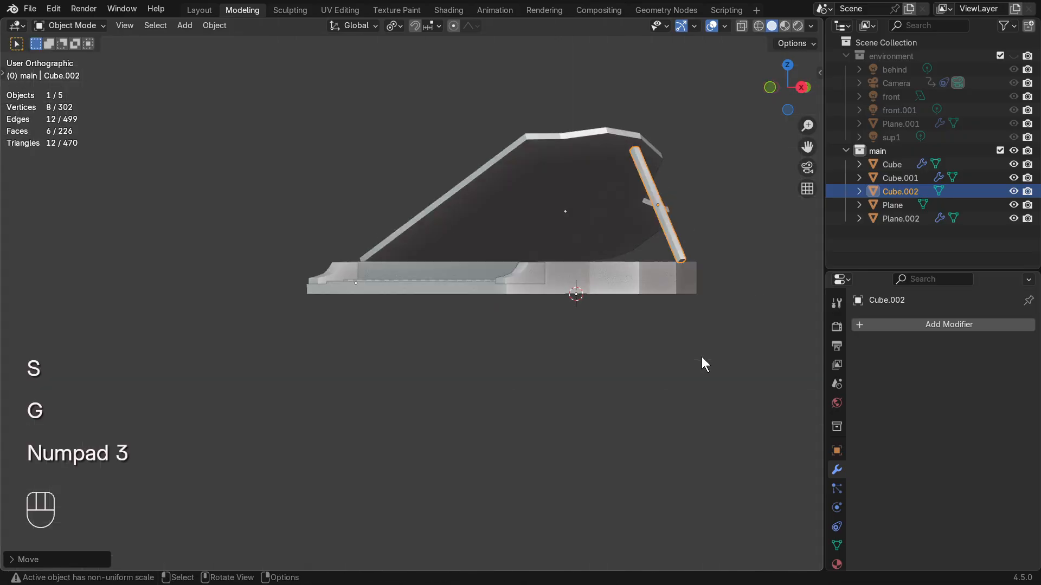
{"action": "key", "text": "g"}
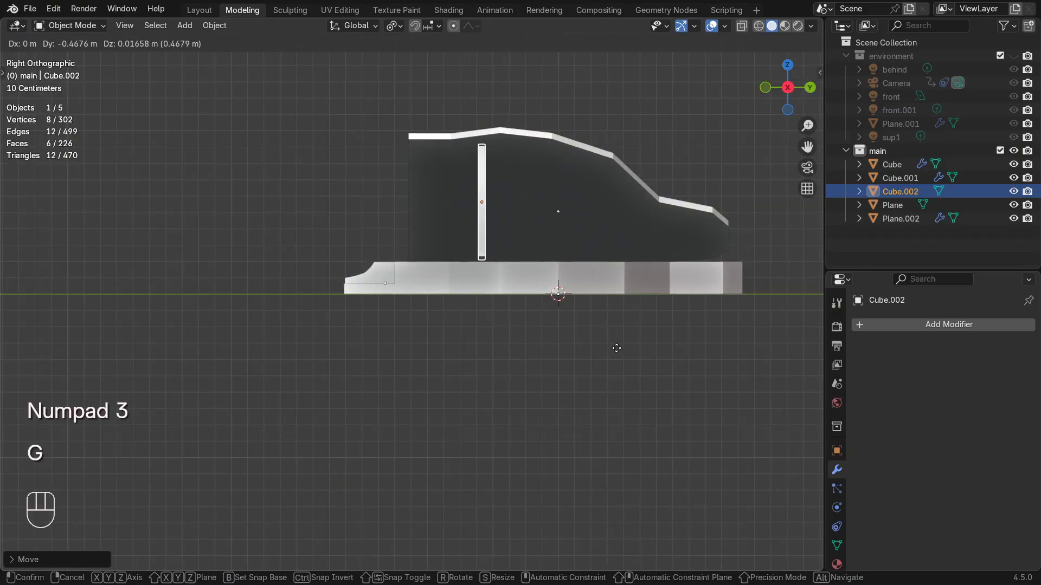
{"action": "left_click", "coordinate": [614, 350]}
{"action": "key", "text": "KP_1"}
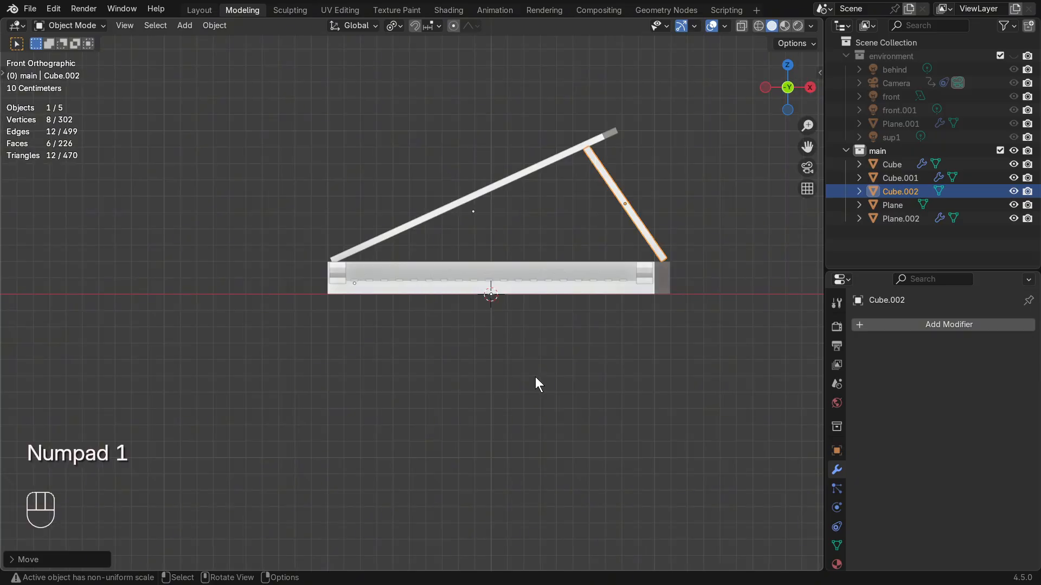
{"action": "key", "text": "s"}
{"action": "key", "text": "g"}
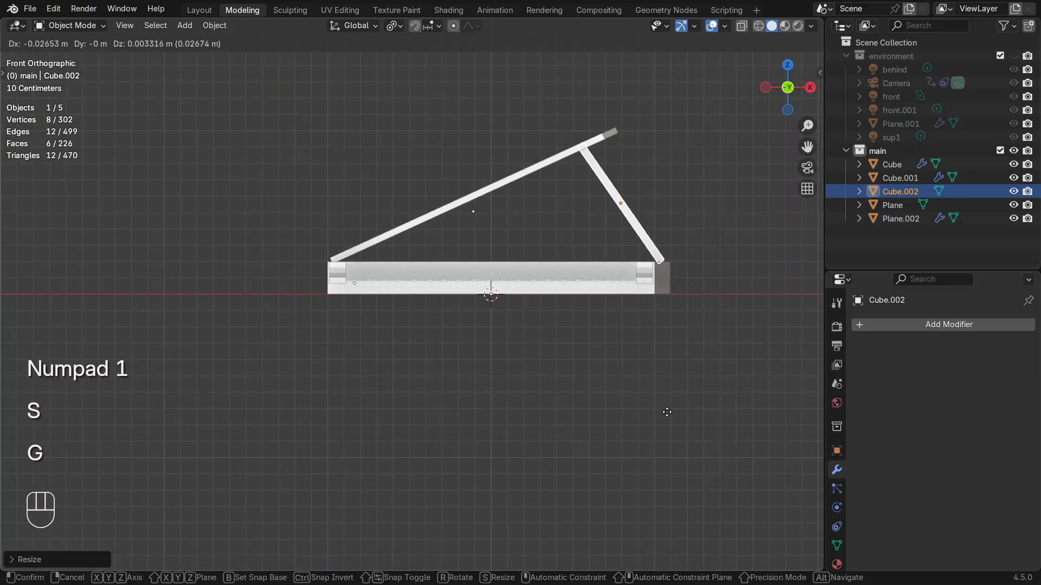
{"action": "left_click", "coordinate": [667, 413]}
- Shift the prop's mesh inward along X in Edit Mode so its foot stands on the body's rim
{"action": "key", "text": "Tab"}
{"action": "key", "text": "Tab"}
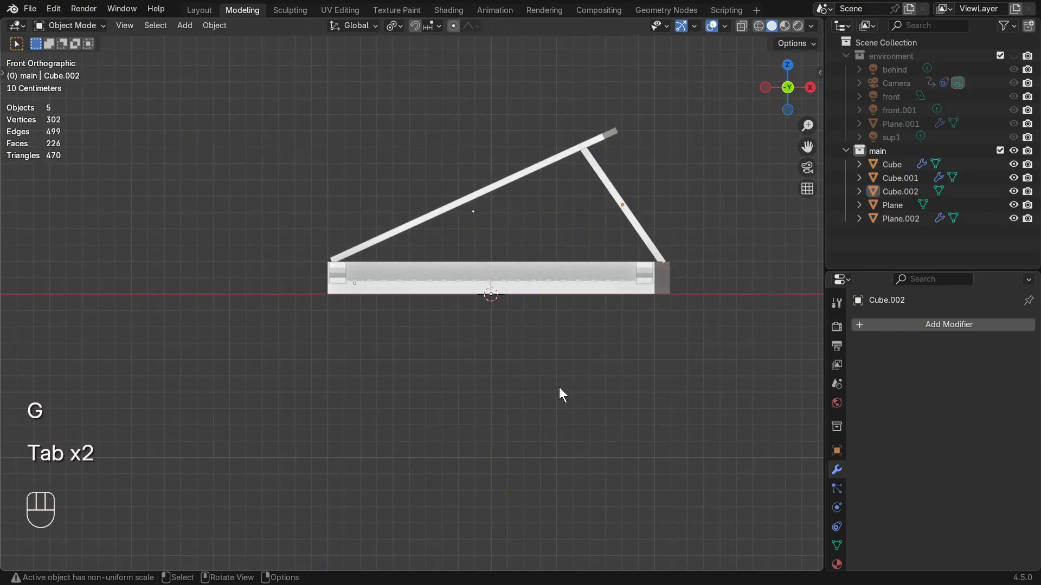
{"action": "middle_click_drag", "start_coordinate": [560, 395], "coordinate": [714, 362]}
{"action": "key", "text": "Tab"}
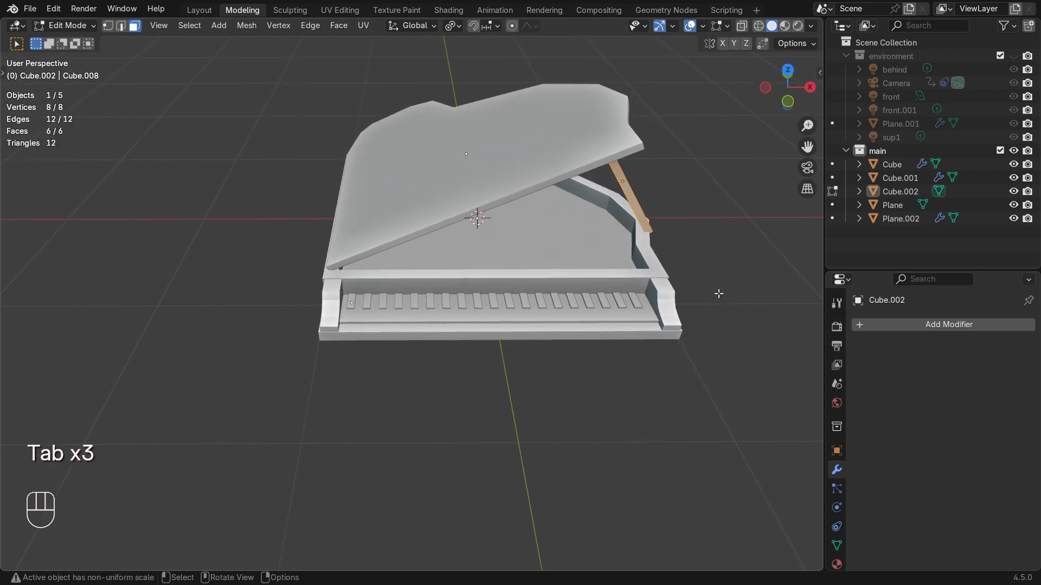
{"action": "key", "text": "g"}
{"action": "key", "text": "x"}
{"action": "left_click", "coordinate": [630, 383]}
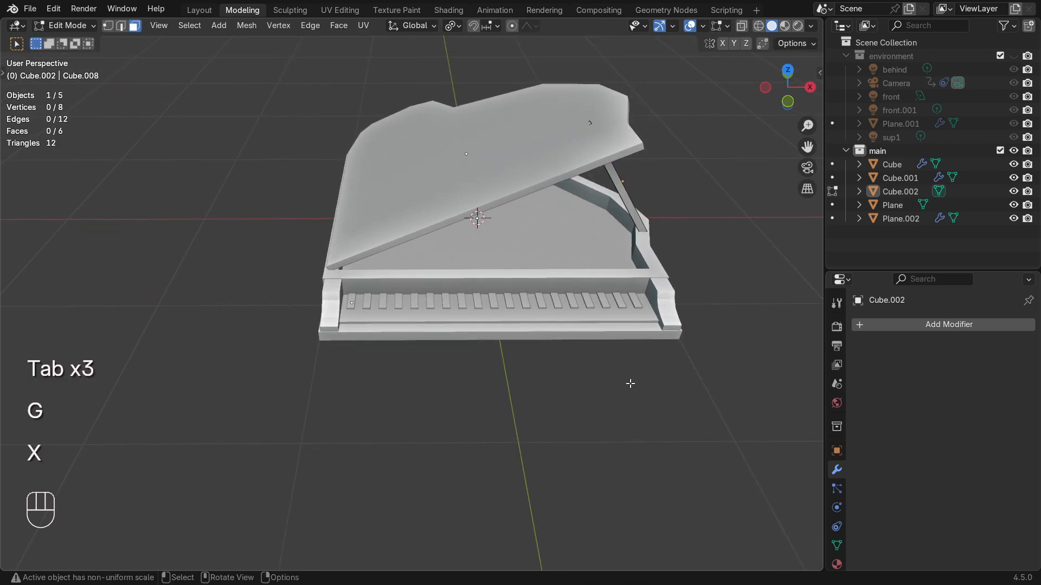
{"action": "key", "text": "Tab"}
{"action": "middle_click_drag", "start_coordinate": [600, 410], "coordinate": [583, 380]}
{"action": "key", "text": "Tab"}
{"action": "key", "text": "Tab"}
{"action": "left_click", "coordinate": [583, 381]}
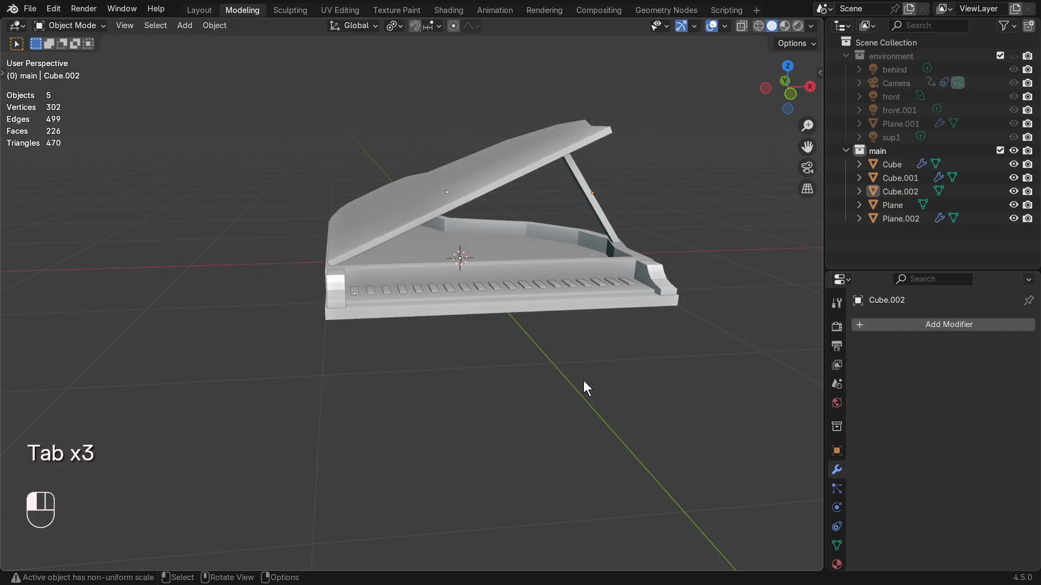
- Add a cylinder mesh with 6 vertices
{"action": "scroll", "coordinate": [596, 374], "scroll_direction": "down", "scroll_amount": 2}
{"action": "middle_click_drag", "start_coordinate": [563, 334], "coordinate": [486, 343]}
{"action": "key", "text": "shift+a"}
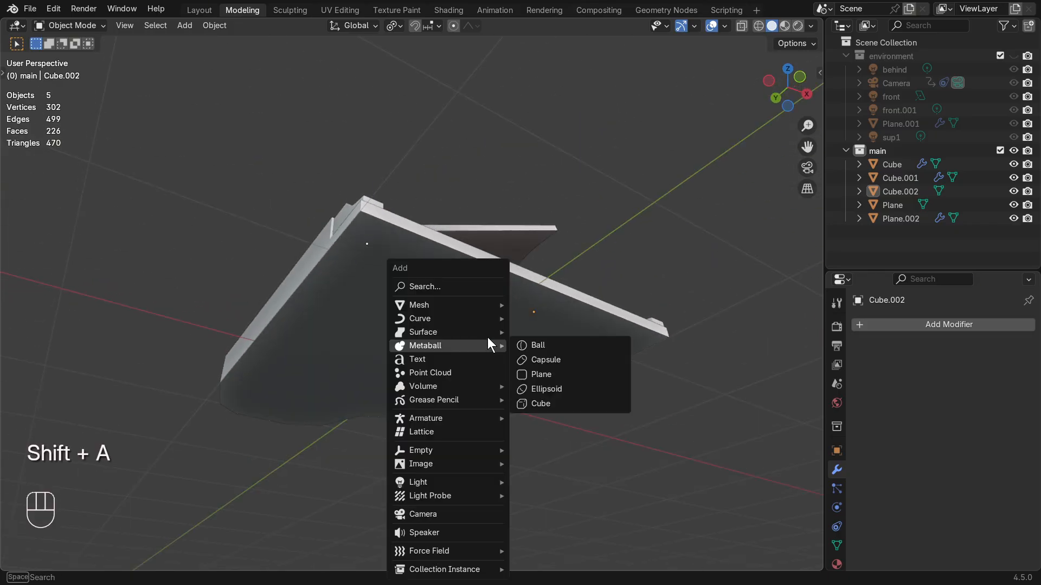
{"action": "mouse_move", "coordinate": [486, 306]}
{"action": "mouse_move", "coordinate": [581, 247]}
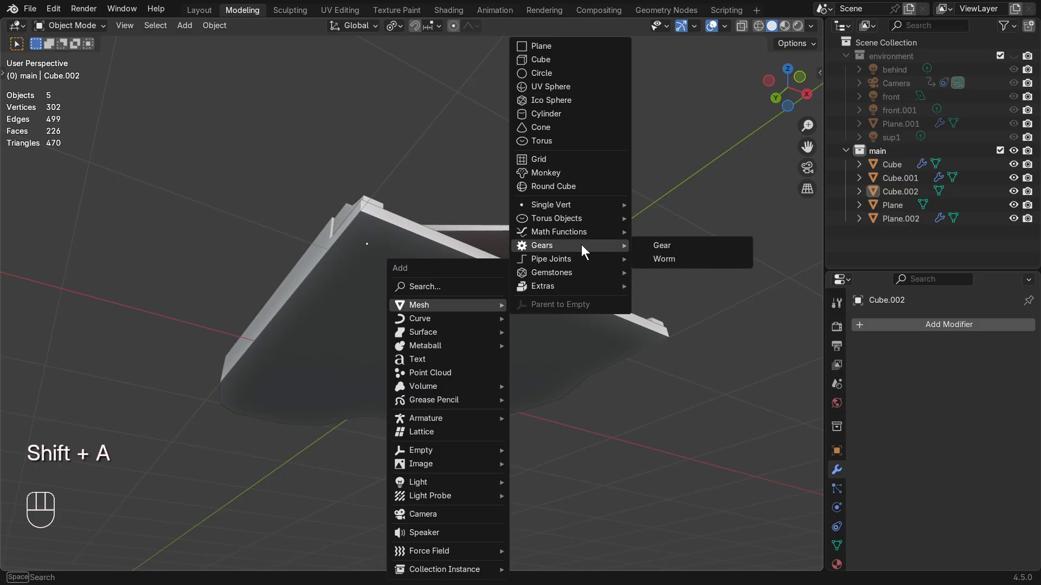
{"action": "left_click", "coordinate": [569, 115]}
{"action": "left_click", "coordinate": [63, 558]}
{"action": "left_click", "coordinate": [122, 399]}
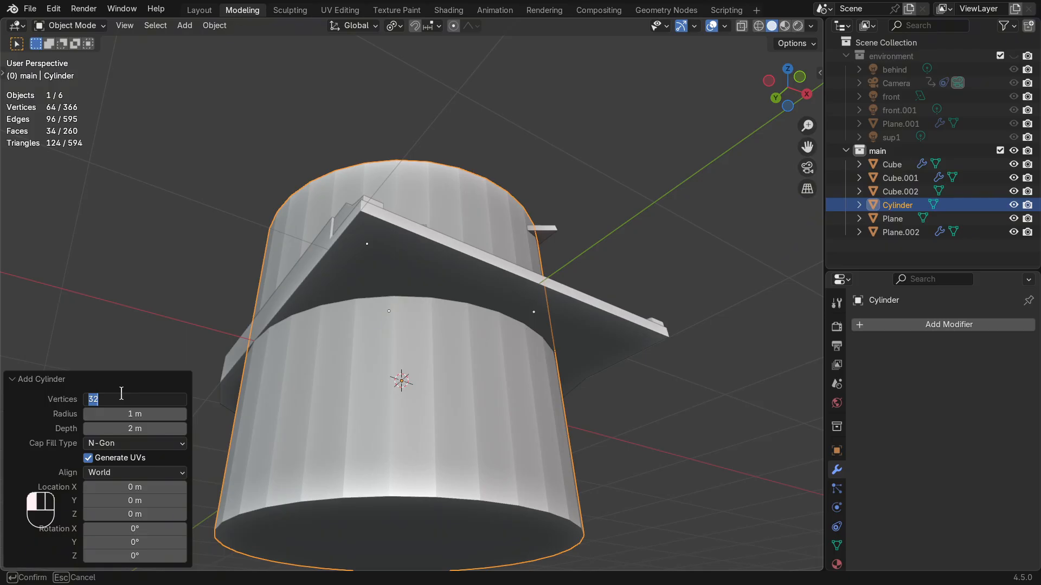
{"action": "key", "text": "Return"}
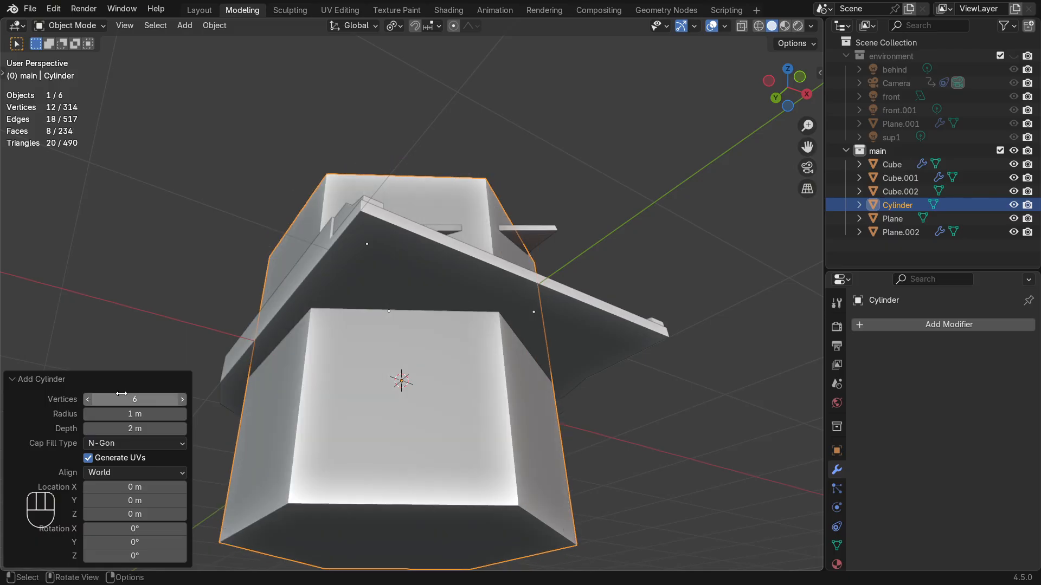
{"action": "left_click", "coordinate": [93, 379]}
- Scale the cylinder down uniformly and move it beneath the body near the lid's hinged side in front view
{"action": "middle_click_drag", "start_coordinate": [92, 379], "coordinate": [623, 438]}
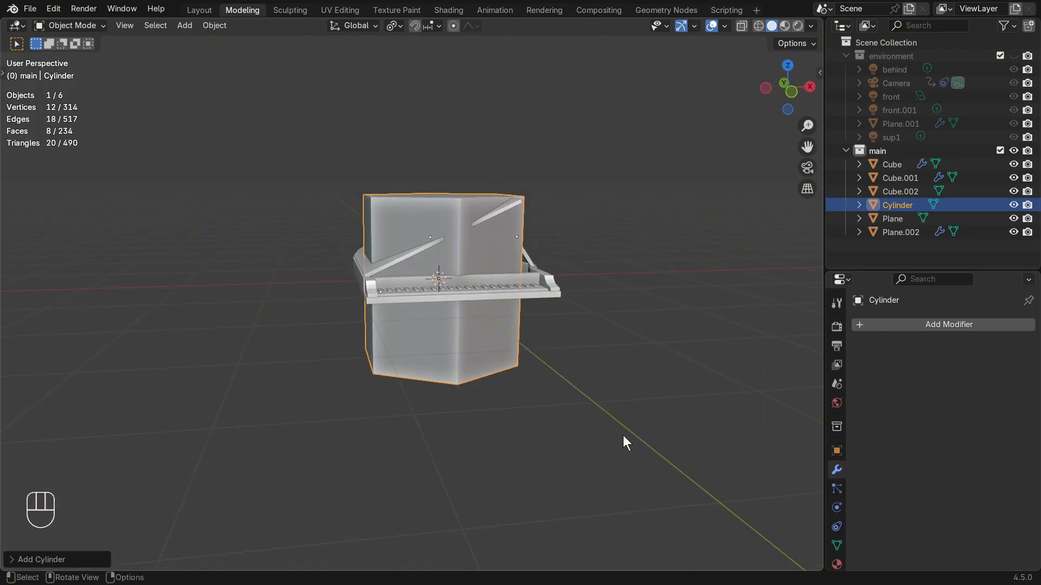
{"action": "key", "text": "s"}
{"action": "left_click", "coordinate": [499, 356]}
{"action": "key", "text": "KP_1"}
{"action": "scroll", "coordinate": [500, 357], "scroll_direction": "up", "scroll_amount": 4}
{"action": "key", "text": "s"}
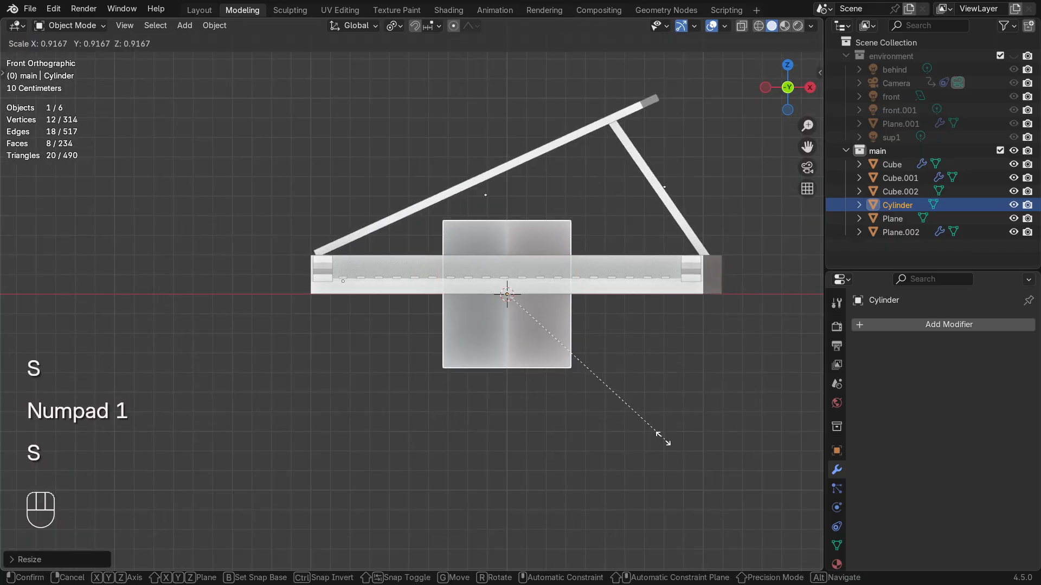
{"action": "left_click", "coordinate": [609, 388]}
{"action": "key", "text": "g"}
{"action": "left_click", "coordinate": [467, 430]}
- Narrow the cylinder across X and Y into a slender leg, keeping its height, and nudge it into place under the body
{"action": "key", "text": "s"}
{"action": "key", "text": "shift+z"}
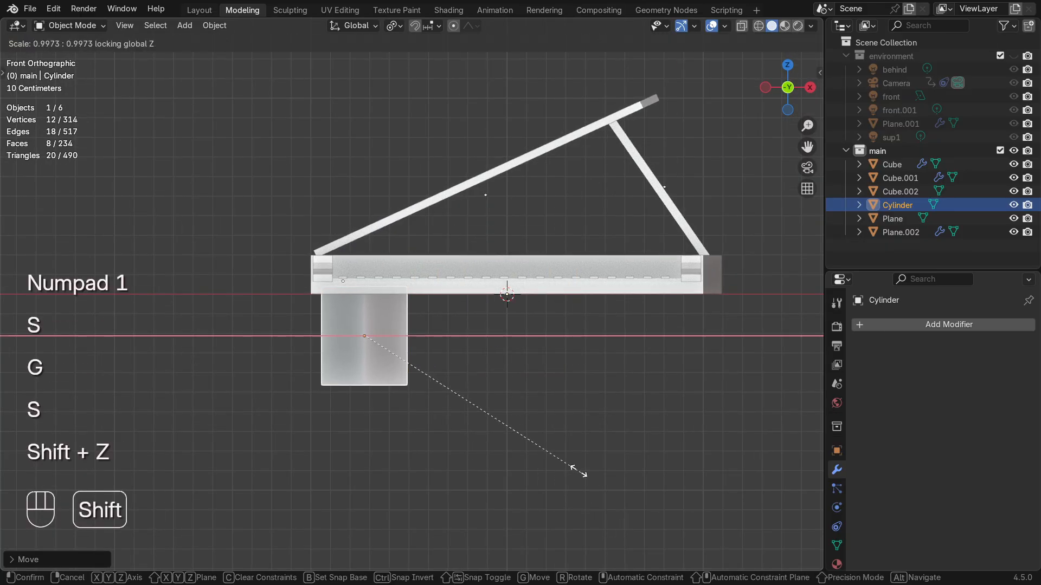
{"action": "left_click", "coordinate": [395, 379]}
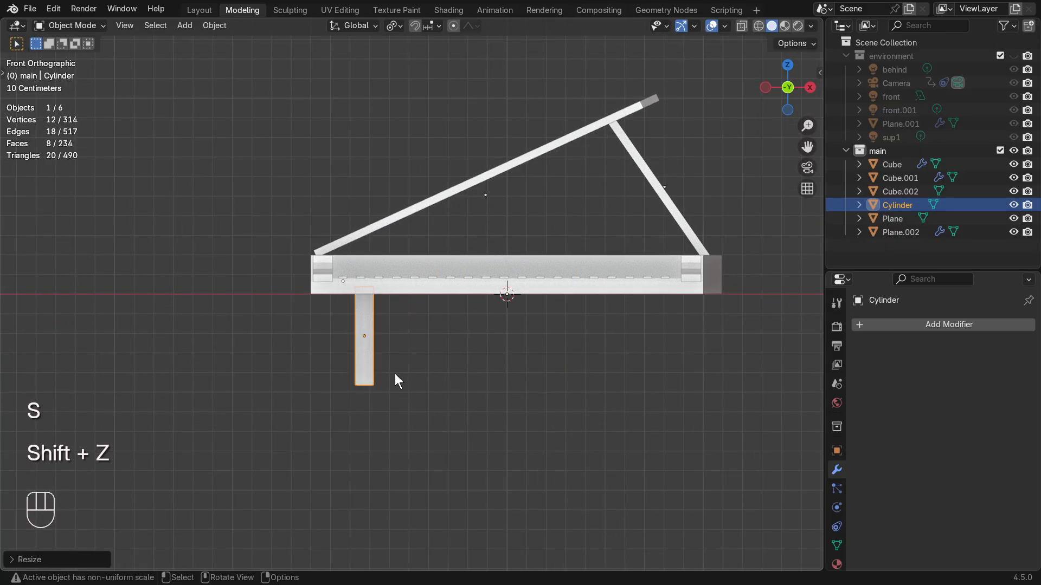
{"action": "key", "text": "g"}
{"action": "left_click", "coordinate": [390, 380]}
- Taper the leg by scaling its bottom vertices to slightly over half their width, selecting through the mesh with X-ray
{"action": "key", "text": "Tab"}
{"action": "key", "text": "1"}
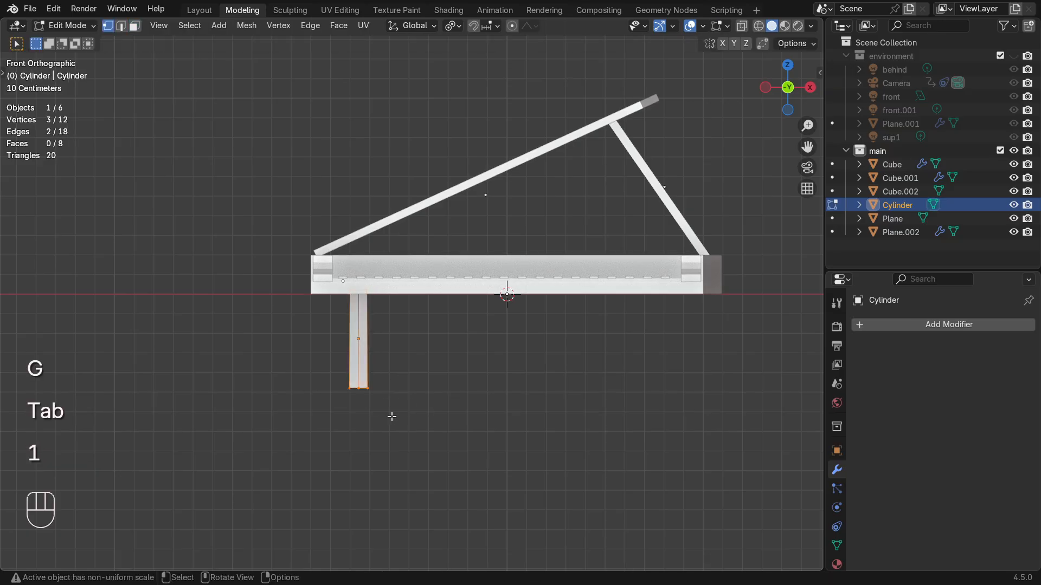
{"action": "key", "text": "alt+z"}
{"action": "key", "text": "1"}
{"action": "key", "text": "s"}
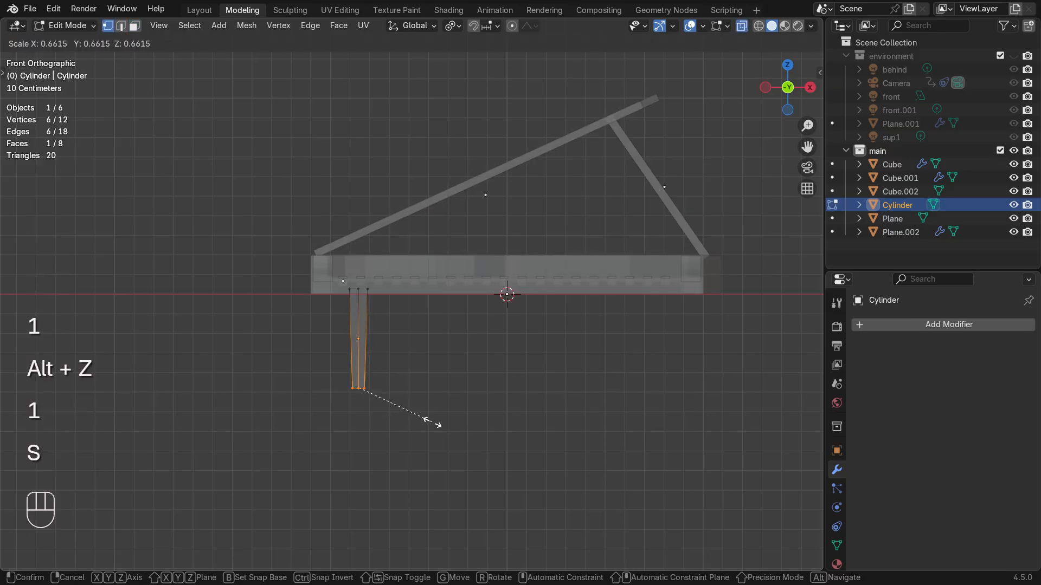
{"action": "left_click", "coordinate": [432, 422]}
{"action": "key", "text": "s"}
{"action": "left_click", "coordinate": [418, 418]}
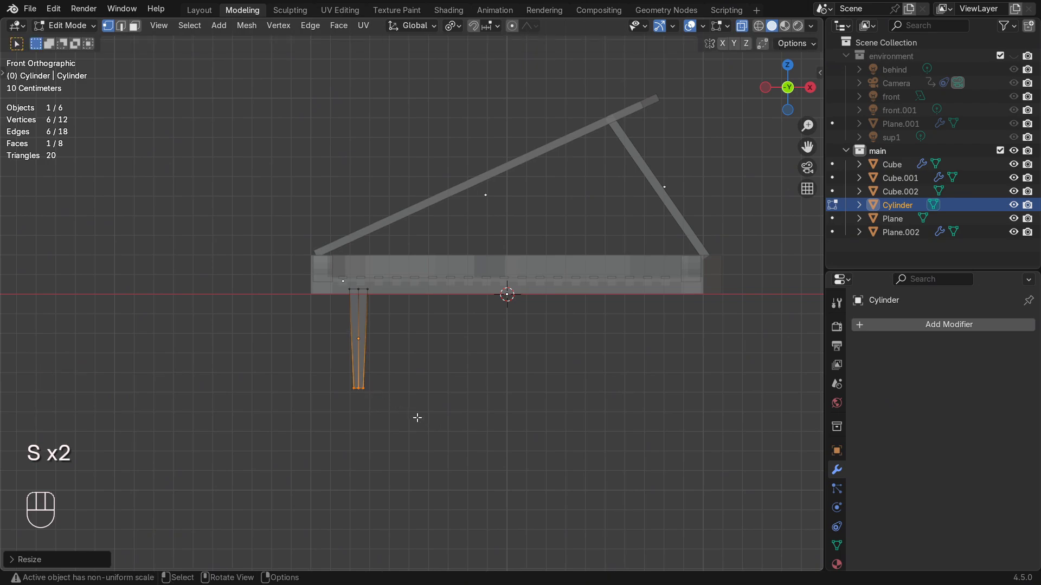
{"action": "key", "text": "Tab"}
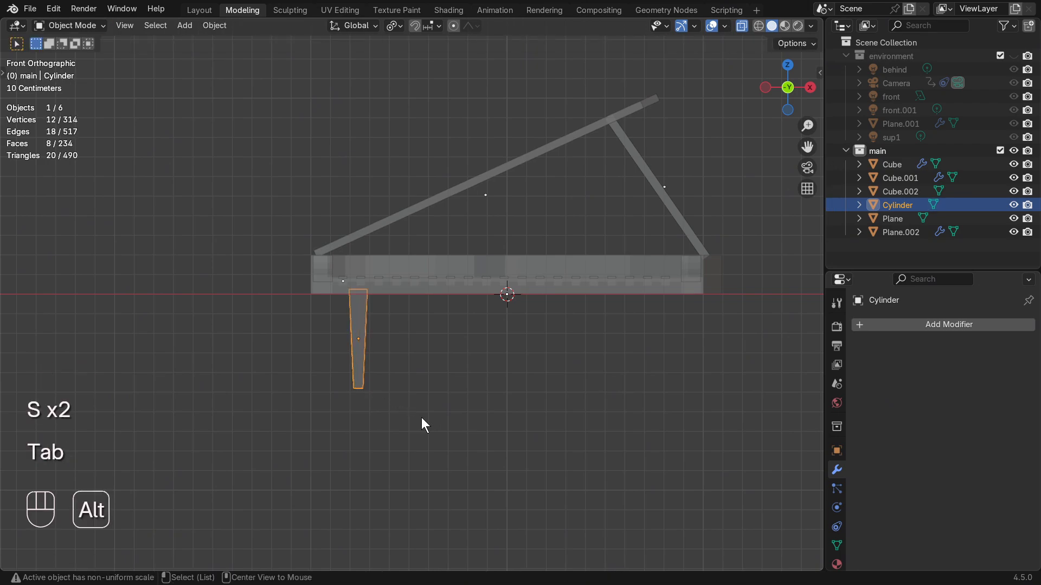
{"action": "key", "text": "alt+z"}
{"action": "key", "text": "Tab"}
{"action": "key", "text": "Tab"}
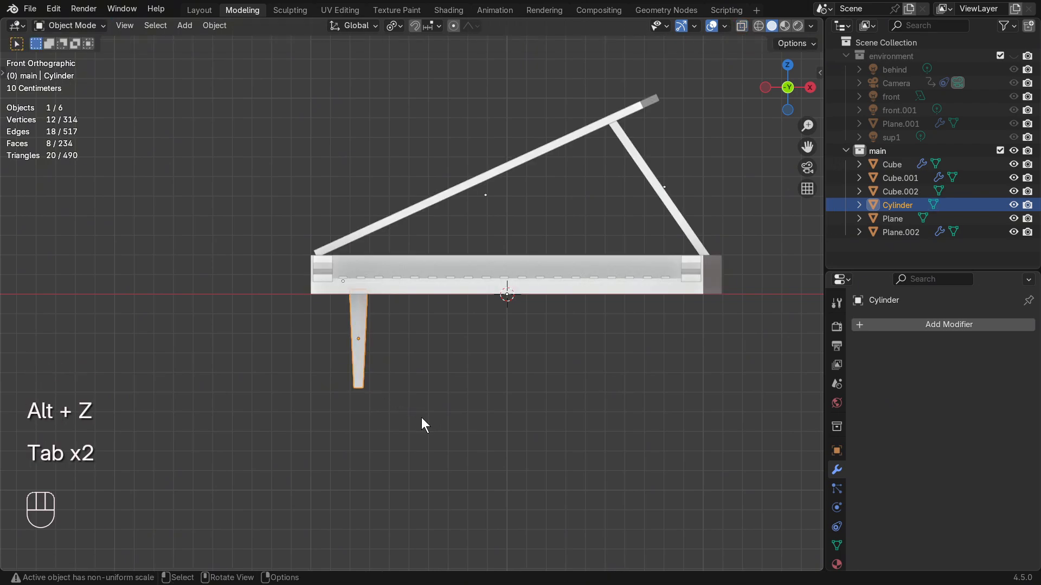
- Stretch the leg along Z by about 1.25 times and move it slightly down and outward so its top meets the body
{"action": "key", "text": "s"}
{"action": "key", "text": "z"}
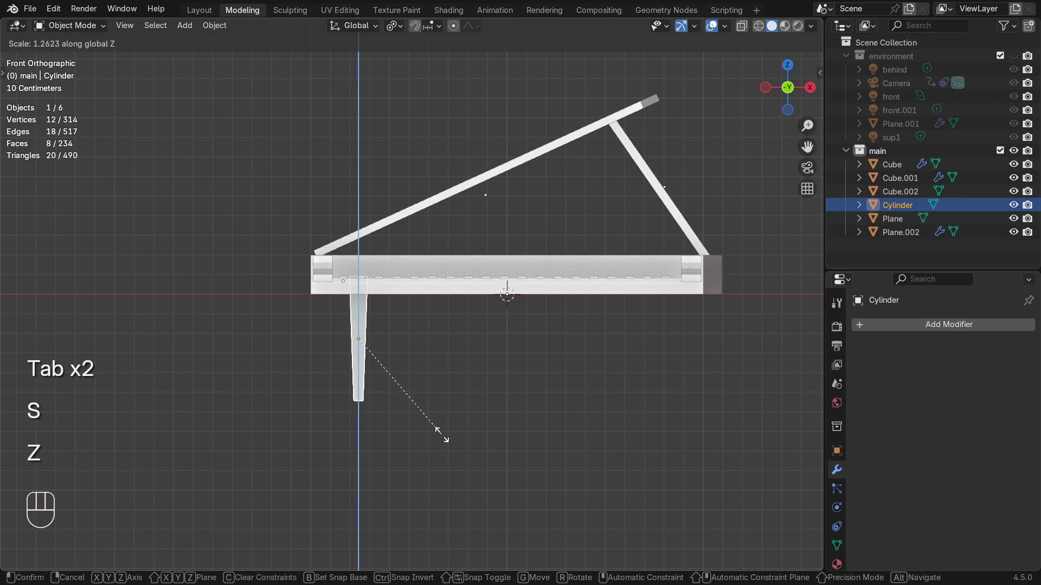
{"action": "left_click", "coordinate": [438, 430]}
{"action": "key", "text": "g"}
{"action": "left_click", "coordinate": [432, 437]}
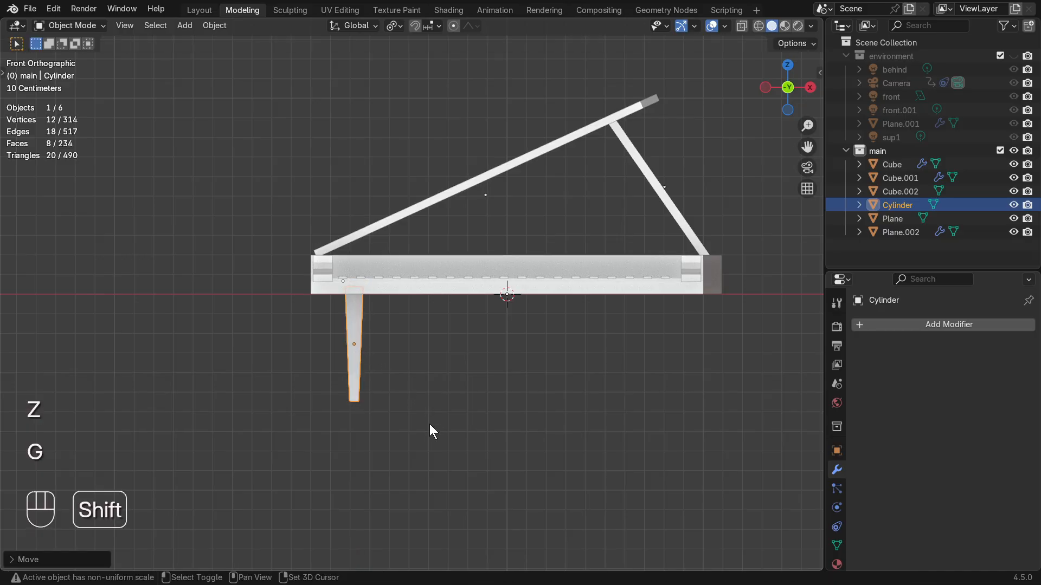
- Duplicate the leg about 1.68 m along X to the opposite side, then duplicate that copy about 1.22 m back along X
{"action": "key", "text": "shift+d"}
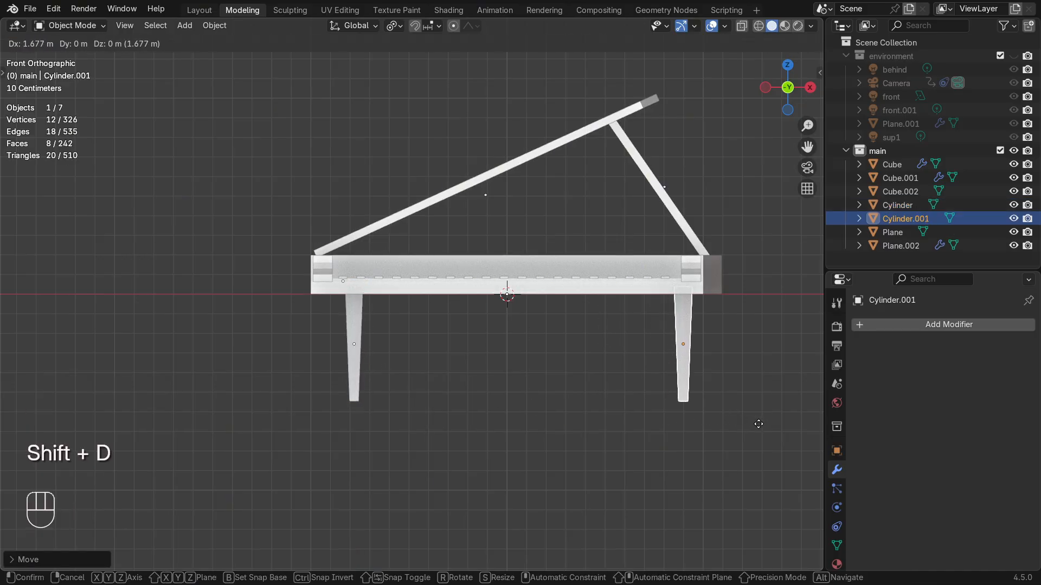
{"action": "left_click", "coordinate": [758, 424]}
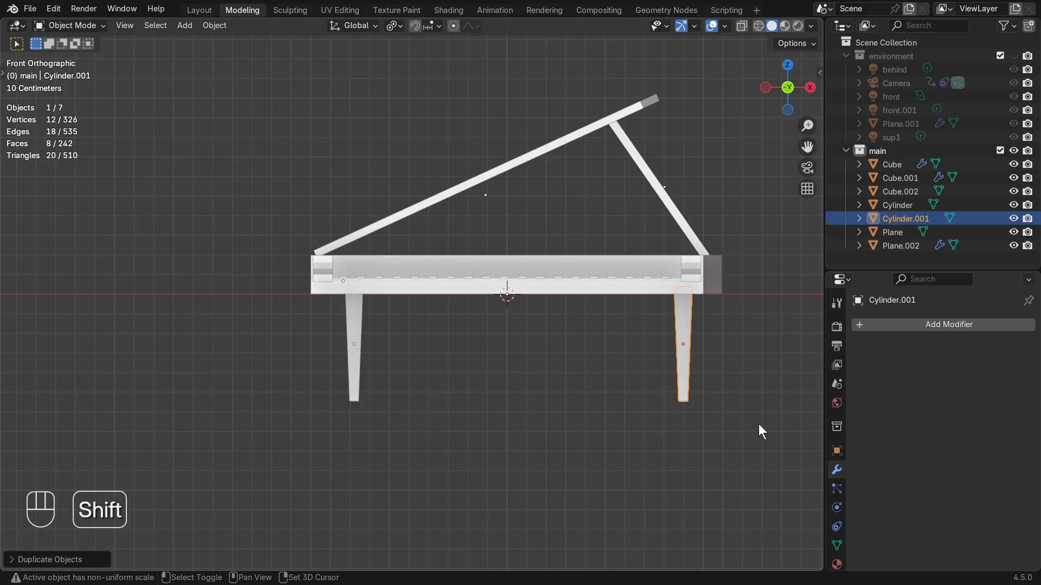
{"action": "key", "text": "shift+d"}
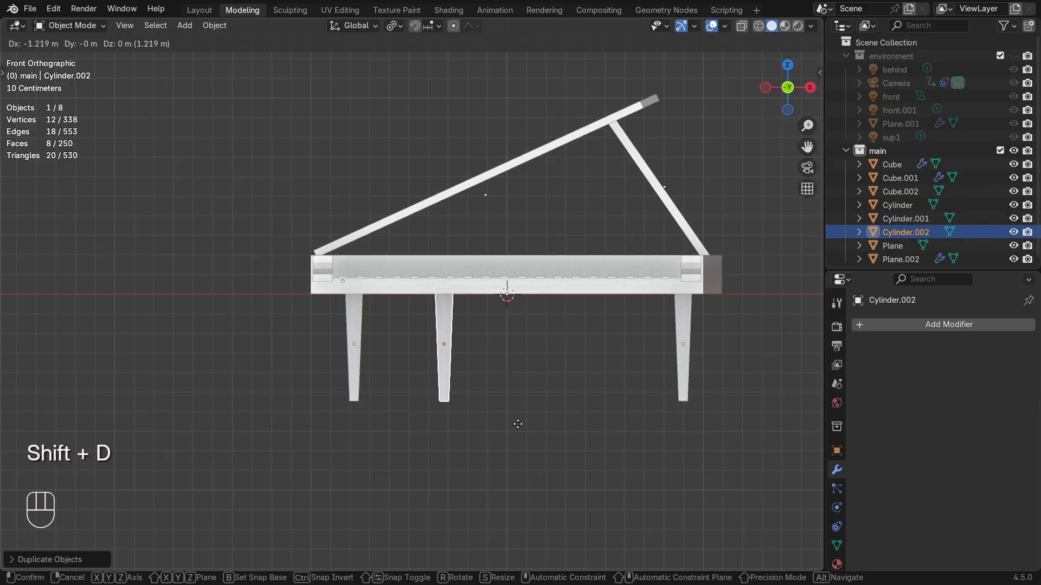
{"action": "left_click", "coordinate": [518, 424]}
- Move the third leg beneath the narrow tail end of the body in top view and deselect it
{"action": "key", "text": "KP_7"}
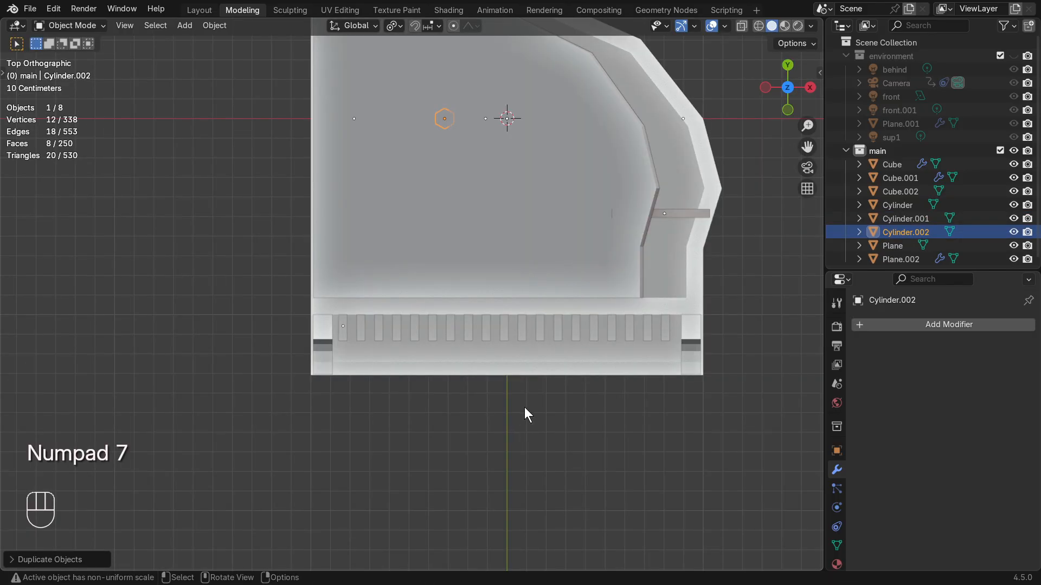
{"action": "middle_click_drag", "start_coordinate": [482, 267], "coordinate": [476, 414], "text": "shift"}
{"action": "key", "text": "d"}
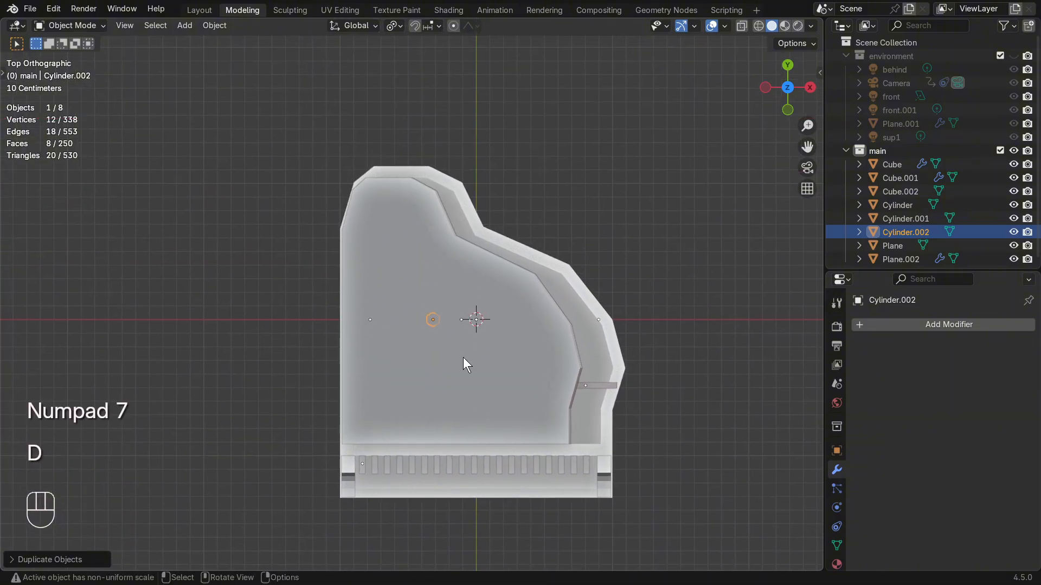
{"action": "key", "text": "g"}
{"action": "left_click", "coordinate": [443, 202]}
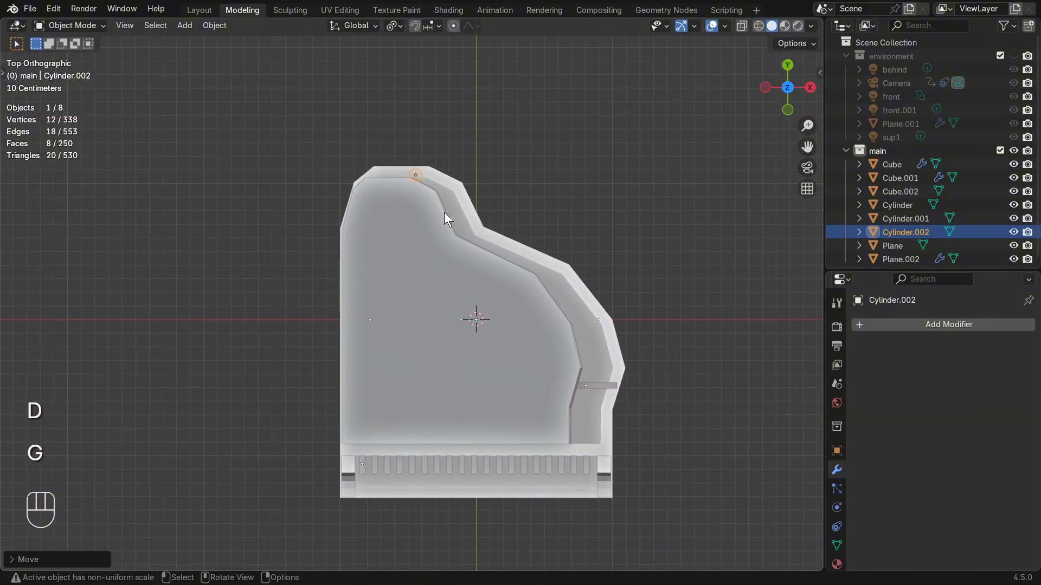
{"action": "left_click", "coordinate": [663, 422]}
- Move the two side legs about 1.2 m along negative Y in side view so they stand beneath the keyboard end
{"action": "middle_click_drag", "start_coordinate": [663, 422], "coordinate": [506, 432]}
{"action": "key", "text": "KP_3"}
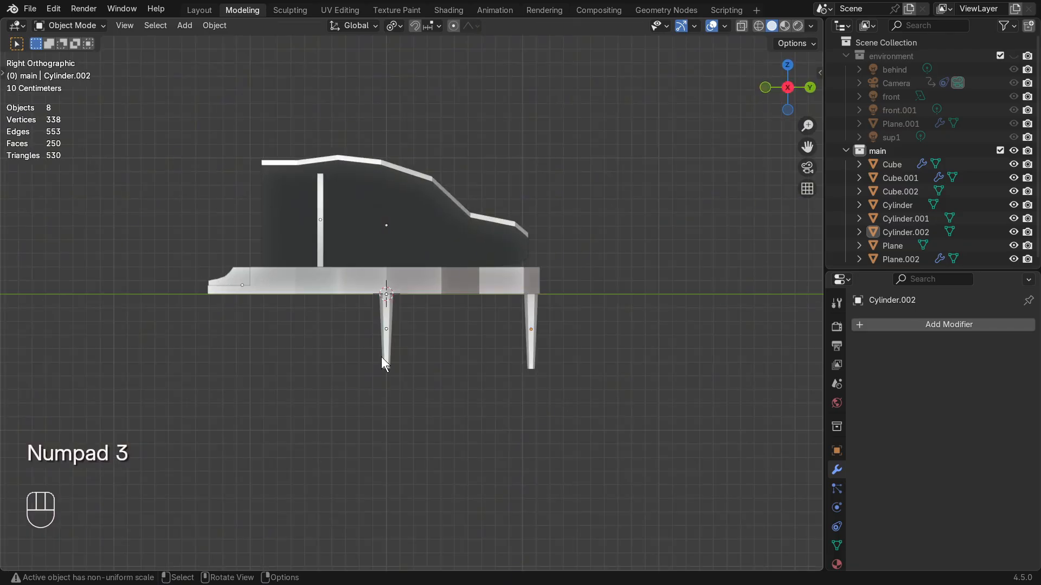
{"action": "left_click", "coordinate": [385, 343]}
{"action": "key", "text": "g"}
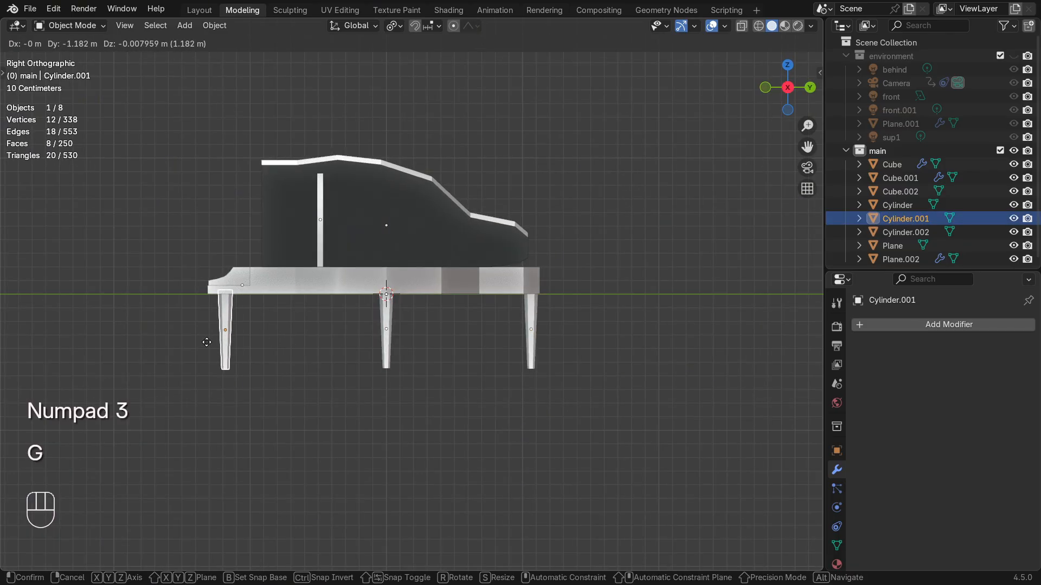
{"action": "left_click", "coordinate": [203, 342]}
{"action": "left_click", "coordinate": [377, 338]}
{"action": "key", "text": "g"}
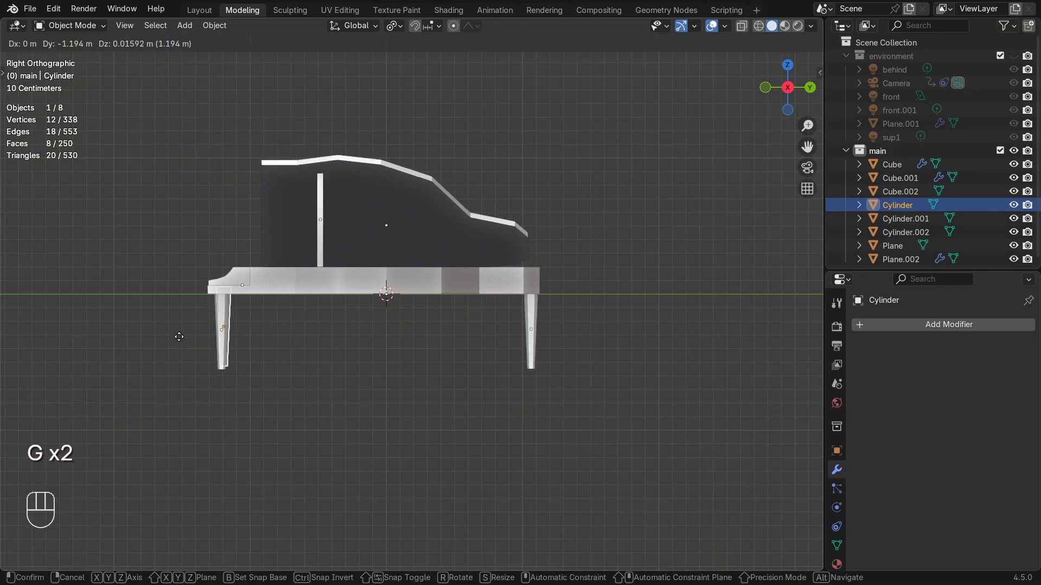
{"action": "left_click", "coordinate": [179, 338]}
{"action": "middle_click_drag", "start_coordinate": [158, 374], "coordinate": [481, 360]}
{"action": "key", "text": "Tab"}
{"action": "key", "text": "Tab"}
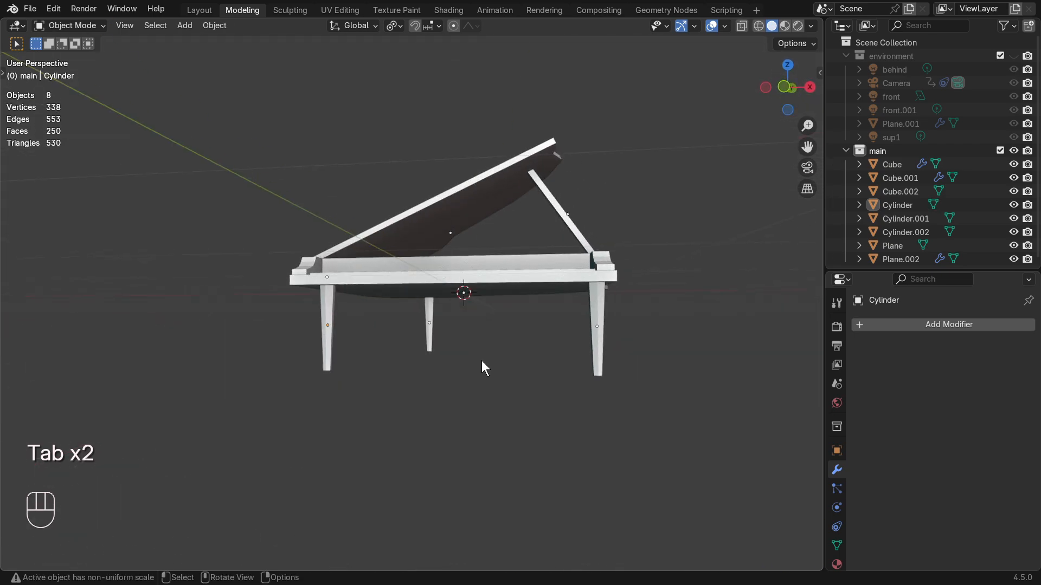
- Add a cube, shrink it to a small block and move it under the body just behind the keyboard in top view
{"action": "key", "text": "shift+a"}
{"action": "mouse_move", "coordinate": [477, 311]}
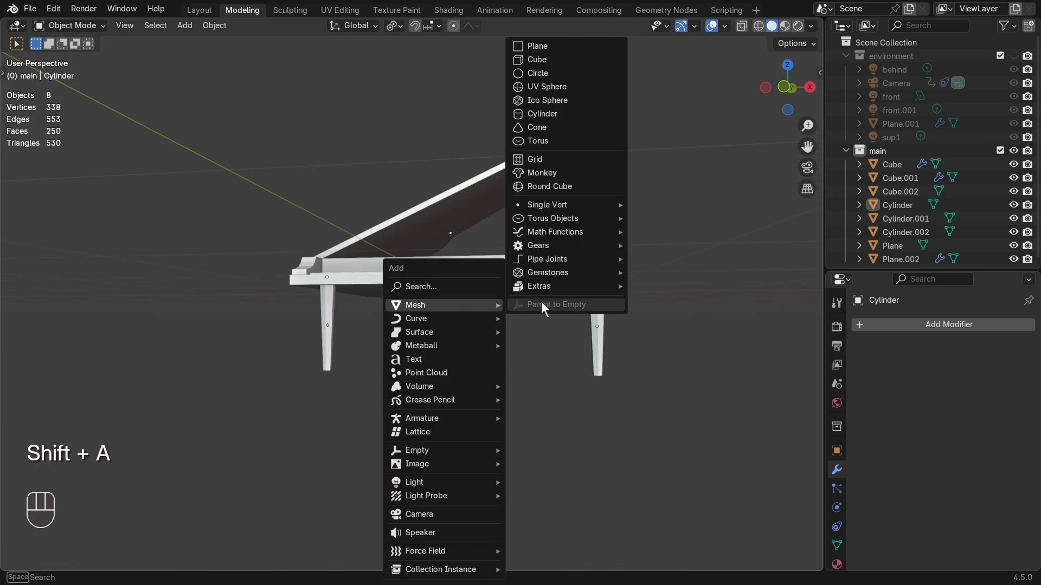
{"action": "left_click", "coordinate": [566, 60]}
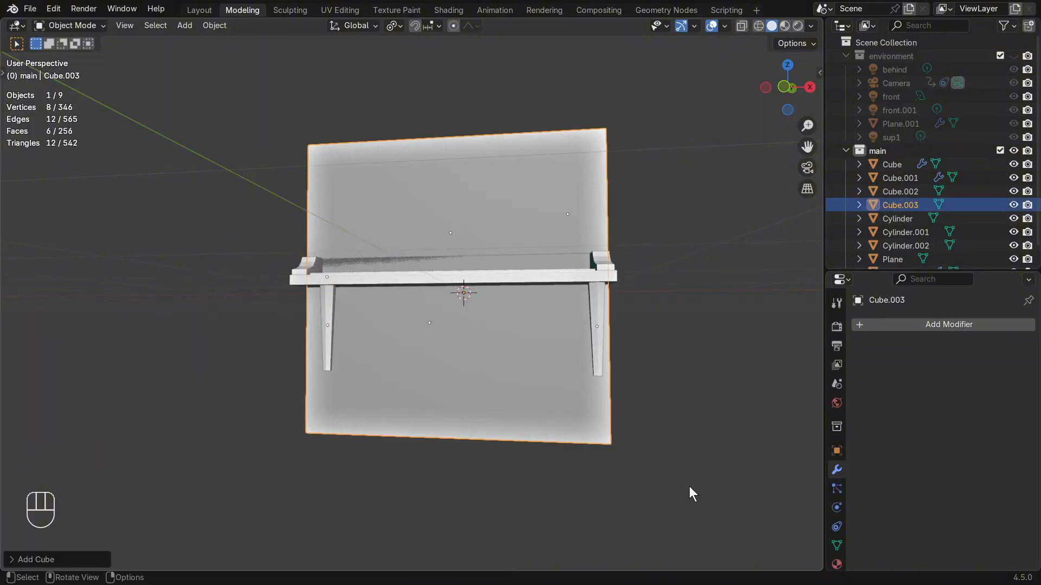
{"action": "key", "text": "s"}
{"action": "left_click", "coordinate": [463, 309]}
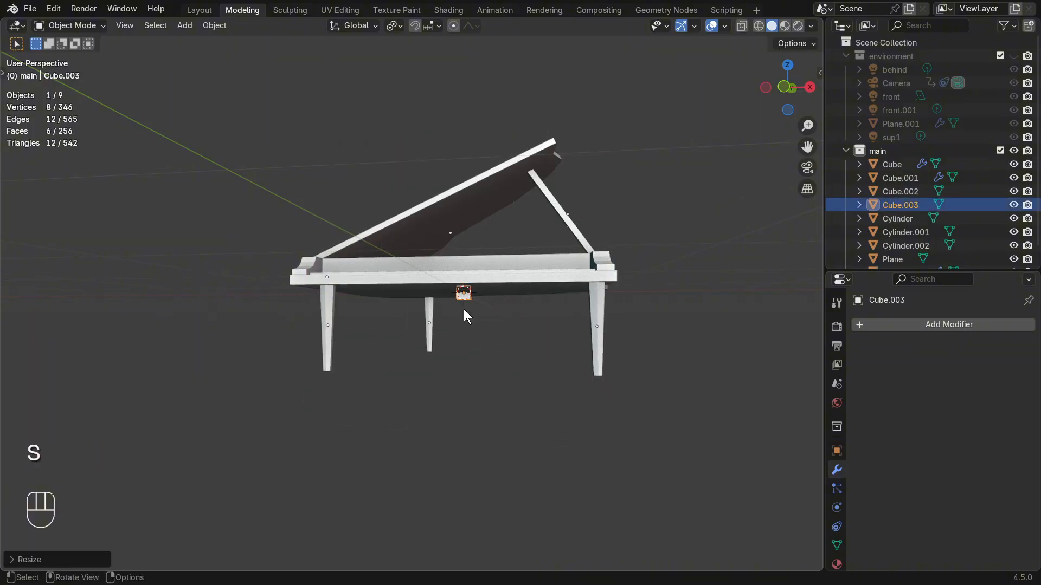
{"action": "key", "text": "KP_7"}
{"action": "key", "text": "g"}
{"action": "left_click", "coordinate": [461, 413]}
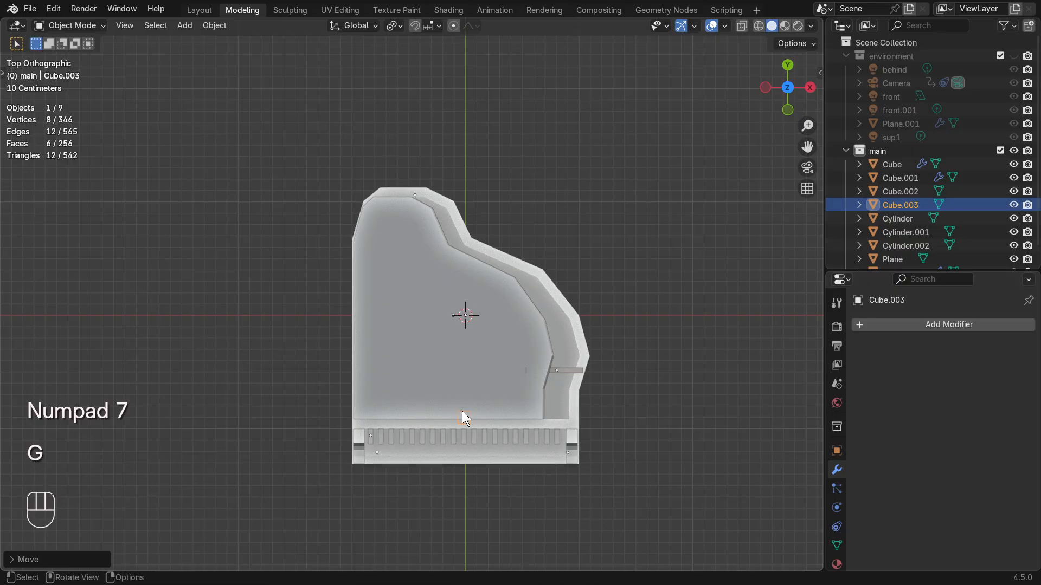
{"action": "middle_click_drag", "start_coordinate": [461, 411], "coordinate": [490, 300]}
- Narrow the small block's bottom face and extrude it downward into a slim vertical pedal post
{"action": "key", "text": "Tab"}
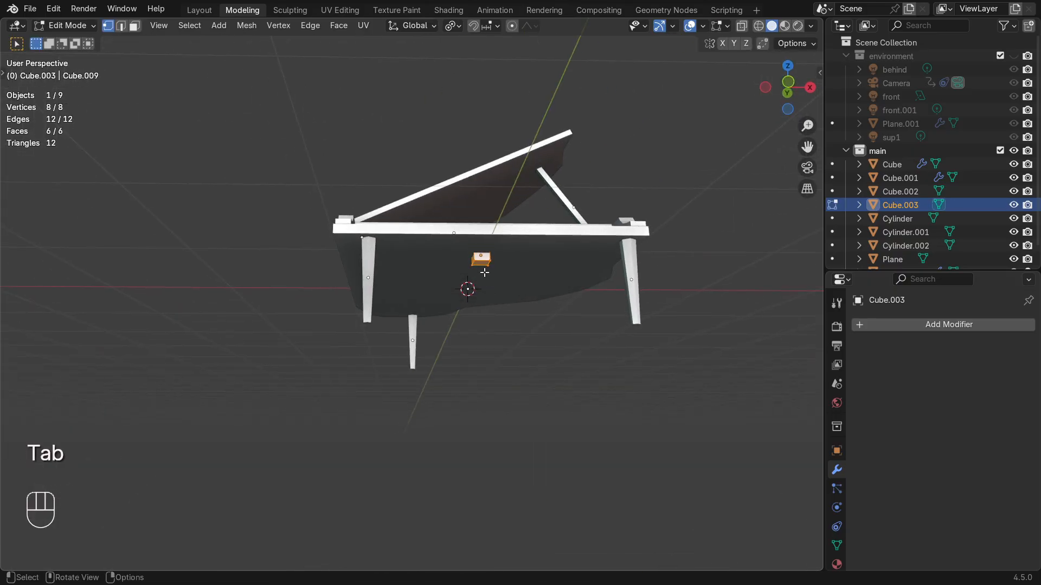
{"action": "key", "text": "s"}
{"action": "left_click", "coordinate": [509, 286]}
{"action": "key", "text": "e"}
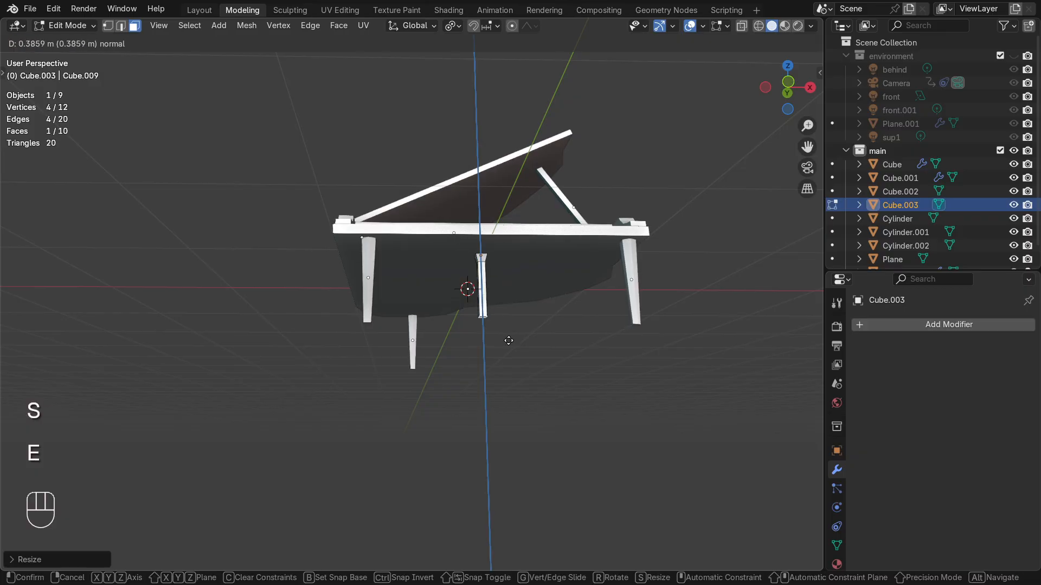
{"action": "left_click", "coordinate": [510, 328]}
{"action": "middle_click_drag", "start_coordinate": [510, 328], "coordinate": [506, 377]}
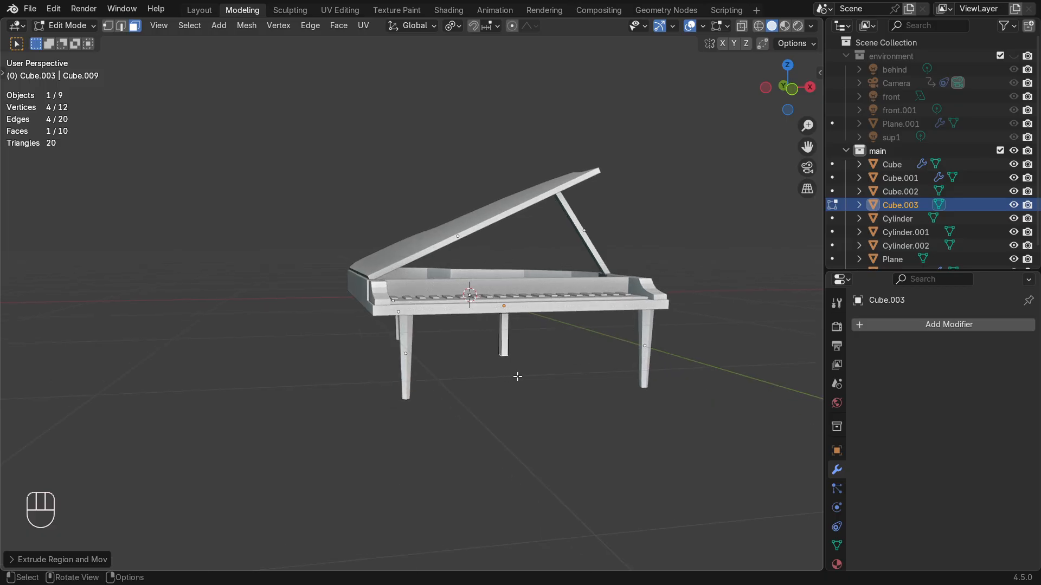
- Extrude the post's bottom end slightly, flare it to nearly five times its width, and shift it about 0.08 m toward the keyboard side
{"action": "key", "text": "e"}
{"action": "left_click", "coordinate": [530, 372]}
{"action": "key", "text": "s"}
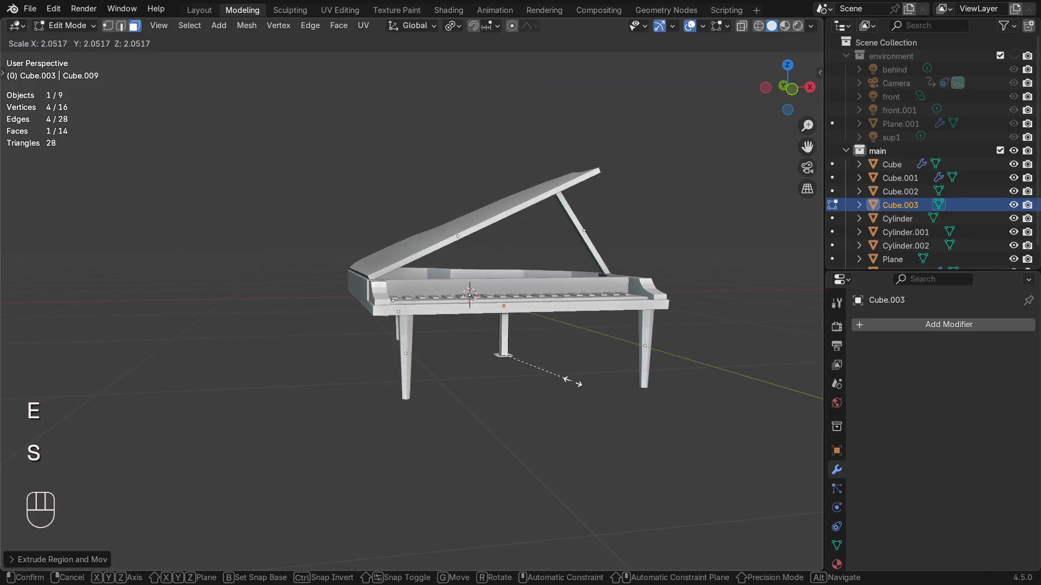
{"action": "left_click", "coordinate": [669, 397]}
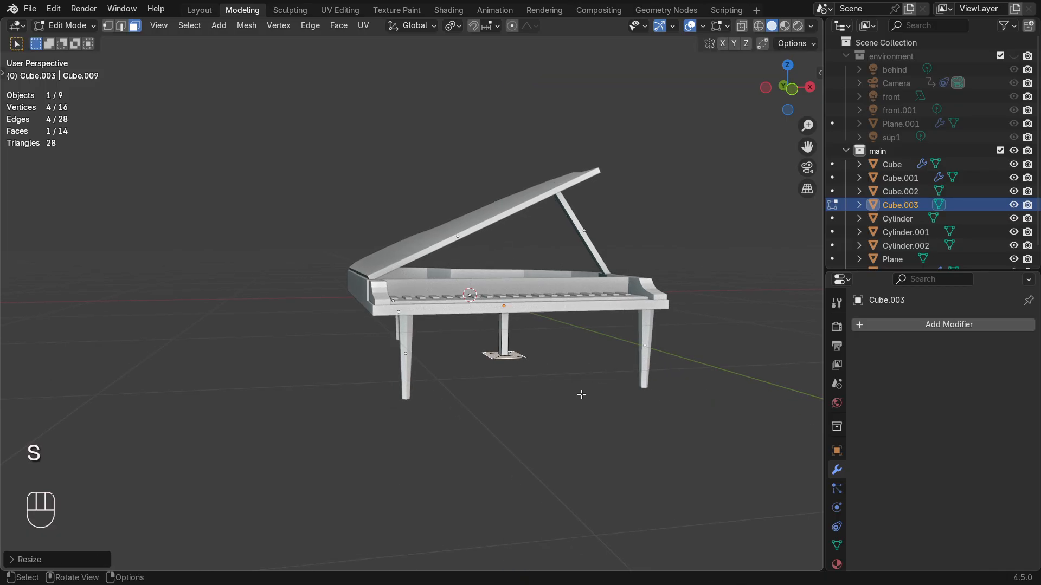
{"action": "key", "text": "KP_3"}
{"action": "key", "text": "g"}
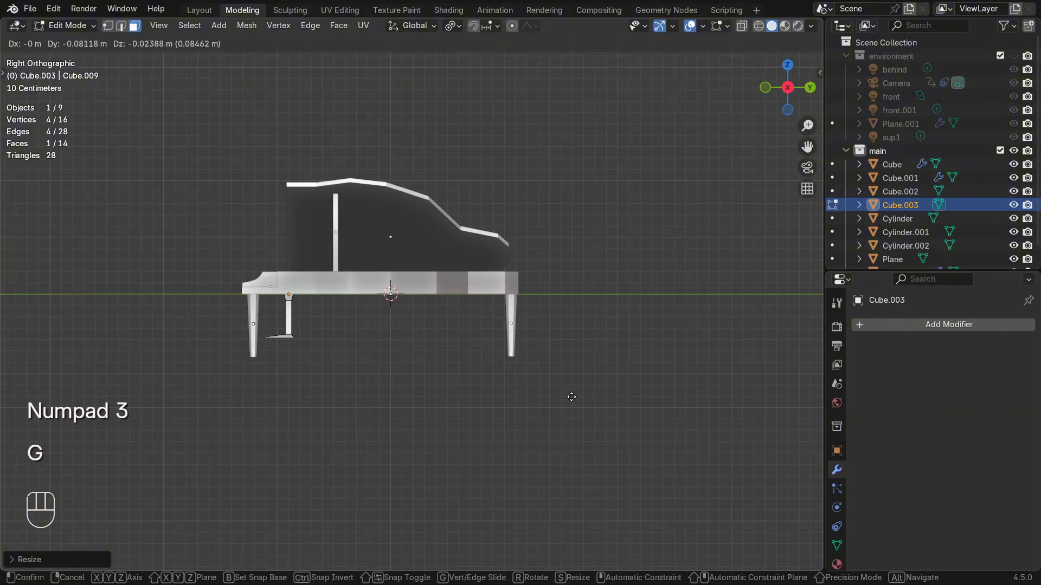
{"action": "left_click", "coordinate": [572, 397]}
- Extrude the flared bottom face downward into a thick pedal box and return to Object Mode
{"action": "key", "text": "e"}
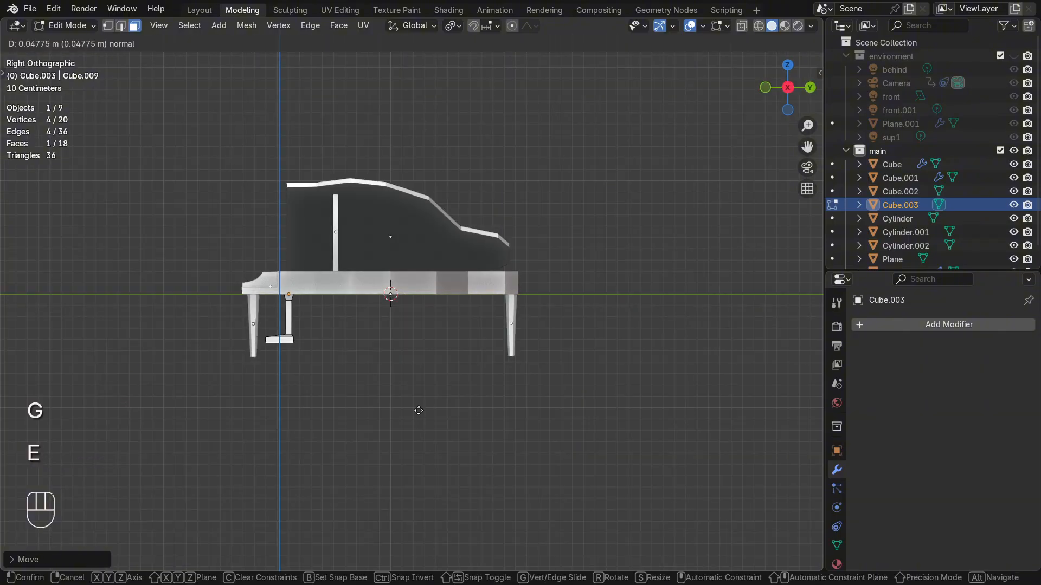
{"action": "left_click", "coordinate": [418, 416]}
{"action": "middle_click_drag", "start_coordinate": [418, 418], "coordinate": [493, 435]}
{"action": "key", "text": "Tab"}
{"action": "scroll", "coordinate": [542, 439], "scroll_direction": "up", "scroll_amount": 1}
{"action": "key", "text": "Tab"}
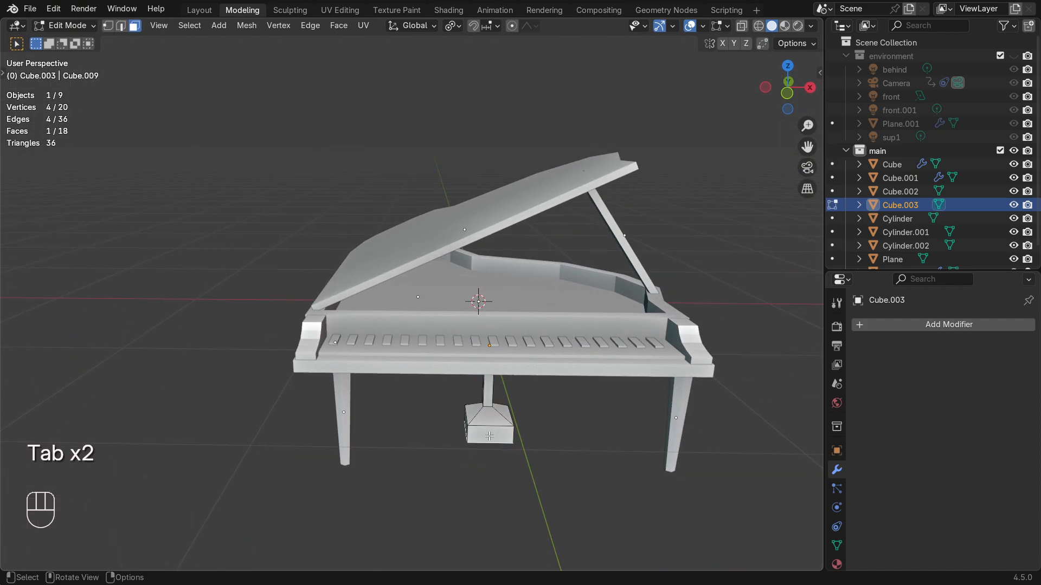
{"action": "key", "text": "3"}
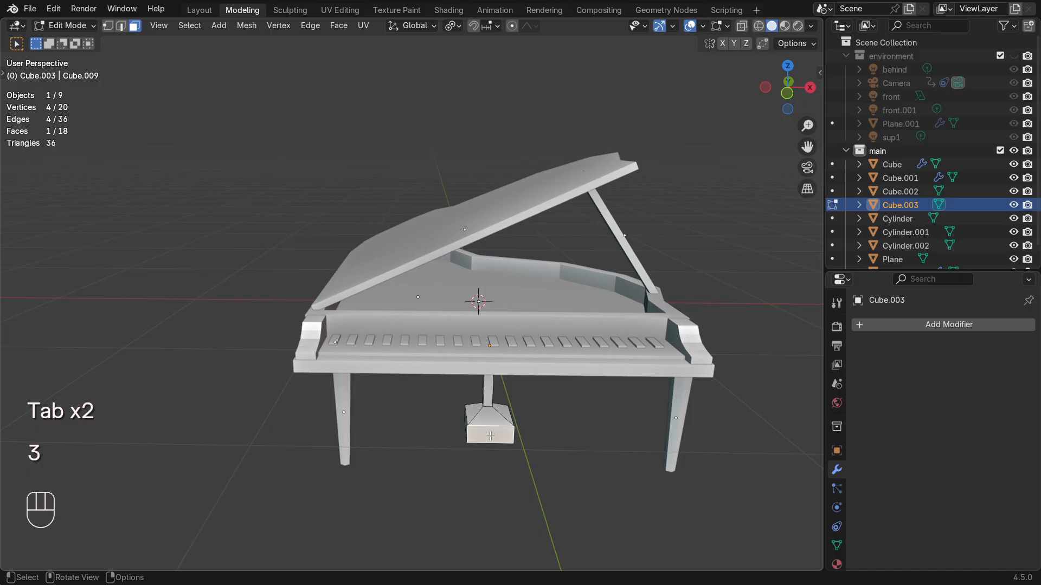
{"action": "key", "text": "Tab"}
{"action": "middle_click_drag", "start_coordinate": [497, 454], "coordinate": [528, 456]}
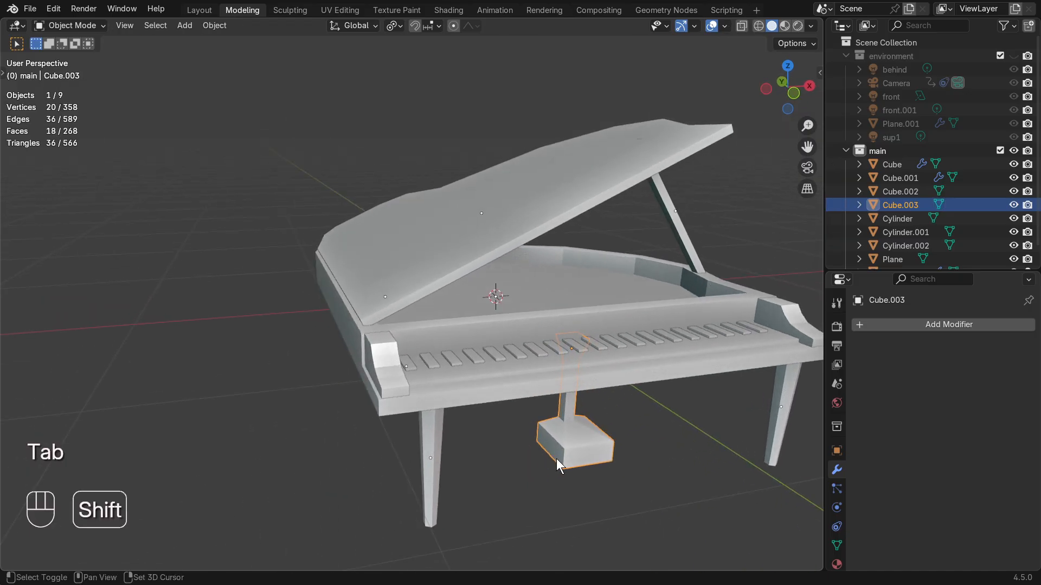
- Add another cube for a pedal, scale it down and move it below the piano near the pedal box
{"action": "key", "text": "shift+a"}
{"action": "mouse_move", "coordinate": [557, 461]}
{"action": "mouse_move", "coordinate": [533, 306]}
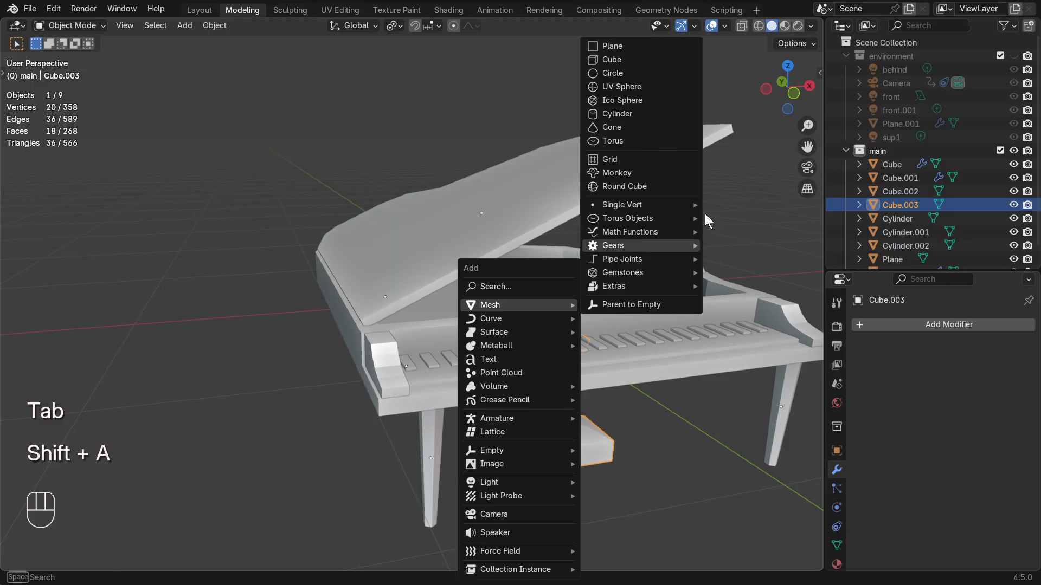
{"action": "left_click", "coordinate": [656, 64]}
{"action": "key", "text": "s"}
{"action": "left_click", "coordinate": [526, 374]}
{"action": "key", "text": "g"}
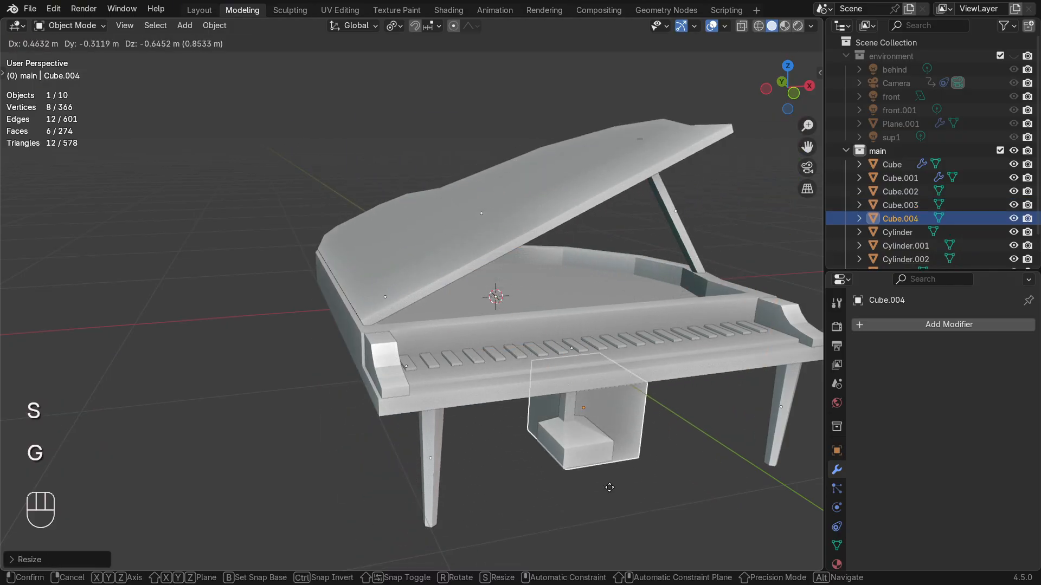
{"action": "left_click", "coordinate": [603, 500]}
- Shrink the pedal cube in front view to a small square near the negative X end of the pedal box's front
{"action": "key", "text": "KP_1"}
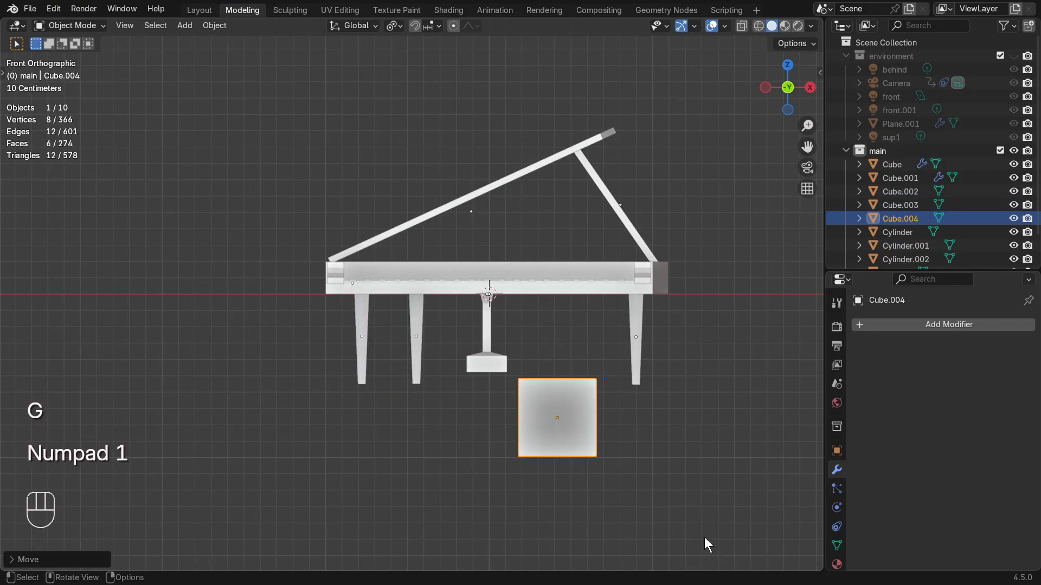
{"action": "key", "text": "s"}
{"action": "left_click", "coordinate": [637, 461]}
{"action": "key", "text": "g"}
{"action": "left_click", "coordinate": [515, 394]}
{"action": "key", "text": "s"}
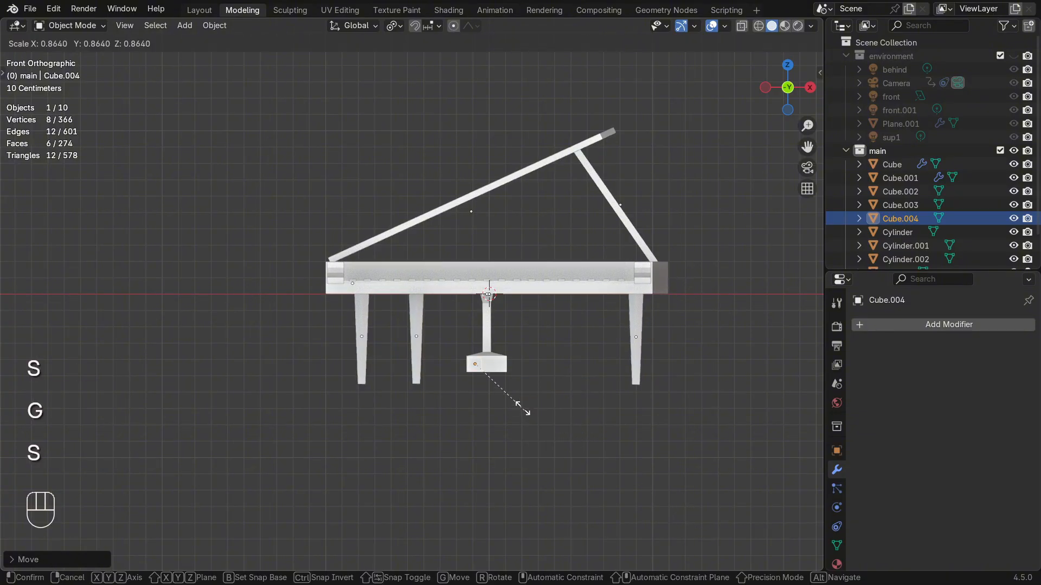
{"action": "left_click", "coordinate": [511, 398]}
- Move the pedal along negative Y to protrude from the pedal box's front and stretch it about 1.97 times along Y
{"action": "middle_click_drag", "start_coordinate": [500, 421], "coordinate": [588, 437]}
{"action": "key", "text": "KP_3"}
{"action": "key", "text": "g"}
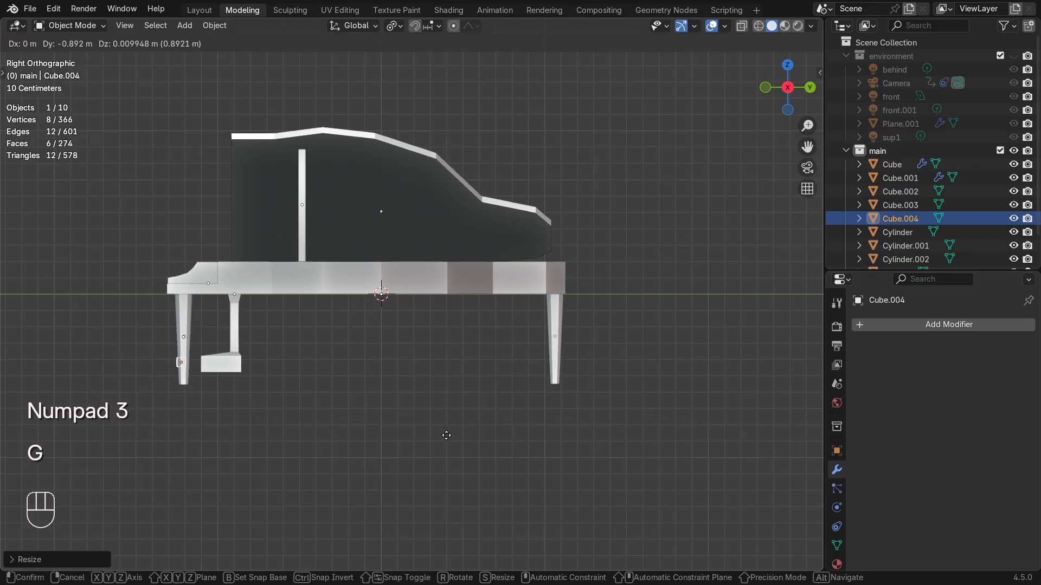
{"action": "left_click", "coordinate": [460, 437]}
{"action": "key", "text": "s"}
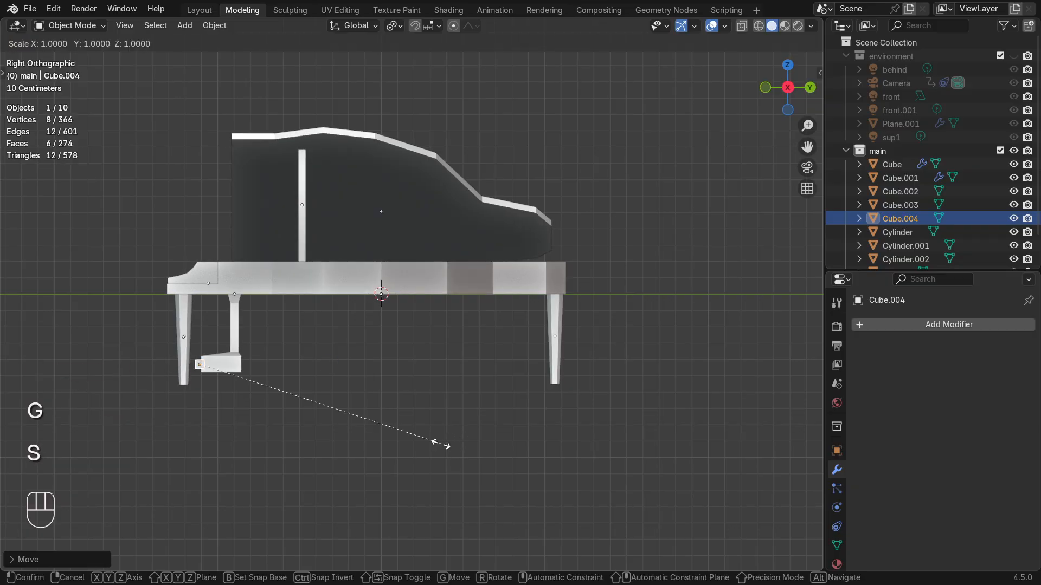
{"action": "key", "text": "y"}
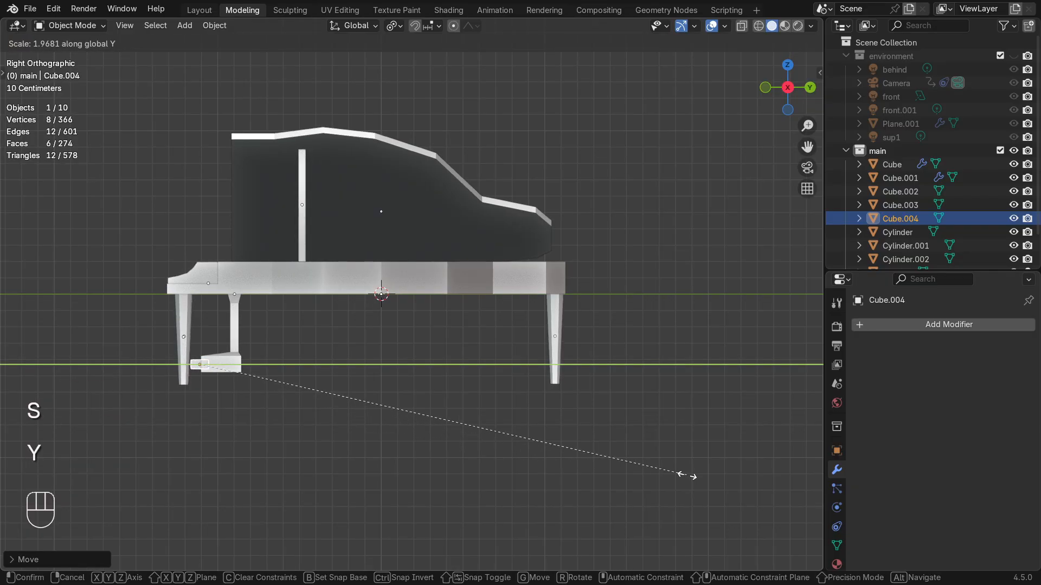
{"action": "left_click", "coordinate": [687, 476]}
{"action": "key", "text": "KP_7"}
{"action": "key", "text": "KP_1"}
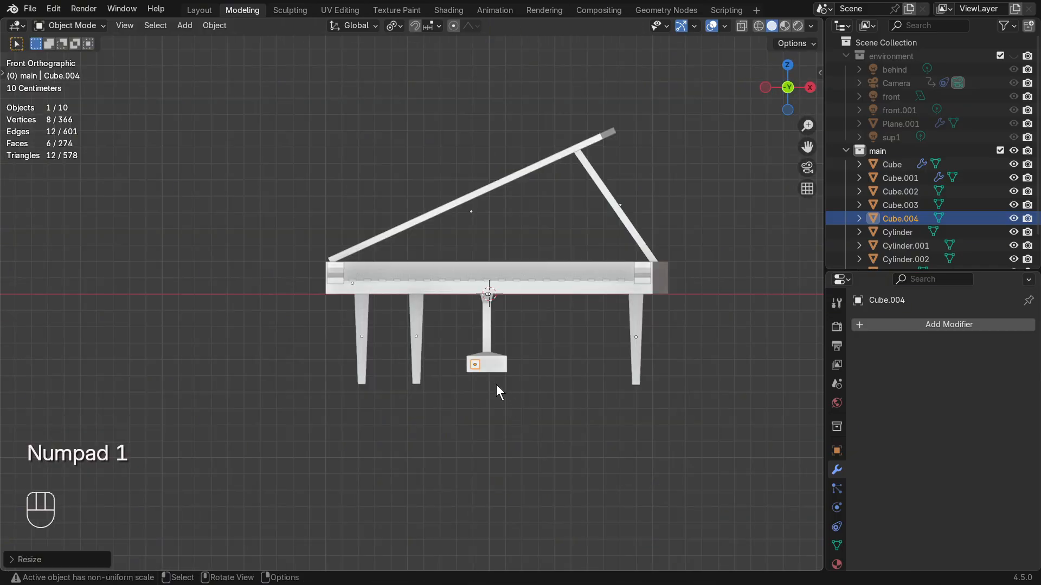
{"action": "key", "text": "alt+d"}
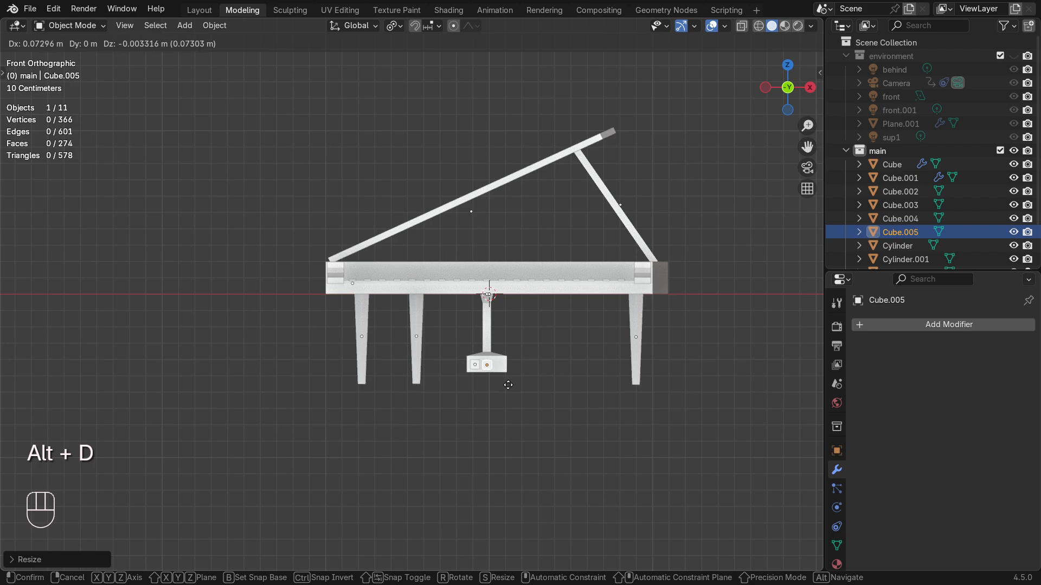
{"action": "left_click", "coordinate": [508, 385]}
{"action": "key", "text": "alt+d"}
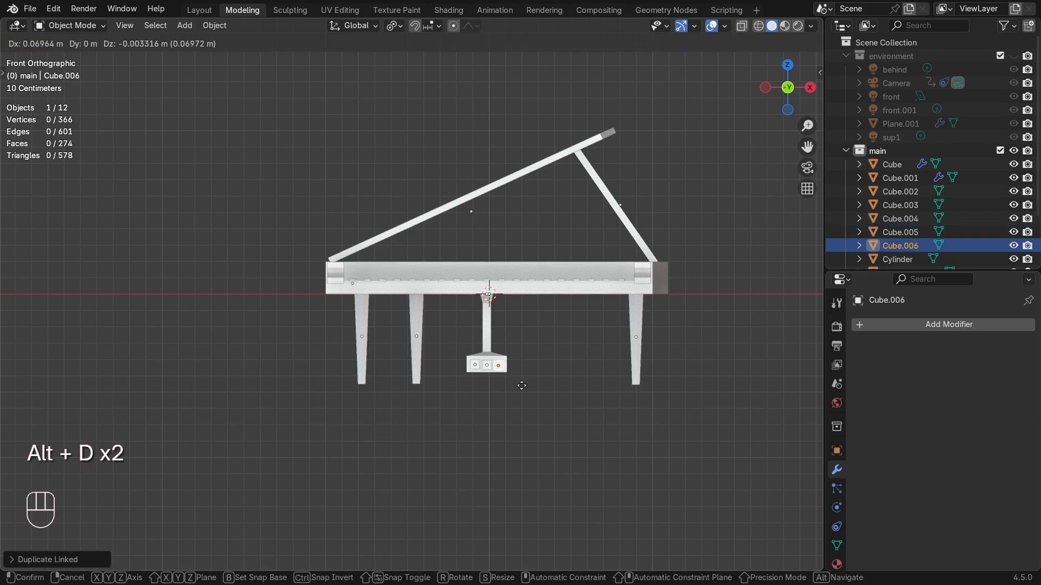
{"action": "left_click", "coordinate": [522, 385]}
{"action": "scroll", "coordinate": [528, 414], "scroll_direction": "up", "scroll_amount": 4}
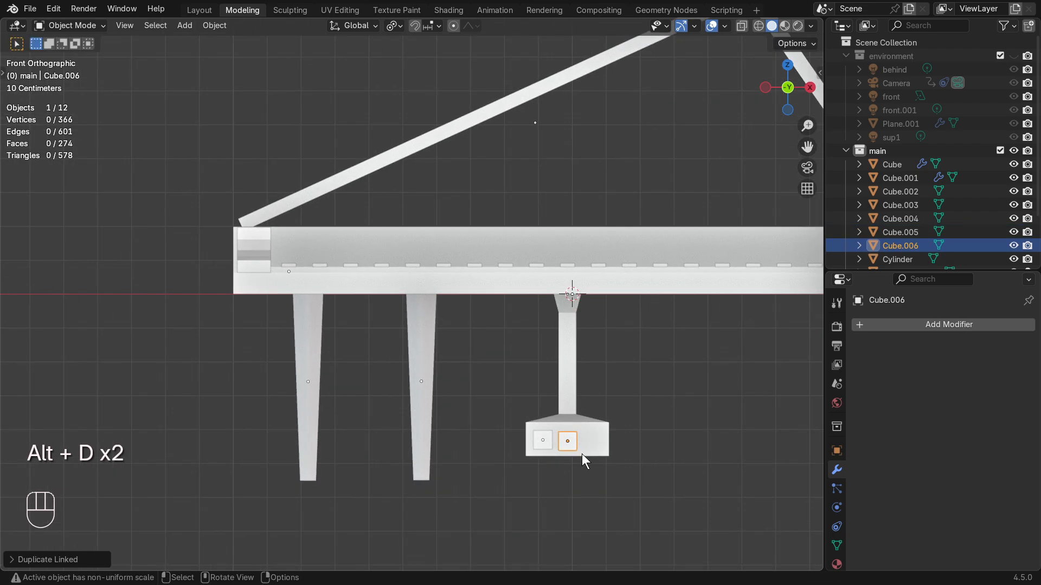
{"action": "key", "text": "ctrl+z"}
{"action": "key", "text": "ctrl+z"}
{"action": "key", "text": "g"}
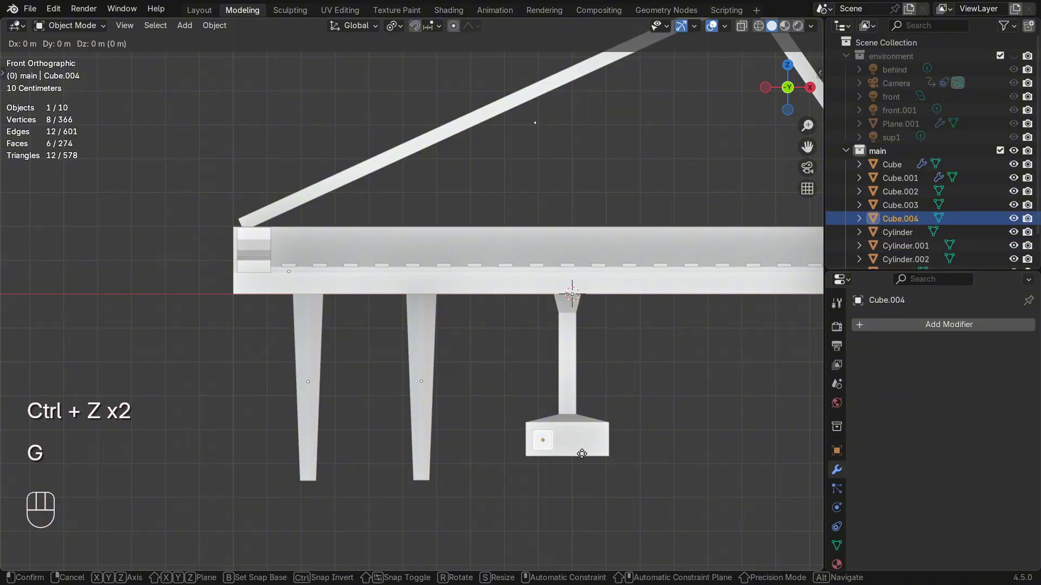
{"action": "key", "text": "x"}
{"action": "right_click", "coordinate": [597, 464]}
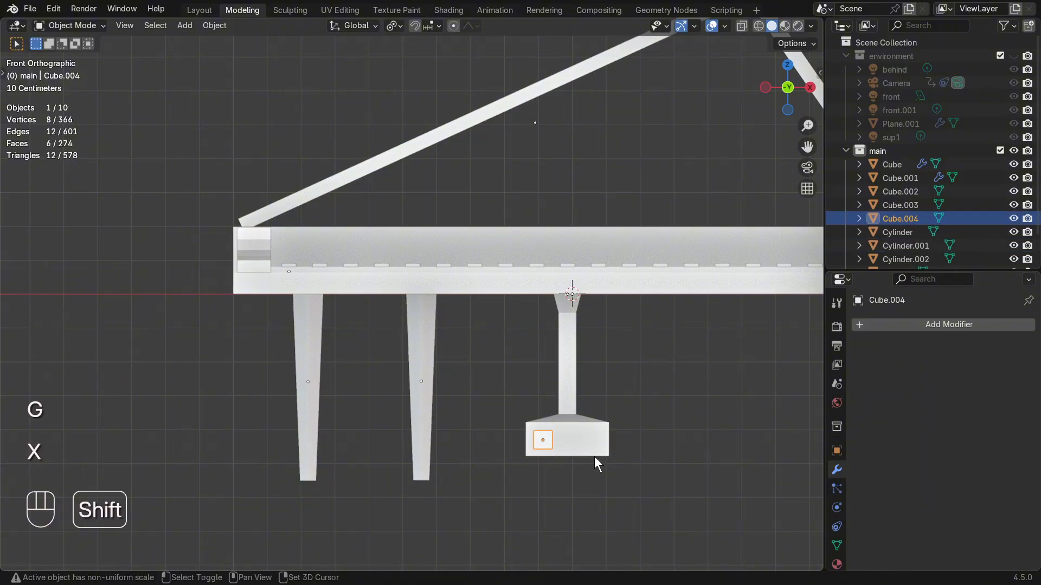
- Make a linked duplicate of the pedal and move it along X to the middle of the pedal box
{"action": "key", "text": "alt+d"}
{"action": "right_click", "coordinate": [594, 458]}
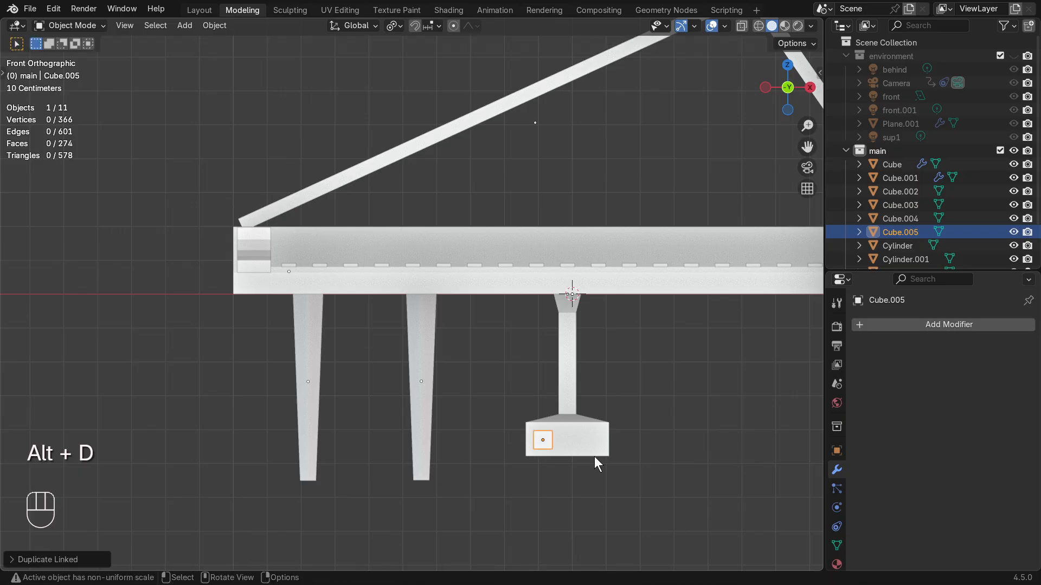
{"action": "key", "text": "g"}
{"action": "key", "text": "x"}
{"action": "left_click", "coordinate": [619, 456]}
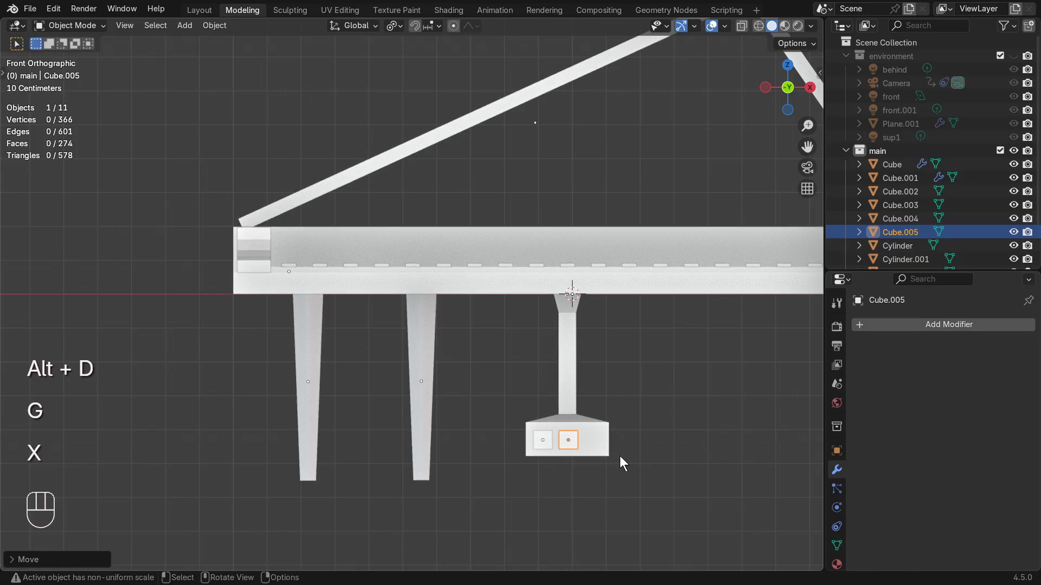
- Make a linked duplicate of the middle pedal, move it along X to the box's other end, and open its mesh for editing
{"action": "key", "text": "alt+d"}
{"action": "right_click", "coordinate": [620, 458]}
{"action": "key", "text": "g"}
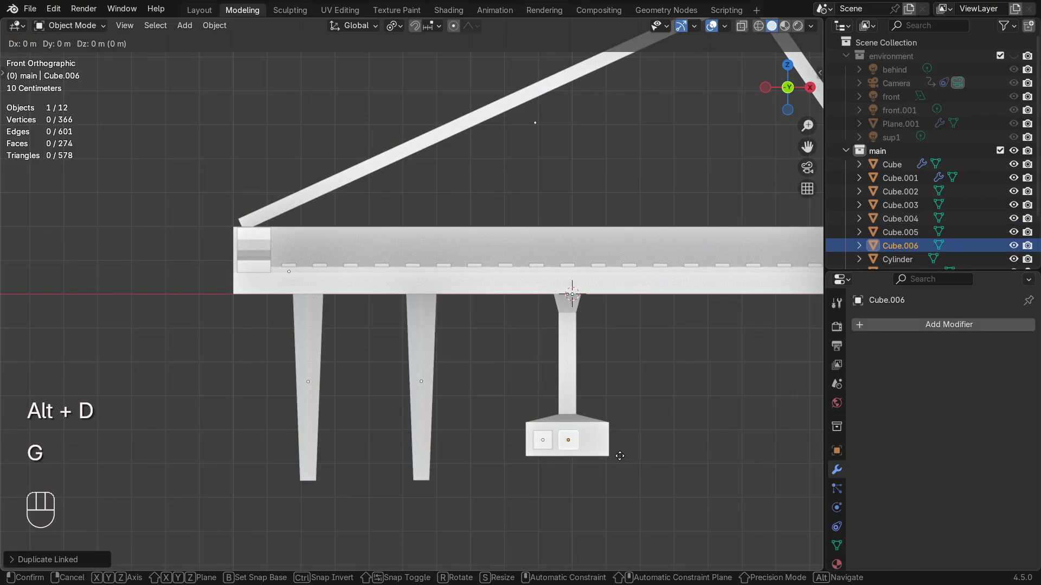
{"action": "key", "text": "x"}
{"action": "left_click", "coordinate": [645, 457]}
{"action": "key", "text": "Tab"}
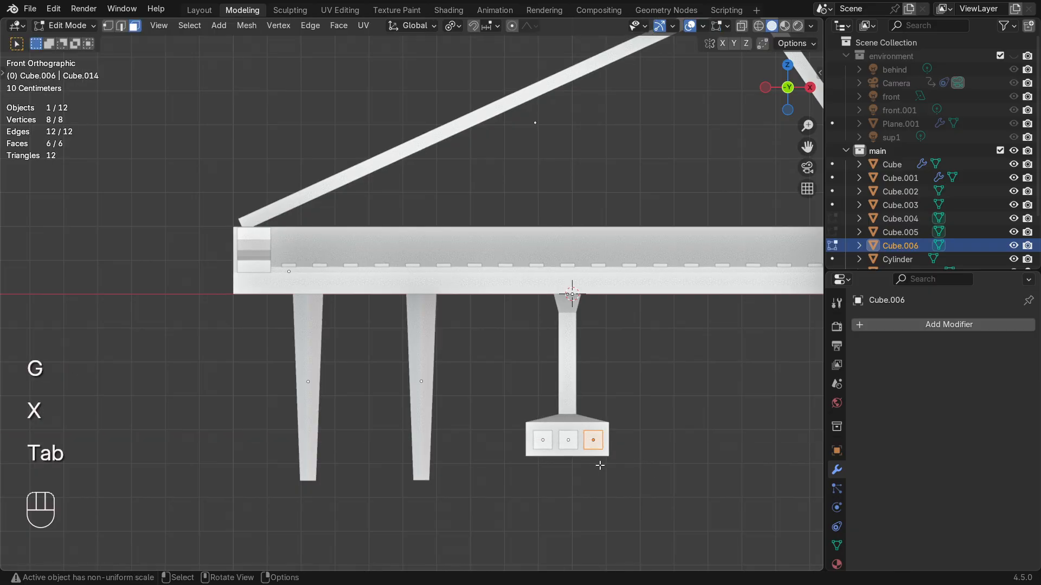
- Scale the front face of the linked pedals down along Z so all three pedals taper
{"action": "key", "text": "Tab"}
{"action": "middle_click_drag", "start_coordinate": [599, 466], "coordinate": [605, 486]}
{"action": "scroll", "coordinate": [610, 483], "scroll_direction": "down", "scroll_amount": 6}
{"action": "left_click", "coordinate": [605, 486]}
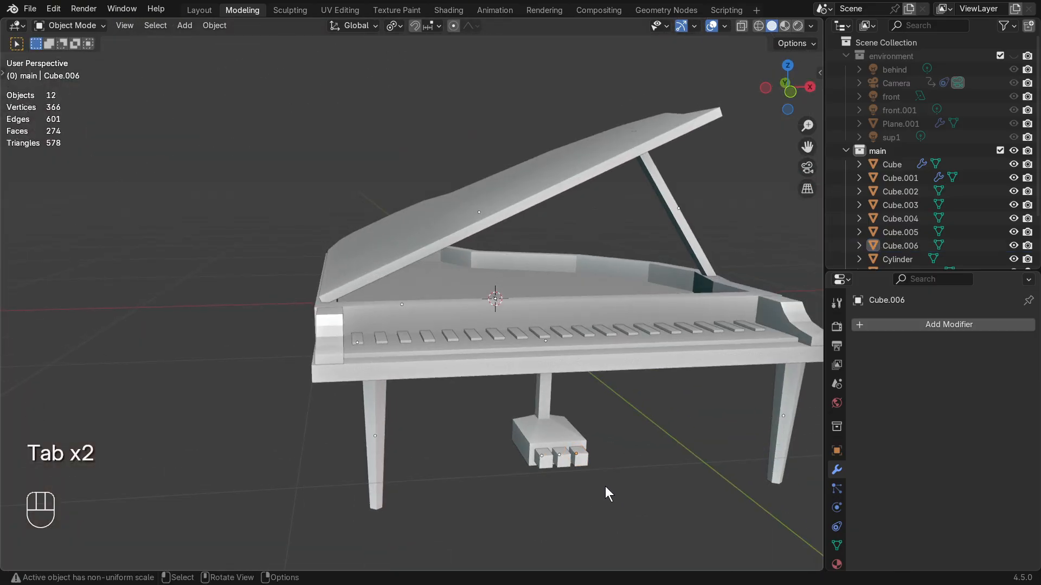
{"action": "left_click", "coordinate": [547, 457]}
{"action": "left_click", "coordinate": [564, 459], "text": "shift"}
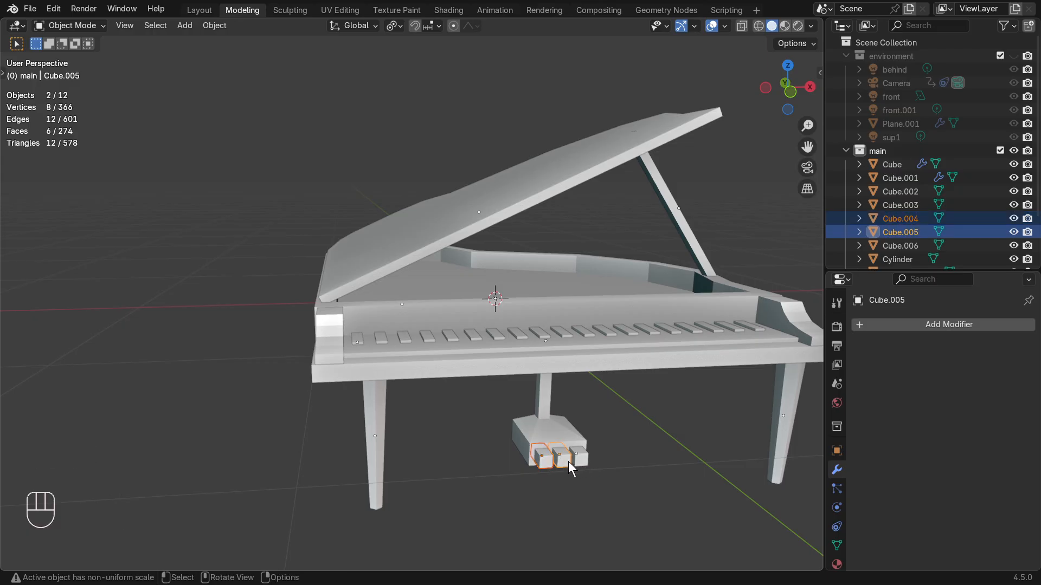
{"action": "key", "text": "Tab"}
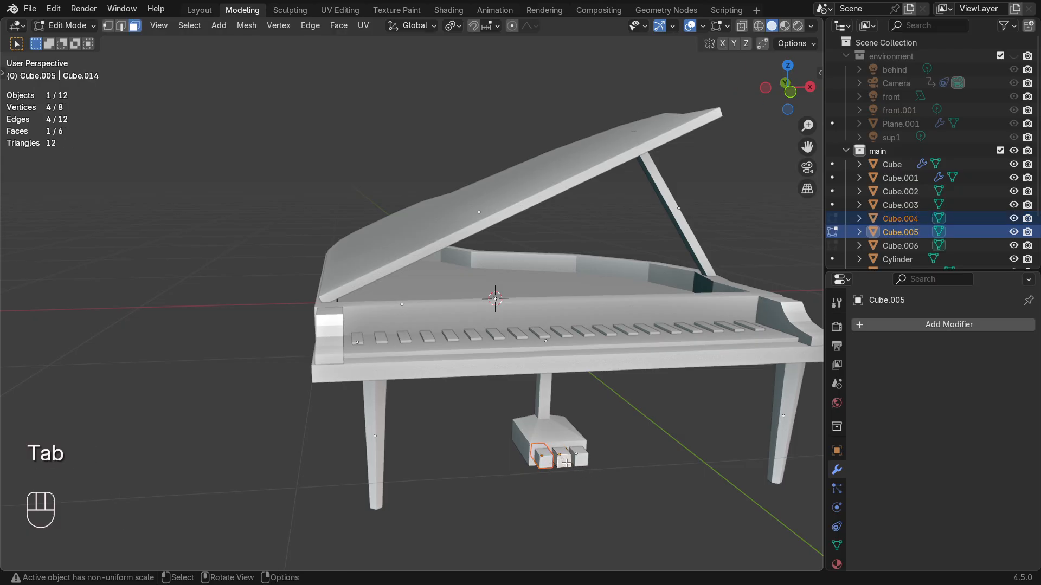
{"action": "key", "text": "s"}
{"action": "key", "text": "z"}
{"action": "left_click", "coordinate": [596, 485]}
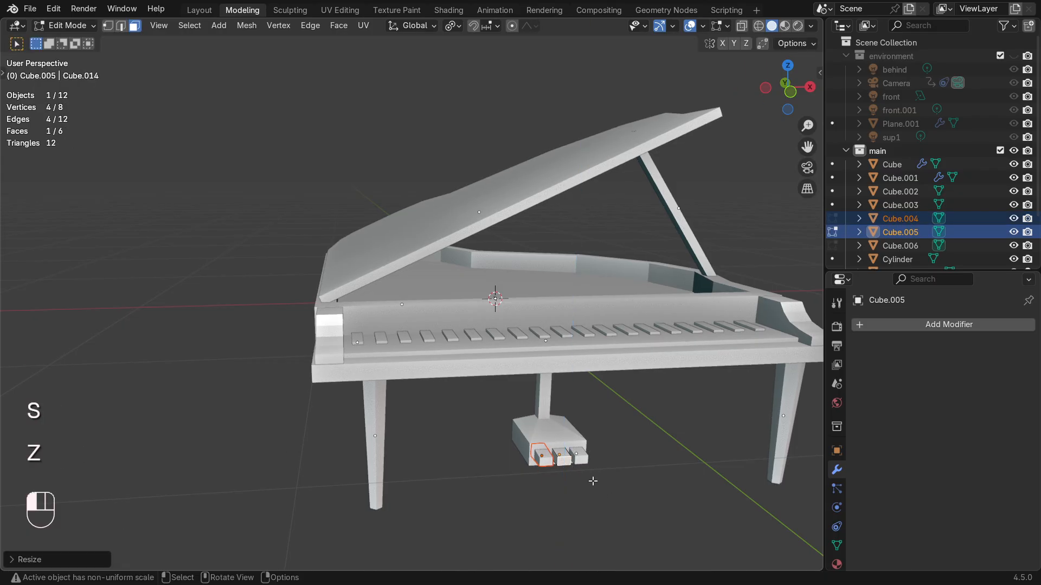
{"action": "key", "text": "Tab"}
{"action": "left_click", "coordinate": [548, 502]}
- Apply the Solidify modifier on the piano lid
{"action": "middle_click_drag", "start_coordinate": [548, 502], "coordinate": [317, 310]}
{"action": "scroll", "coordinate": [258, 278], "scroll_direction": "up", "scroll_amount": 3}
{"action": "left_click", "coordinate": [258, 278]}
{"action": "key", "text": "Tab"}
{"action": "left_click", "coordinate": [258, 278]}
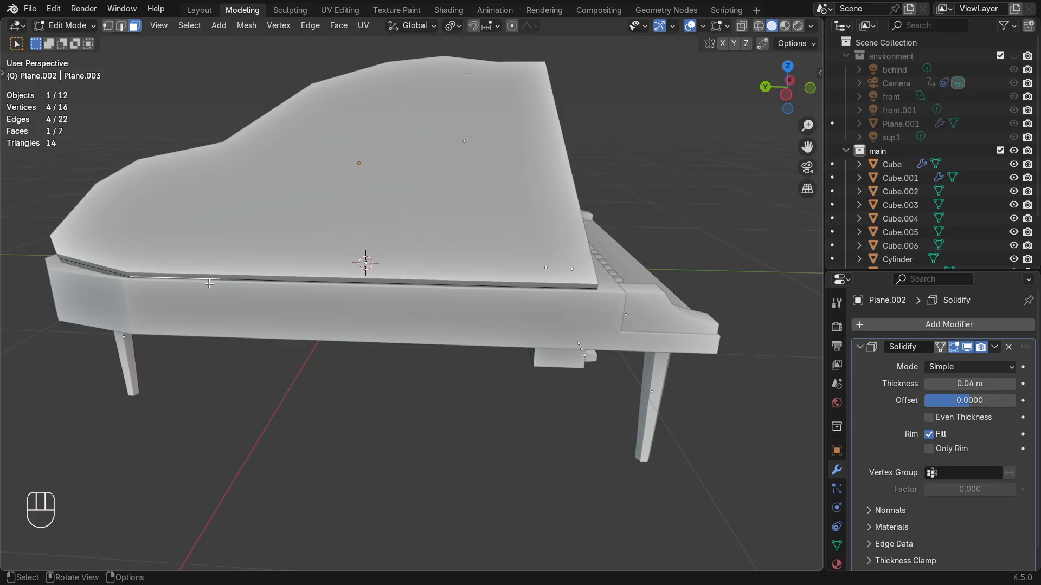
{"action": "key", "text": "Tab"}
{"action": "left_click", "coordinate": [997, 347]}
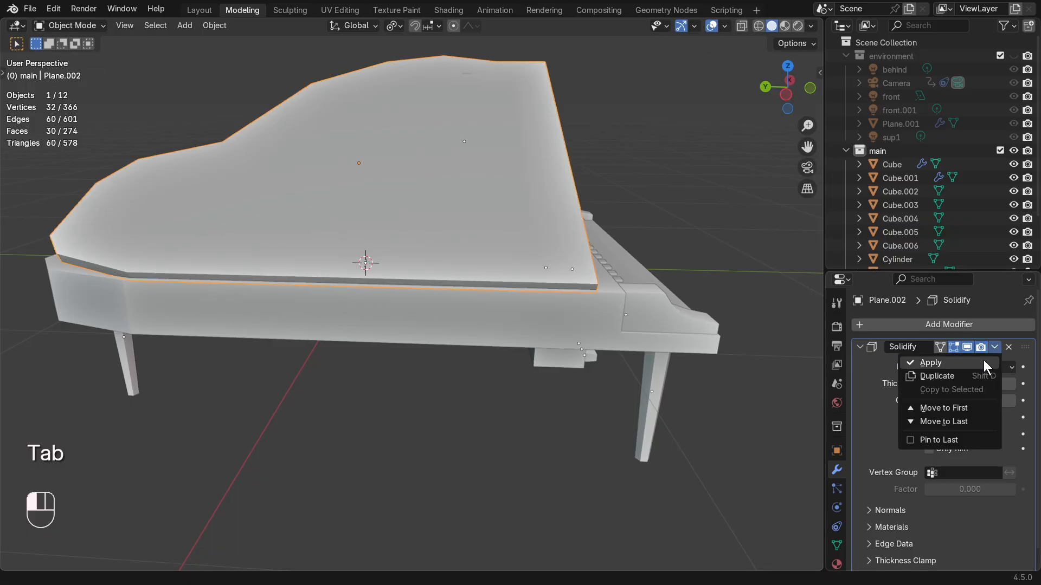
{"action": "left_click", "coordinate": [970, 364]}
- Extrude the five side faces along the lid's hinge edge outward by about 0.018 m
{"action": "key", "text": "Tab"}
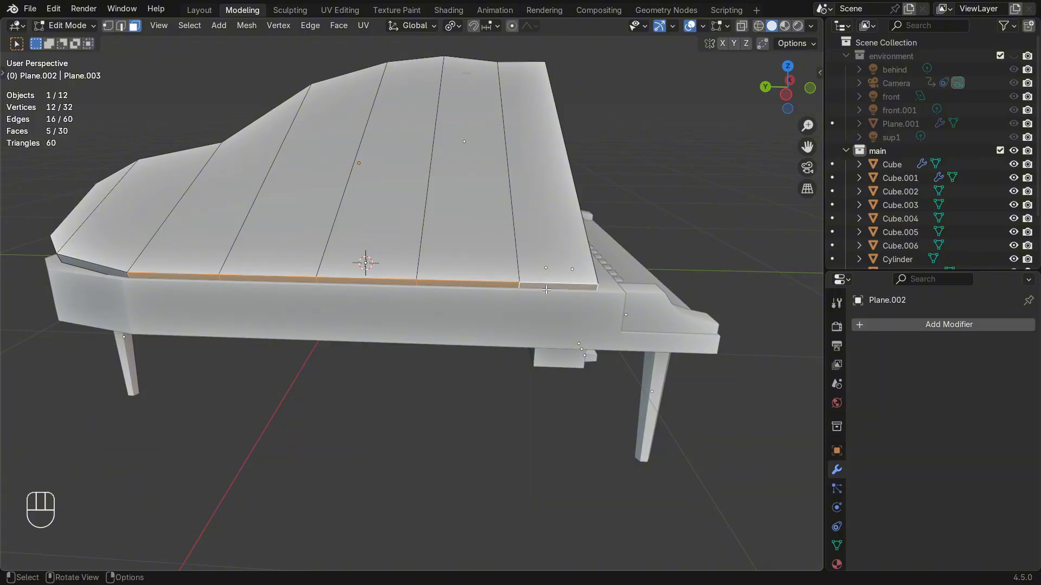
{"action": "key", "text": "e"}
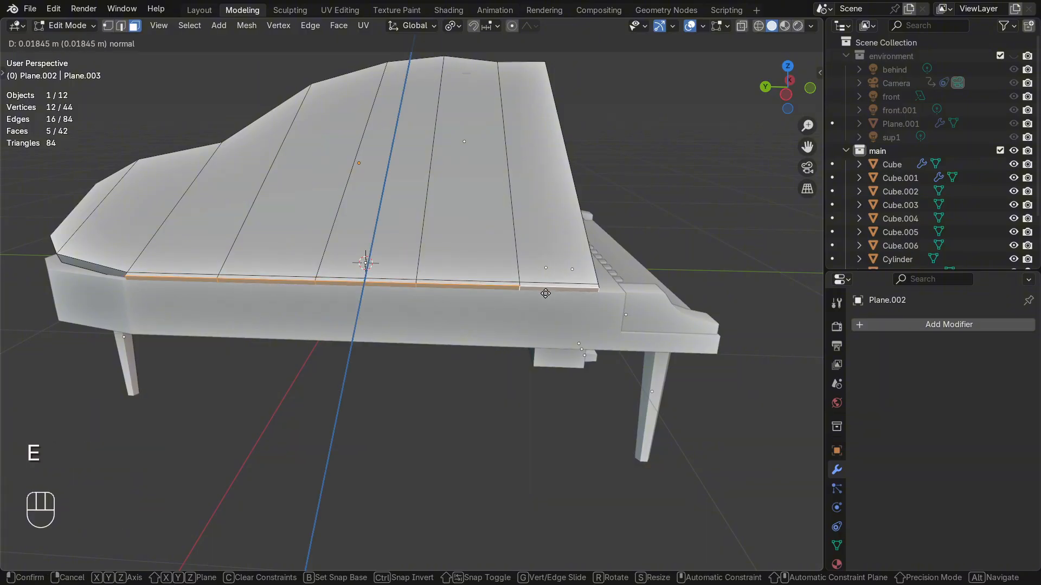
{"action": "left_click", "coordinate": [545, 293]}
- Rotate the extruded hinge-edge faces about -42.4° in front view and nudge them over the body's edge
{"action": "middle_click_drag", "start_coordinate": [360, 197], "coordinate": [358, 351]}
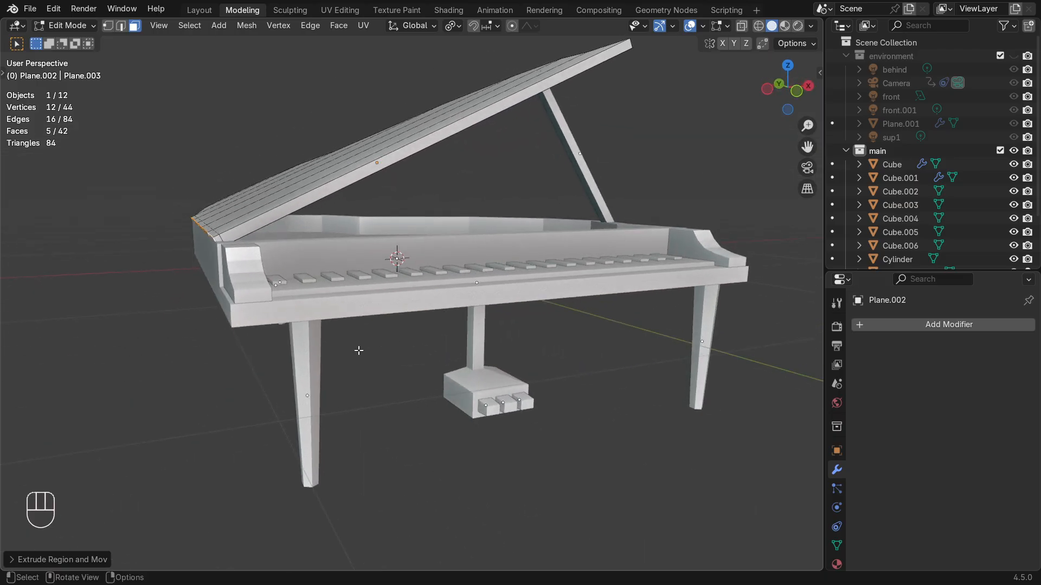
{"action": "key", "text": "r"}
{"action": "left_click", "coordinate": [374, 337]}
{"action": "key", "text": "KP_1"}
{"action": "key", "text": "r"}
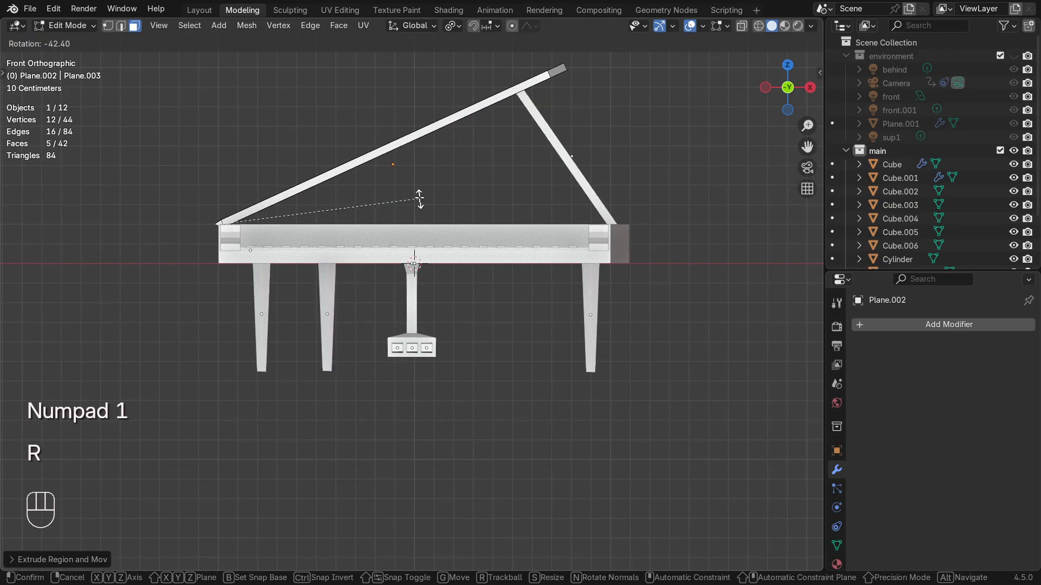
{"action": "left_click", "coordinate": [419, 199]}
{"action": "key", "text": "g"}
{"action": "left_click", "coordinate": [419, 203]}
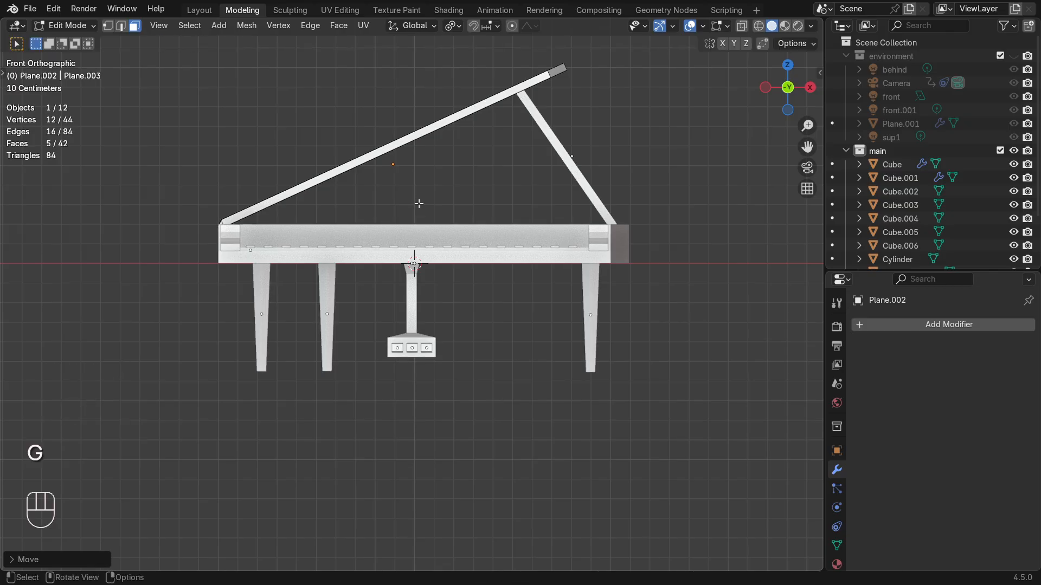
{"action": "key", "text": "Tab"}
- Convert all twelve piano objects to meshes and join them into one object
{"action": "middle_click_drag", "start_coordinate": [201, 311], "coordinate": [305, 398]}
{"action": "mouse_move", "coordinate": [526, 368]}
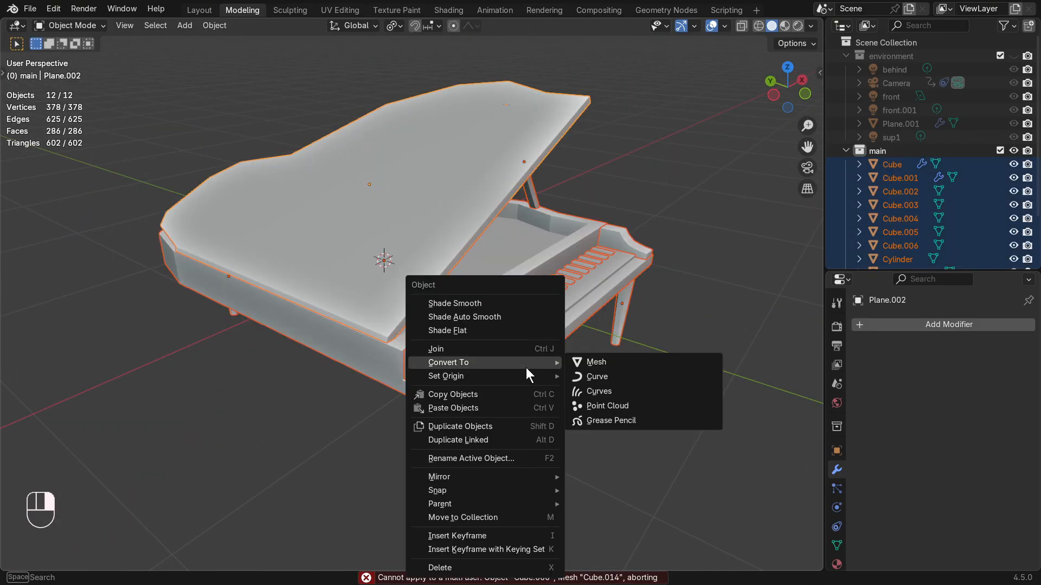
{"action": "left_click", "coordinate": [631, 368]}
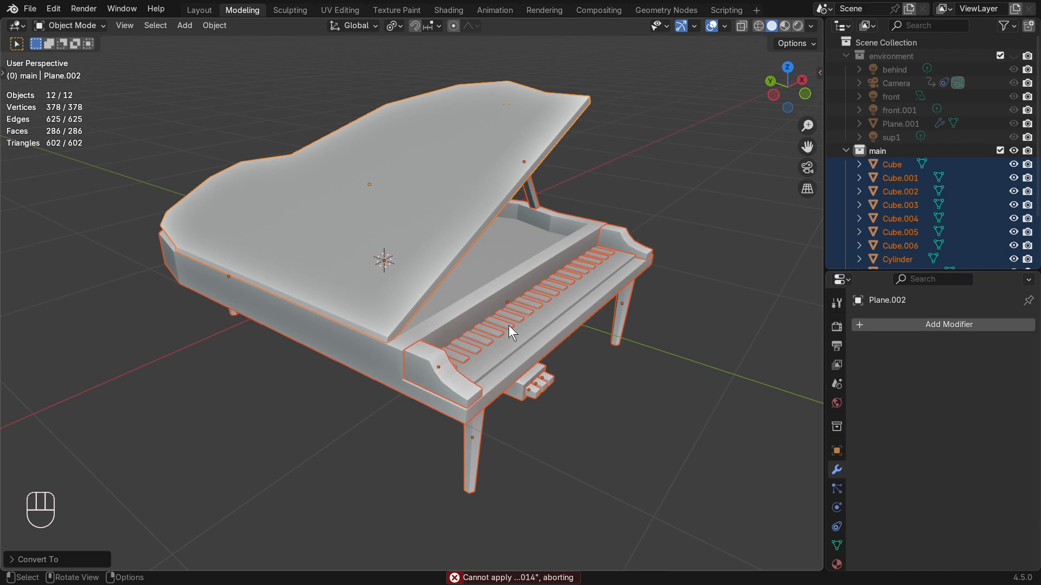
{"action": "key", "text": "ctrl+j"}
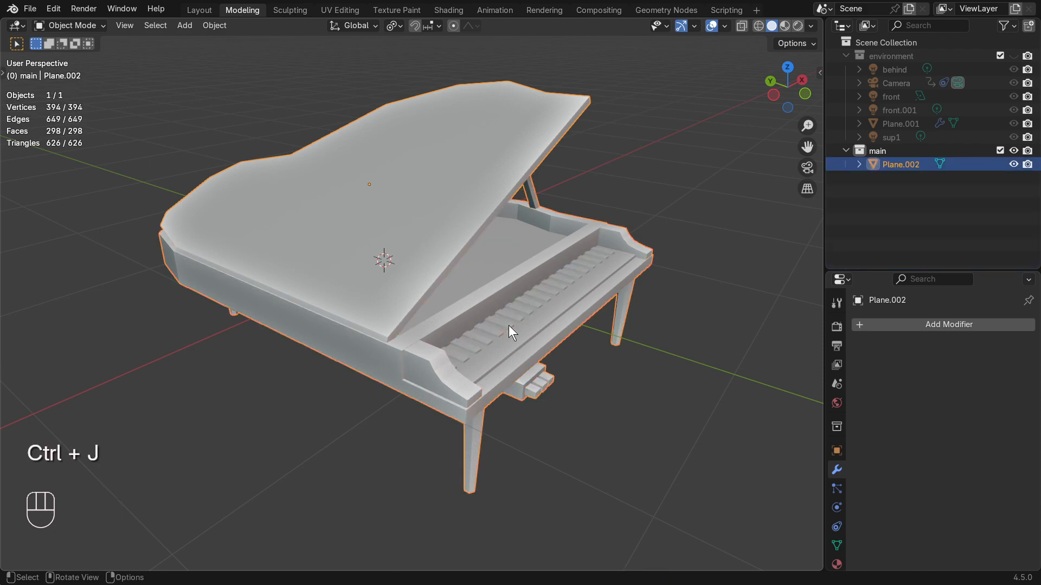
- Project the whole piano's UVs from the front view and scale them to 0 along X
{"action": "middle_click_drag", "start_coordinate": [602, 418], "coordinate": [536, 390]}
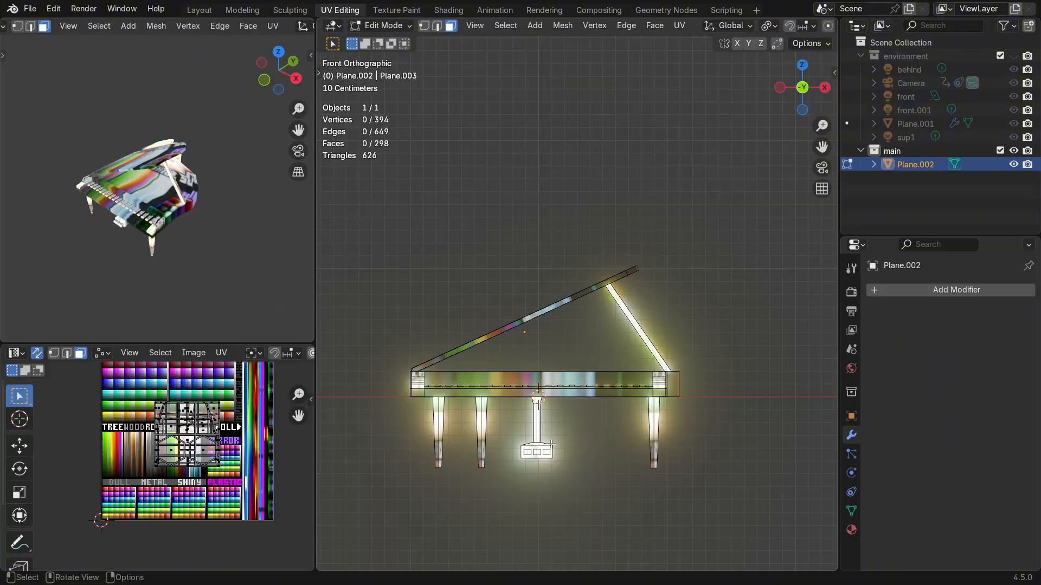
{"action": "key", "text": "Tab"}
{"action": "key", "text": "Tab"}
{"action": "key", "text": "a"}
{"action": "key", "text": "u"}
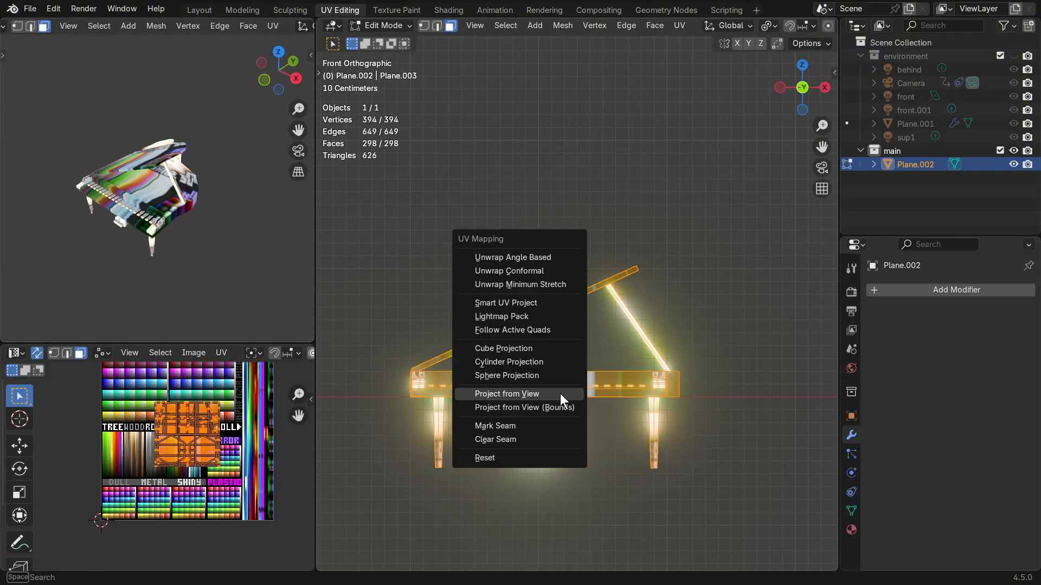
{"action": "left_click", "coordinate": [560, 400]}
{"action": "key", "text": "s"}
{"action": "key", "text": "x"}
{"action": "key", "text": "0"}
{"action": "key", "text": "Return"}
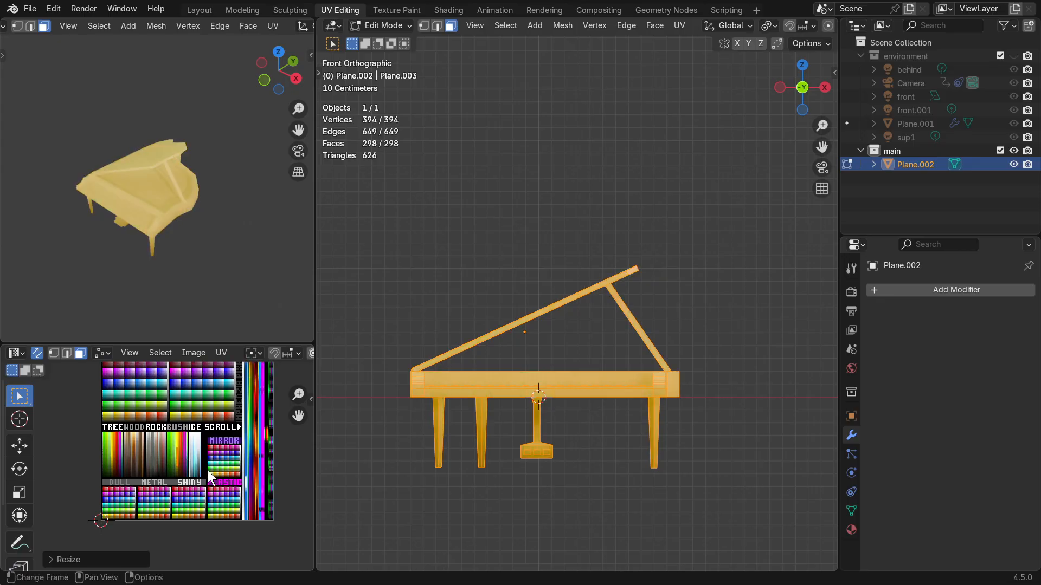
- Move the collapsed UVs onto the red strip of the BUSH palette
{"action": "scroll", "coordinate": [207, 470], "scroll_direction": "up", "scroll_amount": 4}
{"action": "middle_click_drag", "start_coordinate": [207, 471], "coordinate": [212, 421]}
{"action": "key", "text": "g"}
{"action": "left_click", "coordinate": [222, 438]}
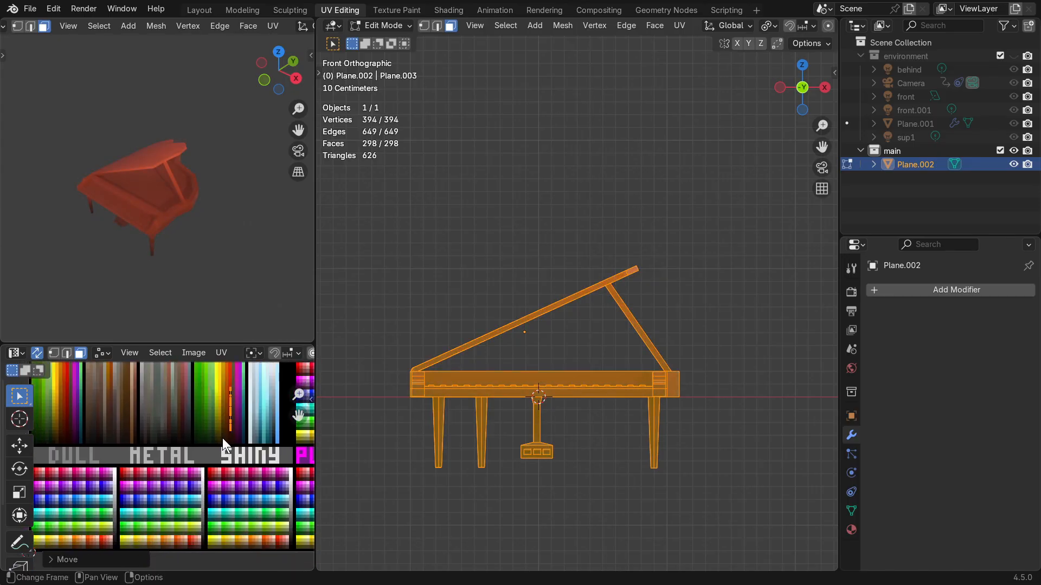
{"action": "key", "text": "Tab"}
{"action": "scroll", "coordinate": [263, 418], "scroll_direction": "up", "scroll_amount": 2}
{"action": "key", "text": "Tab"}
{"action": "scroll", "coordinate": [273, 432], "scroll_direction": "up", "scroll_amount": 2}
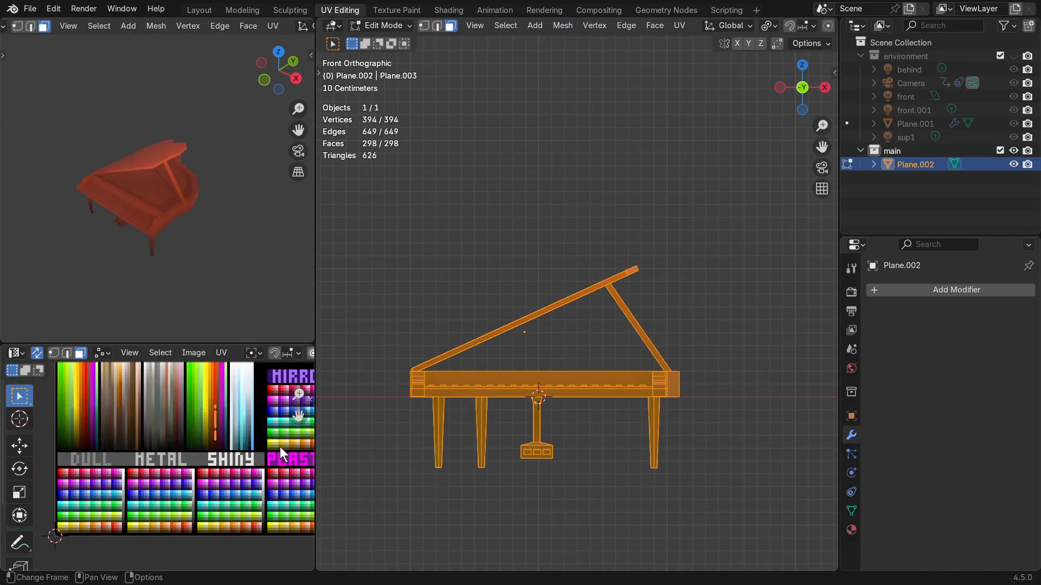
- Move the piano's UVs onto a dark red column of the SHINY palette and shrink them to fit the swatches
{"action": "key", "text": "g"}
{"action": "left_click", "coordinate": [255, 539]}
{"action": "scroll", "coordinate": [254, 539], "scroll_direction": "up", "scroll_amount": 2}
{"action": "key", "text": "g"}
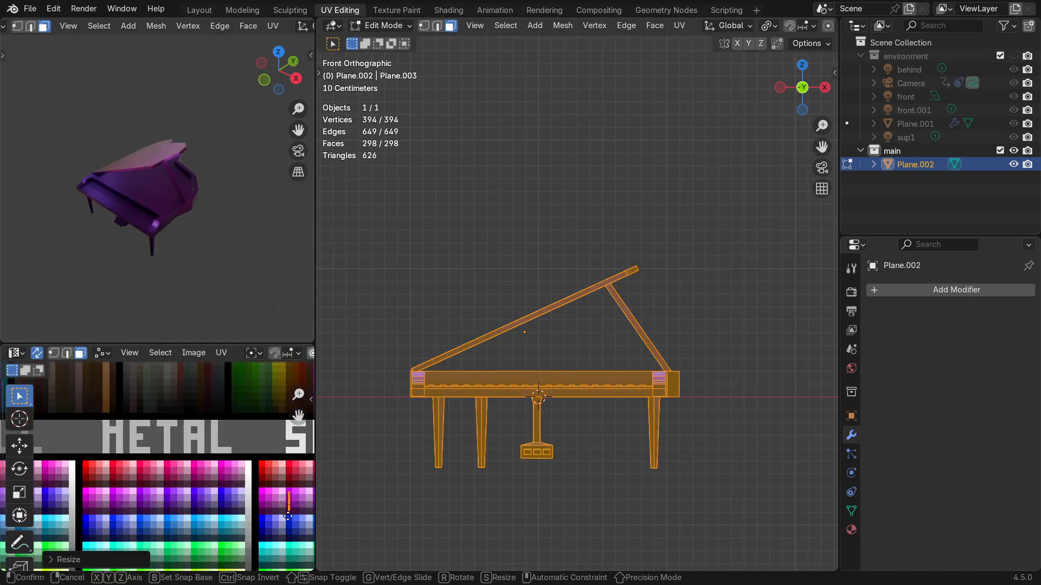
{"action": "middle_click_drag", "start_coordinate": [171, 228], "coordinate": [245, 265]}
{"action": "left_click_drag", "start_coordinate": [316, 475], "coordinate": [401, 477]}
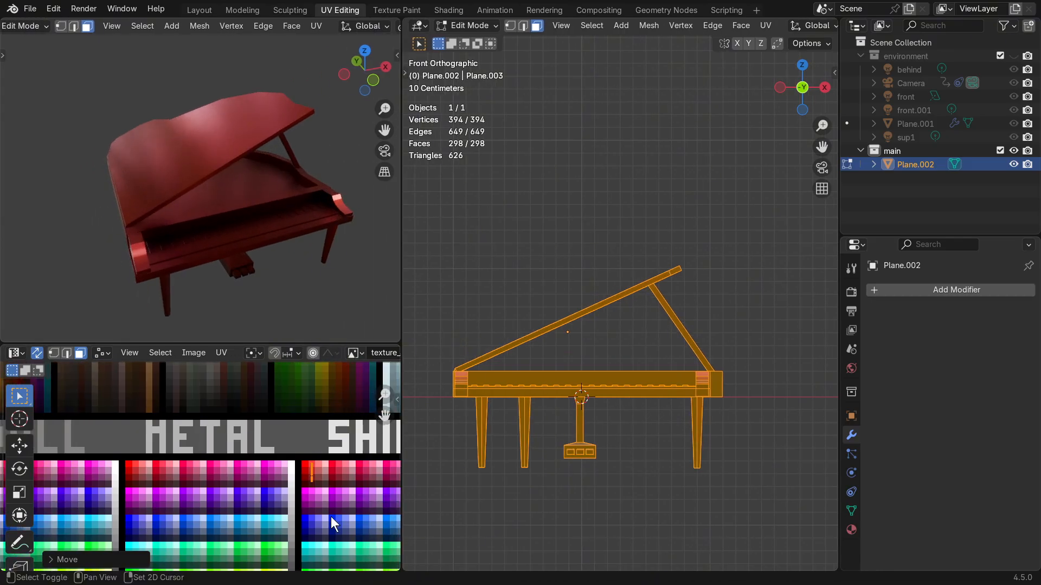
{"action": "scroll", "coordinate": [285, 462], "scroll_direction": "up", "scroll_amount": 3}
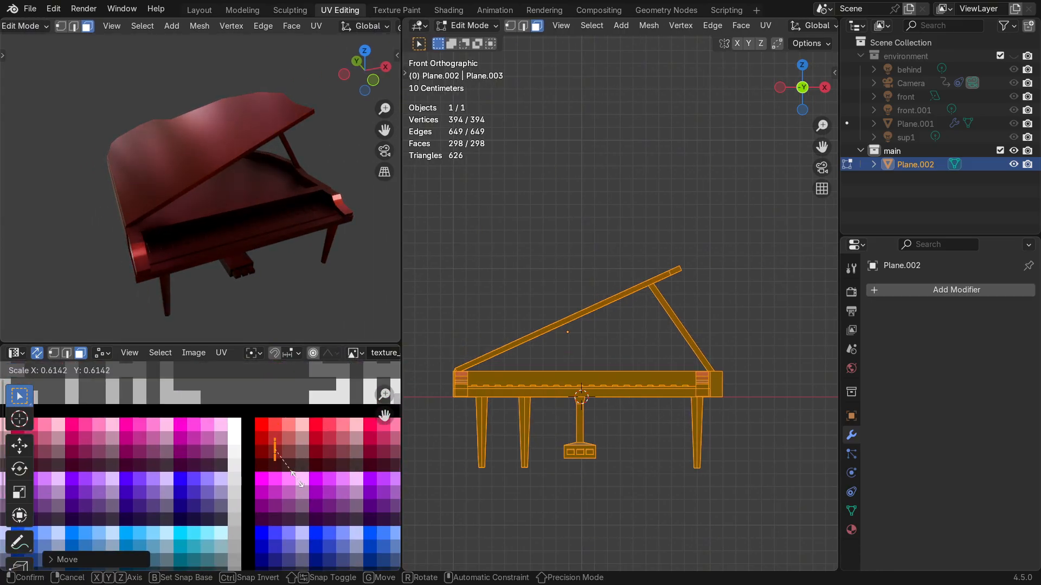
{"action": "key", "text": "Tab"}
- Select the seven soundboard faces inside the body and move their UVs onto the TREE palette
{"action": "middle_click_drag", "start_coordinate": [318, 330], "coordinate": [175, 298]}
{"action": "middle_click_drag", "start_coordinate": [603, 369], "coordinate": [634, 320]}
{"action": "middle_click_drag", "start_coordinate": [634, 320], "coordinate": [536, 363]}
{"action": "key", "text": "Tab"}
{"action": "left_click", "coordinate": [641, 346]}
{"action": "scroll", "coordinate": [640, 349], "scroll_direction": "down", "scroll_amount": 1}
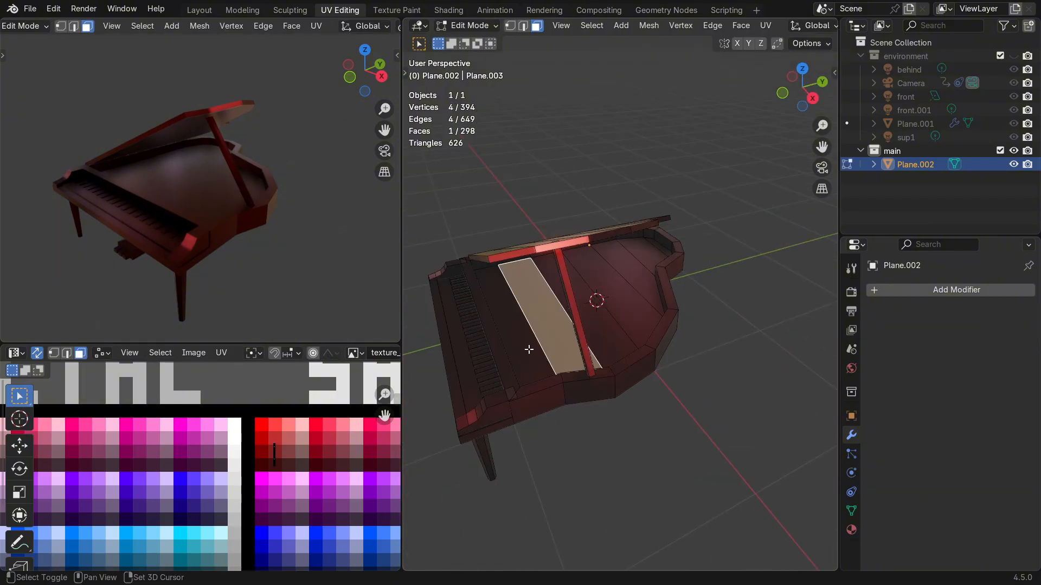
{"action": "left_click", "coordinate": [530, 348], "text": "shift"}
{"action": "left_click", "coordinate": [592, 324], "text": "shift"}
{"action": "left_click", "coordinate": [625, 305], "text": "shift"}
{"action": "left_click", "coordinate": [649, 284], "text": "shift"}
{"action": "left_click", "coordinate": [653, 252], "text": "shift"}
{"action": "scroll", "coordinate": [318, 499], "scroll_direction": "down", "scroll_amount": 5}
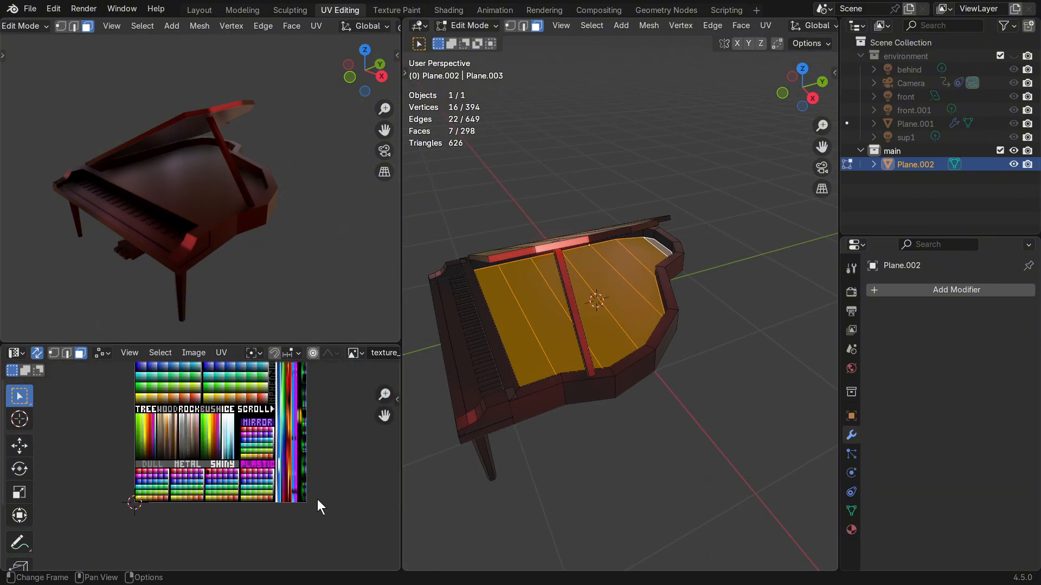
{"action": "key", "text": "g"}
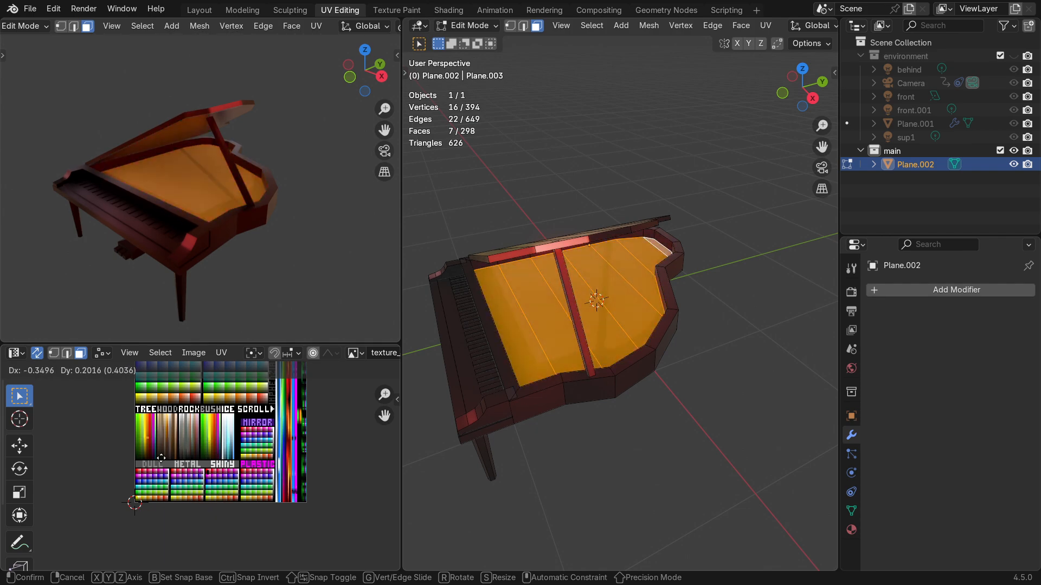
{"action": "left_click", "coordinate": [160, 459]}
- Fine-tune the soundboard's UVs onto an orange swatch in the TREE palette
{"action": "scroll", "coordinate": [150, 471], "scroll_direction": "up", "scroll_amount": 5}
{"action": "middle_click_drag", "start_coordinate": [140, 478], "coordinate": [303, 544]}
{"action": "scroll", "coordinate": [211, 446], "scroll_direction": "up", "scroll_amount": 2}
{"action": "key", "text": "g"}
{"action": "left_click", "coordinate": [196, 430]}
{"action": "key", "text": "Tab"}
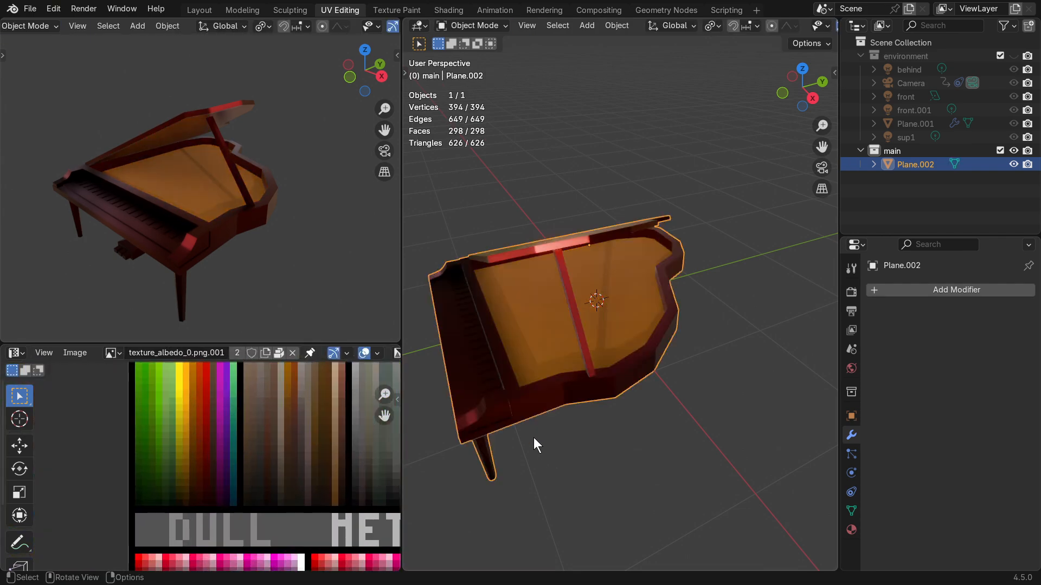
- Select the linked geometry of the raised piano keys and move its UVs onto the white of the ICE palette
{"action": "middle_click_drag", "start_coordinate": [534, 441], "coordinate": [599, 419]}
{"action": "scroll", "coordinate": [217, 271], "scroll_direction": "down", "scroll_amount": 3}
{"action": "middle_click_drag", "start_coordinate": [213, 271], "coordinate": [253, 261]}
{"action": "scroll", "coordinate": [345, 29], "scroll_direction": "down", "scroll_amount": 5}
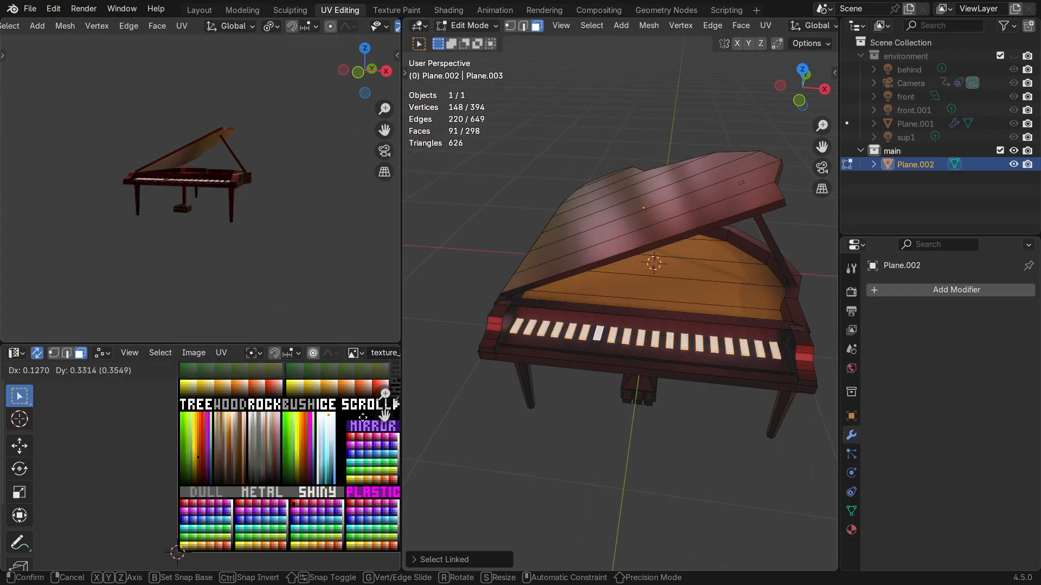
{"action": "key", "text": "Tab"}
{"action": "left_click", "coordinate": [607, 427]}
{"action": "scroll", "coordinate": [604, 349], "scroll_direction": "up", "scroll_amount": 2}
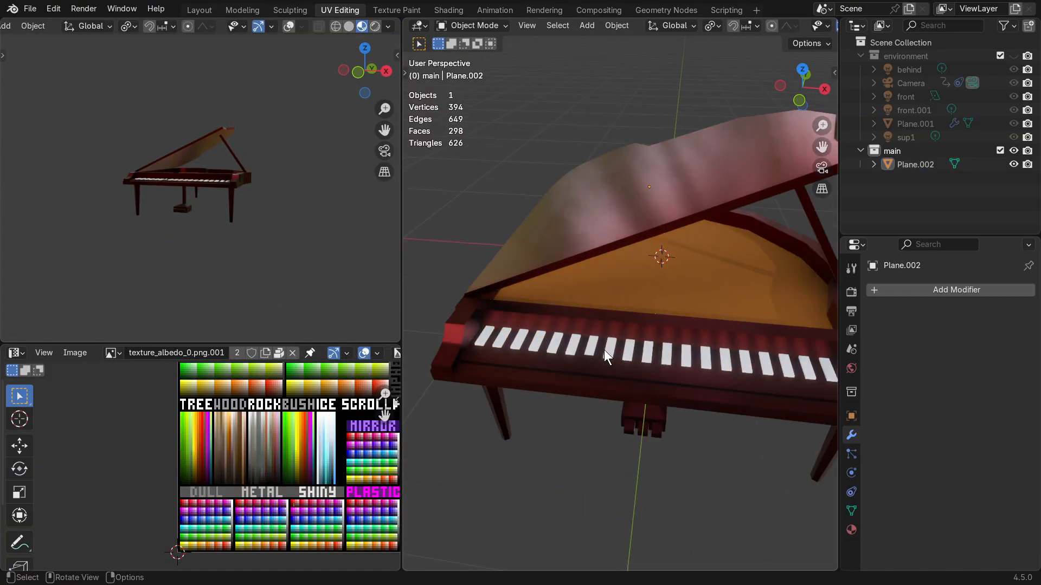
- Move the raised keys' UVs onto the black area beside the ICE palette
{"action": "key", "text": "Tab"}
{"action": "key", "text": "g"}
{"action": "left_click", "coordinate": [374, 466]}
{"action": "key", "text": "Tab"}
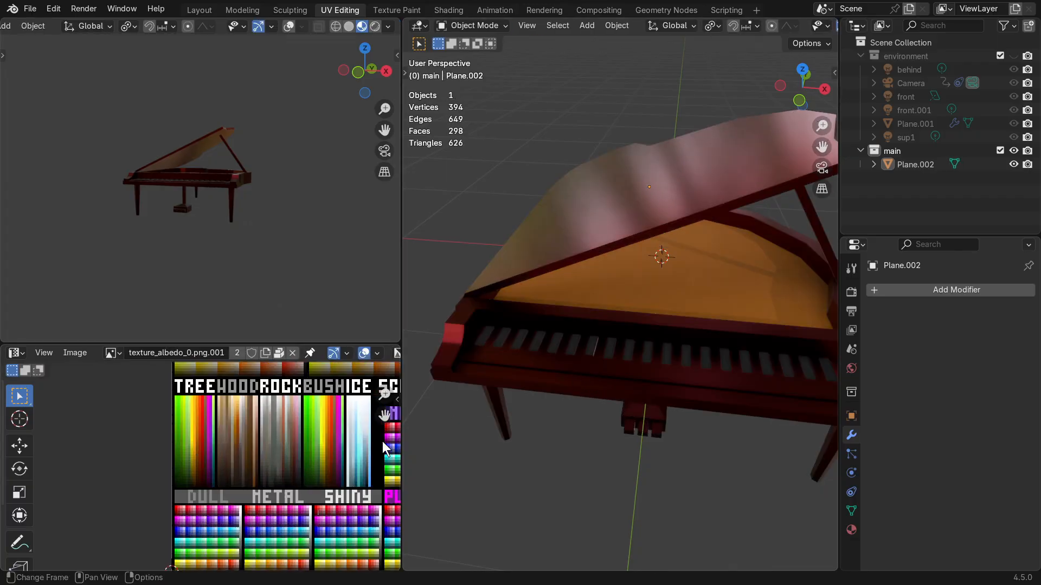
{"action": "key", "text": "Tab"}
{"action": "scroll", "coordinate": [342, 435], "scroll_direction": "up", "scroll_amount": 5}
{"action": "scroll", "coordinate": [340, 454], "scroll_direction": "up", "scroll_amount": 2}
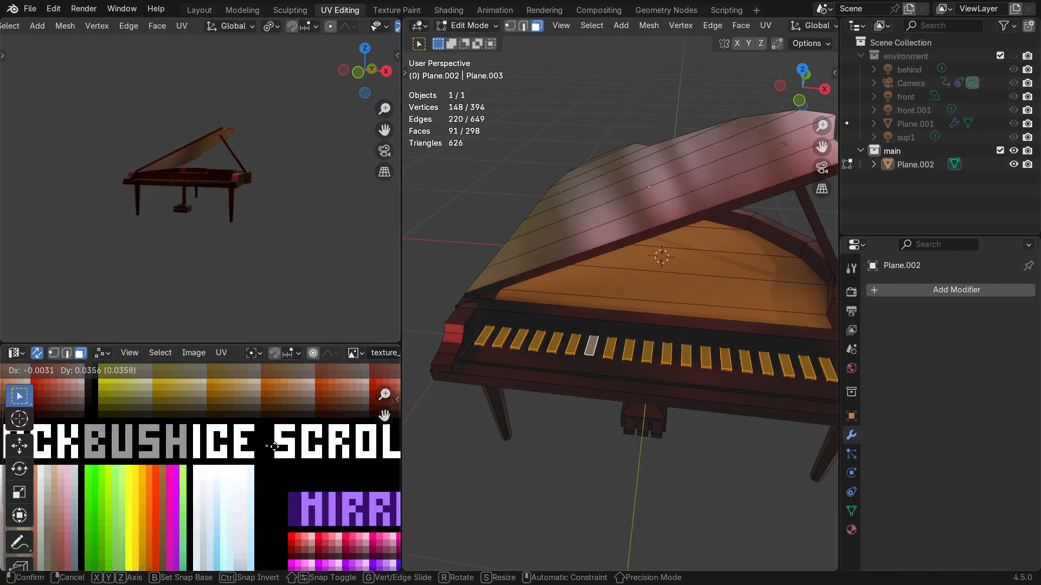
{"action": "key", "text": "Tab"}
- Select the key bed beneath the black keys, grow the selection, and move its UVs onto the white of the ICE palette
{"action": "key", "text": "Tab"}
{"action": "left_click", "coordinate": [518, 356]}
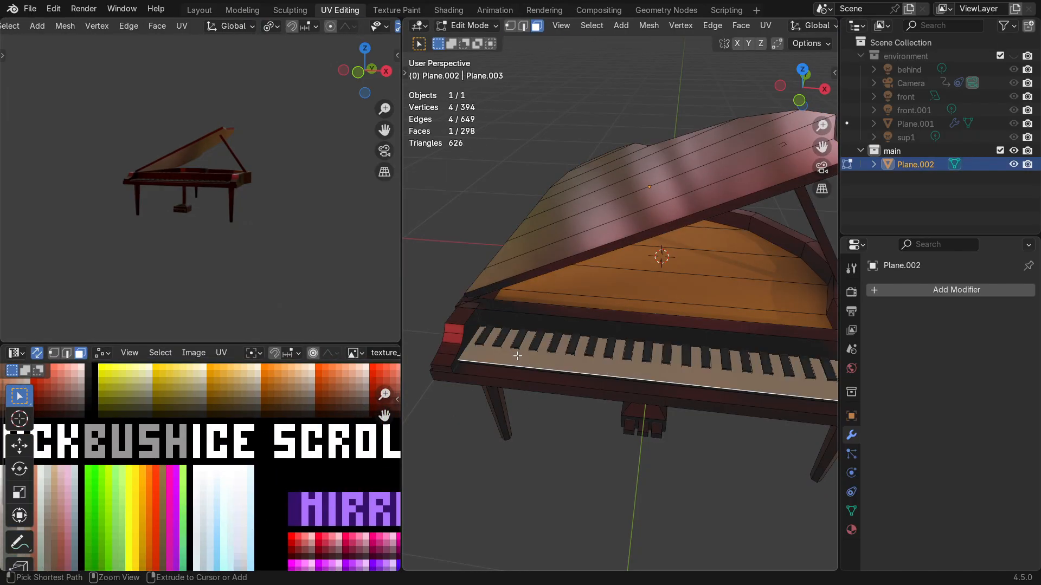
{"action": "key", "text": "ctrl+KP_Add"}
{"action": "scroll", "coordinate": [303, 450], "scroll_direction": "down", "scroll_amount": 5}
{"action": "key", "text": "g"}
{"action": "left_click", "coordinate": [256, 441]}
{"action": "key", "text": "Tab"}
{"action": "left_click", "coordinate": [573, 447]}
{"action": "scroll", "coordinate": [573, 447], "scroll_direction": "down", "scroll_amount": 3}
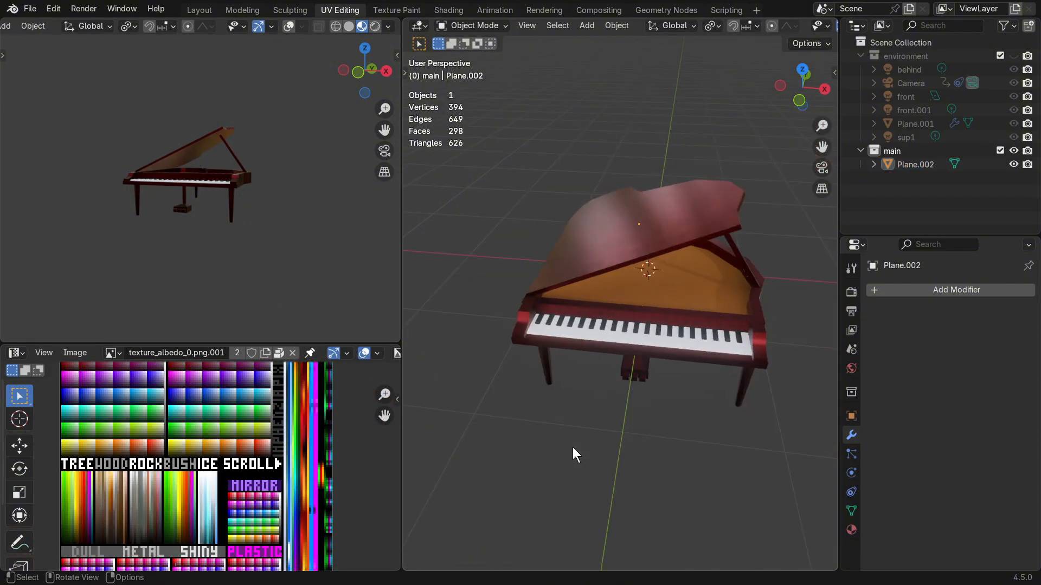
{"action": "middle_click_drag", "start_coordinate": [572, 447], "coordinate": [653, 388]}
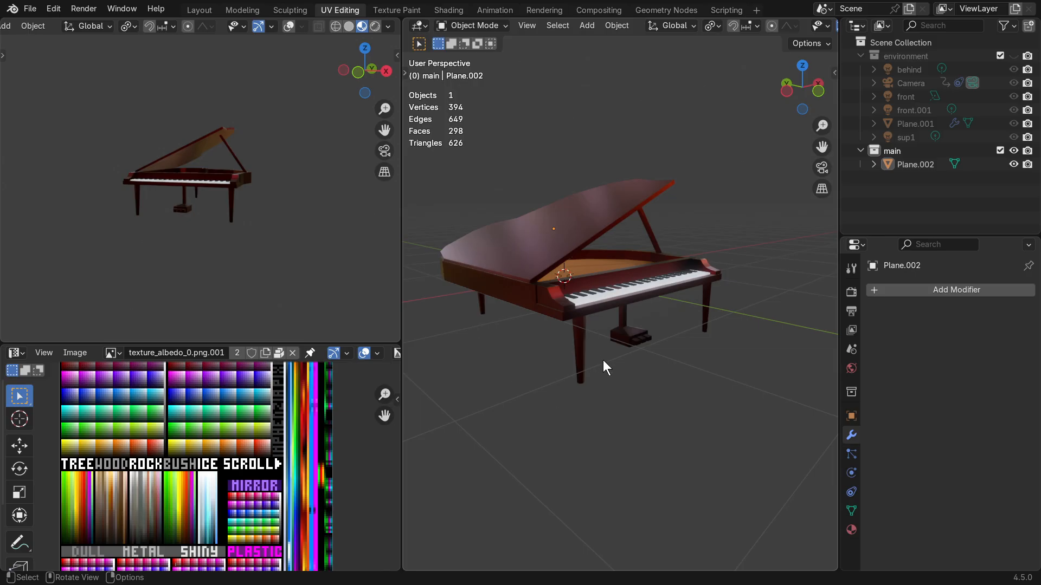
- Enlarge the main 3D view, select the three pedals' linked geometry, and move their UVs onto a white area of the palette
{"action": "left_click_drag", "start_coordinate": [399, 310], "coordinate": [233, 311]}
{"action": "left_click", "coordinate": [242, 9]}
{"action": "middle_click_drag", "start_coordinate": [372, 342], "coordinate": [372, 60]}
{"action": "left_click", "coordinate": [340, 10]}
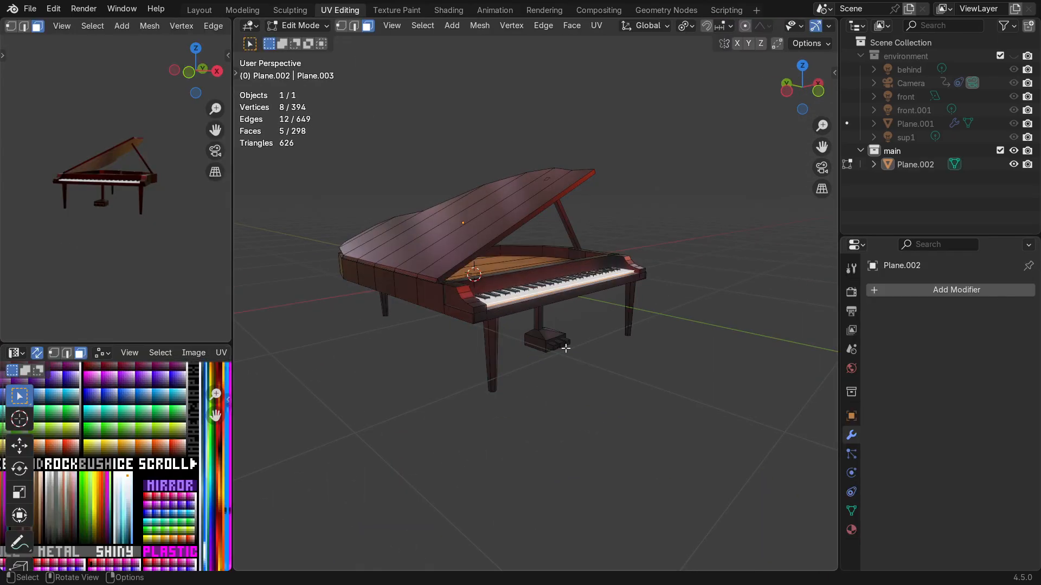
{"action": "key", "text": "ctrl+l"}
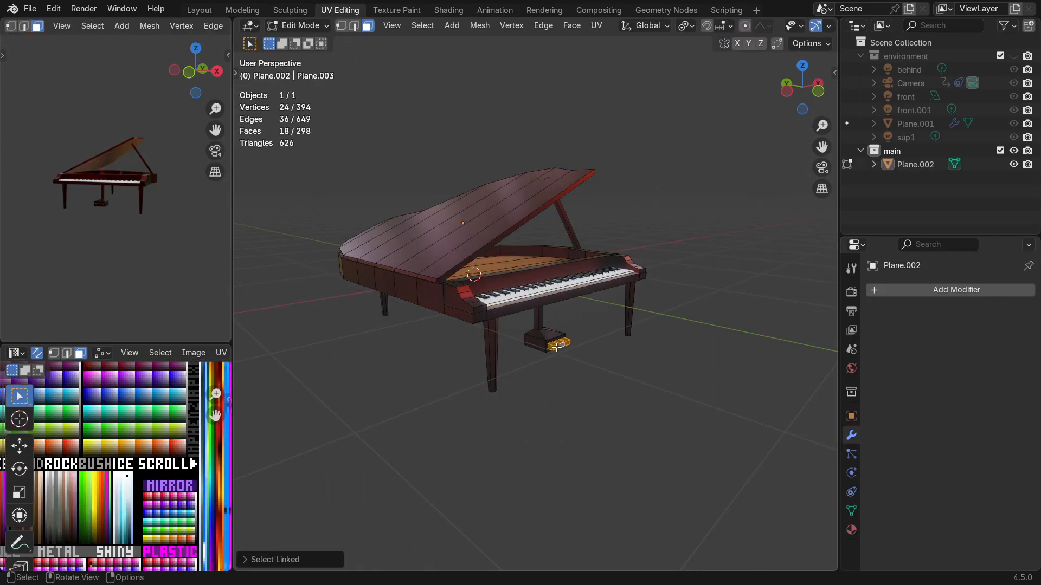
{"action": "key", "text": "g"}
{"action": "left_click", "coordinate": [152, 426]}
{"action": "key", "text": "Tab"}
{"action": "middle_click_drag", "start_coordinate": [605, 380], "coordinate": [540, 399]}
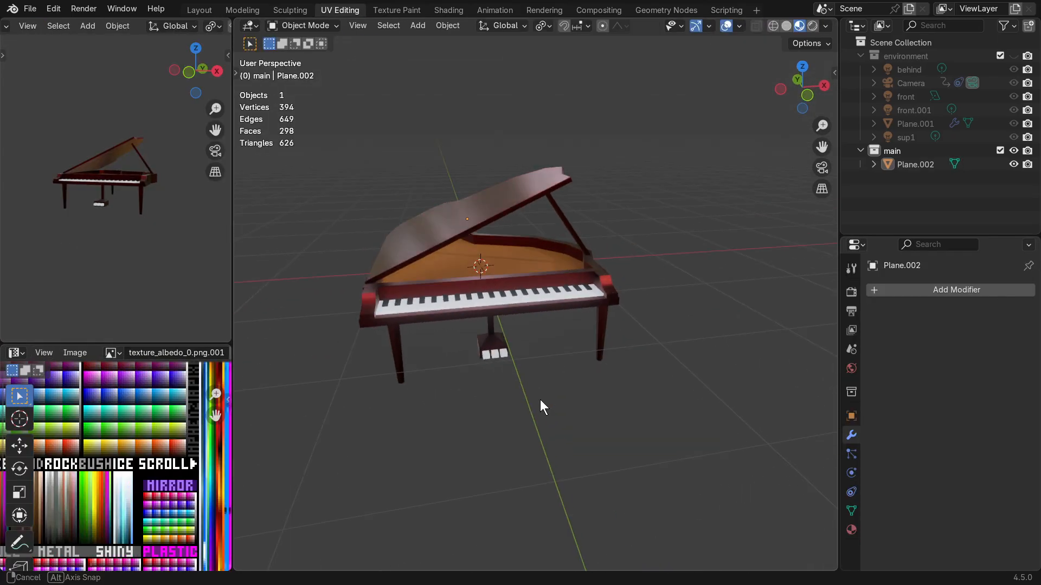